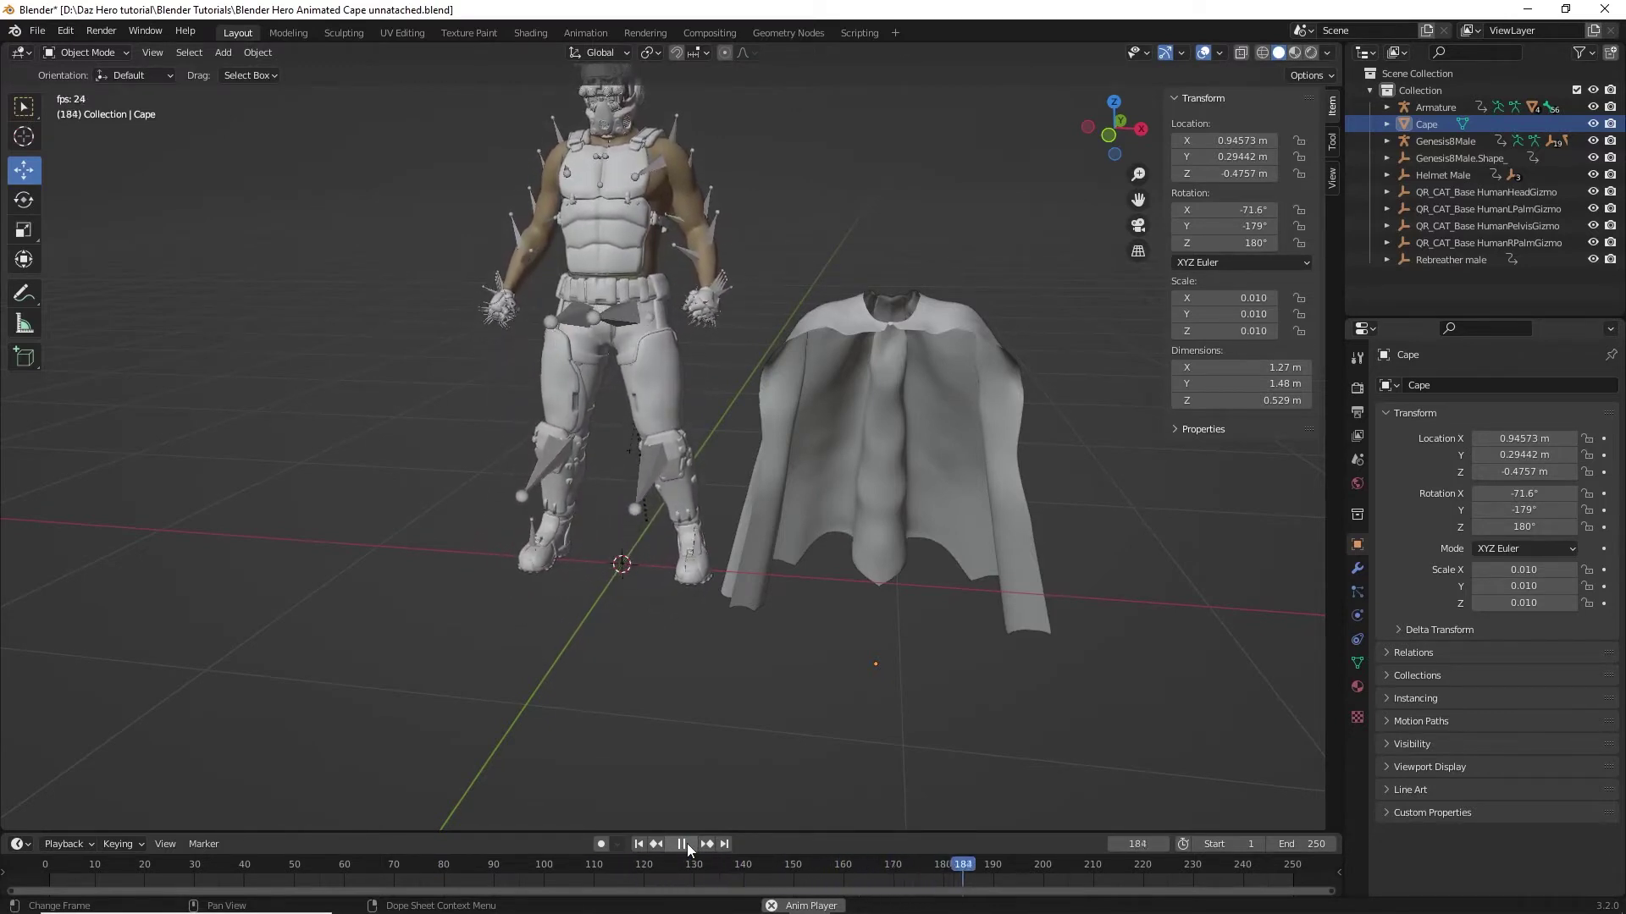
Step: Stop playback and rewind the hero's animation to frame 0
{"action": "left_click", "coordinate": [683, 844]}
{"action": "left_click_drag", "start_coordinate": [1025, 866], "coordinate": [45, 866]}
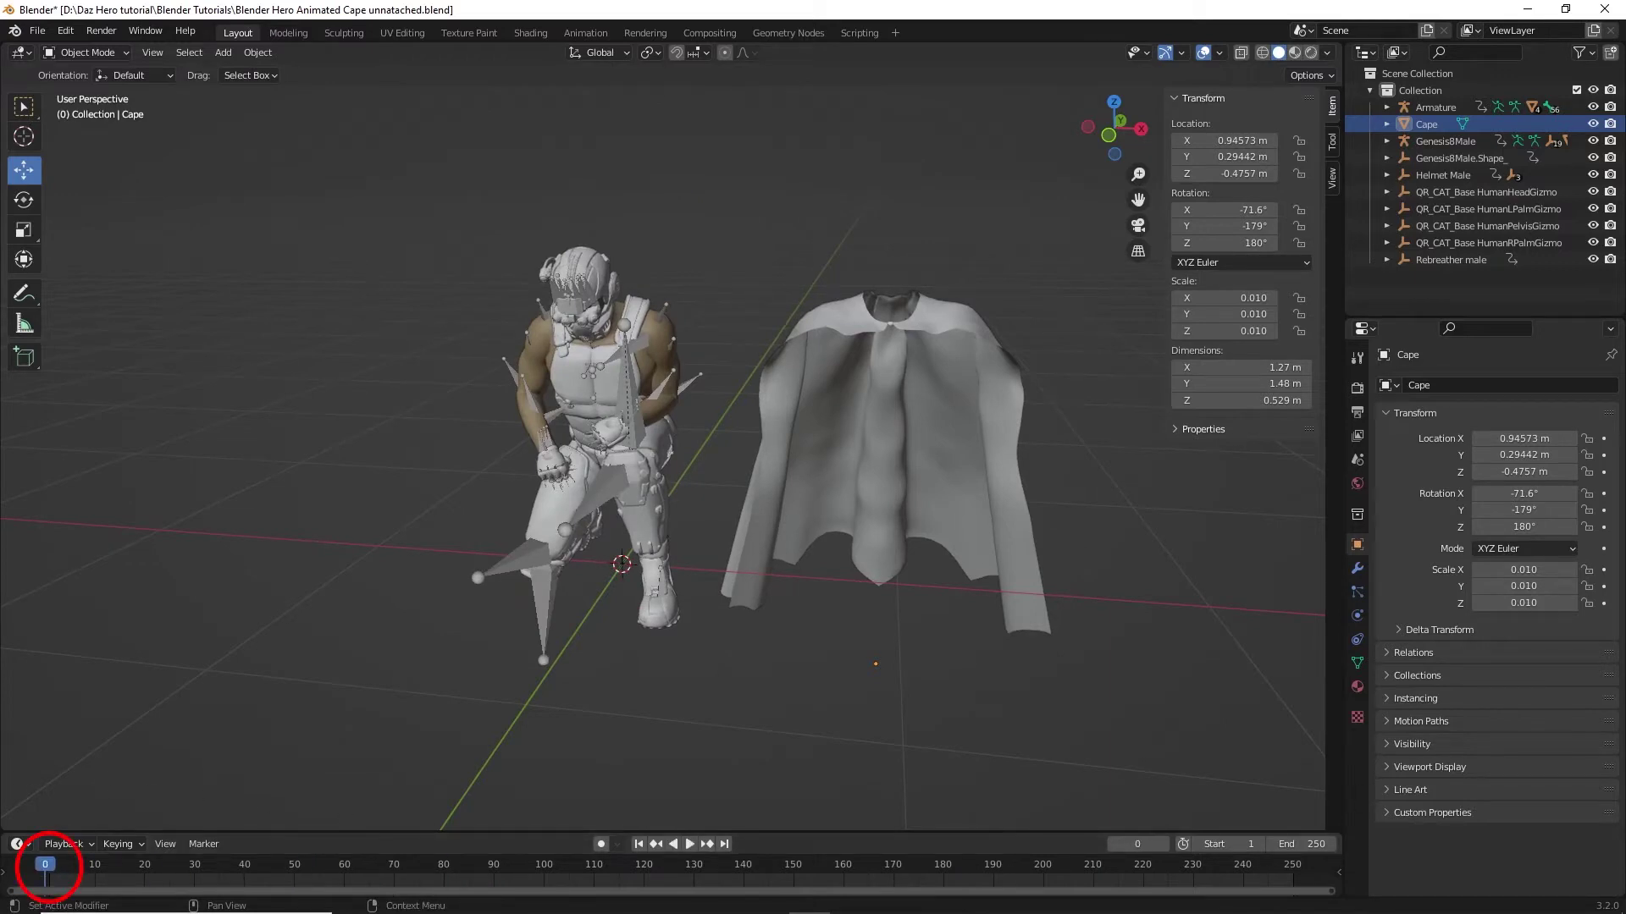
Step: Move the cape onto the hero's back, at X 0.020627 m and Y 0.29089 m
{"action": "left_click", "coordinate": [936, 354]}
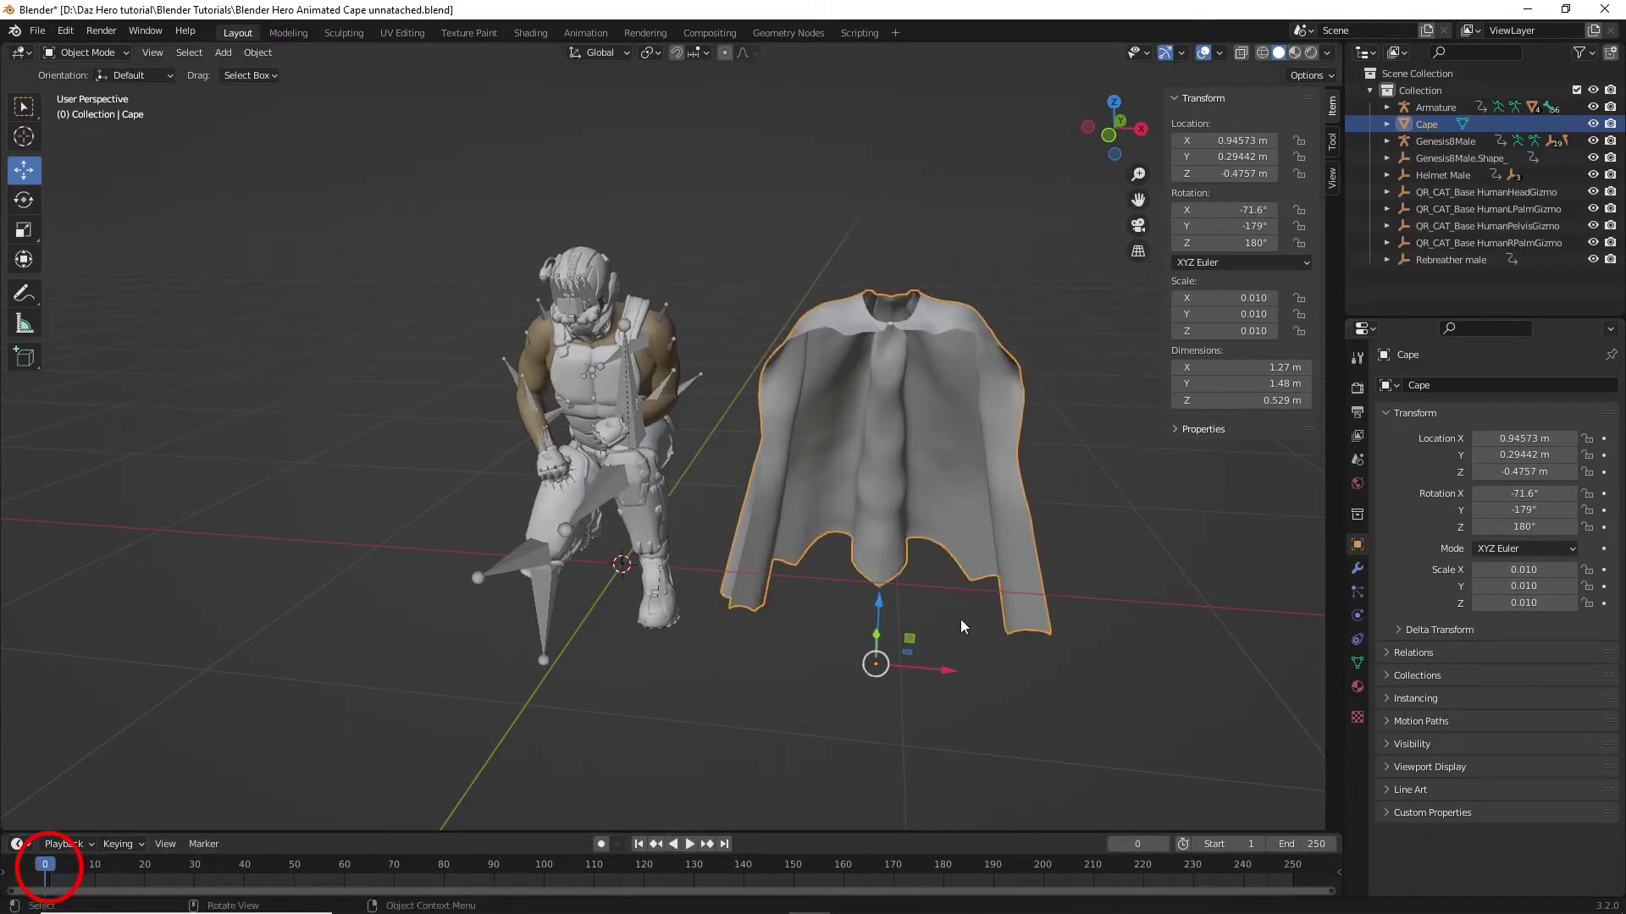
{"action": "left_click_drag", "start_coordinate": [945, 672], "coordinate": [714, 621]}
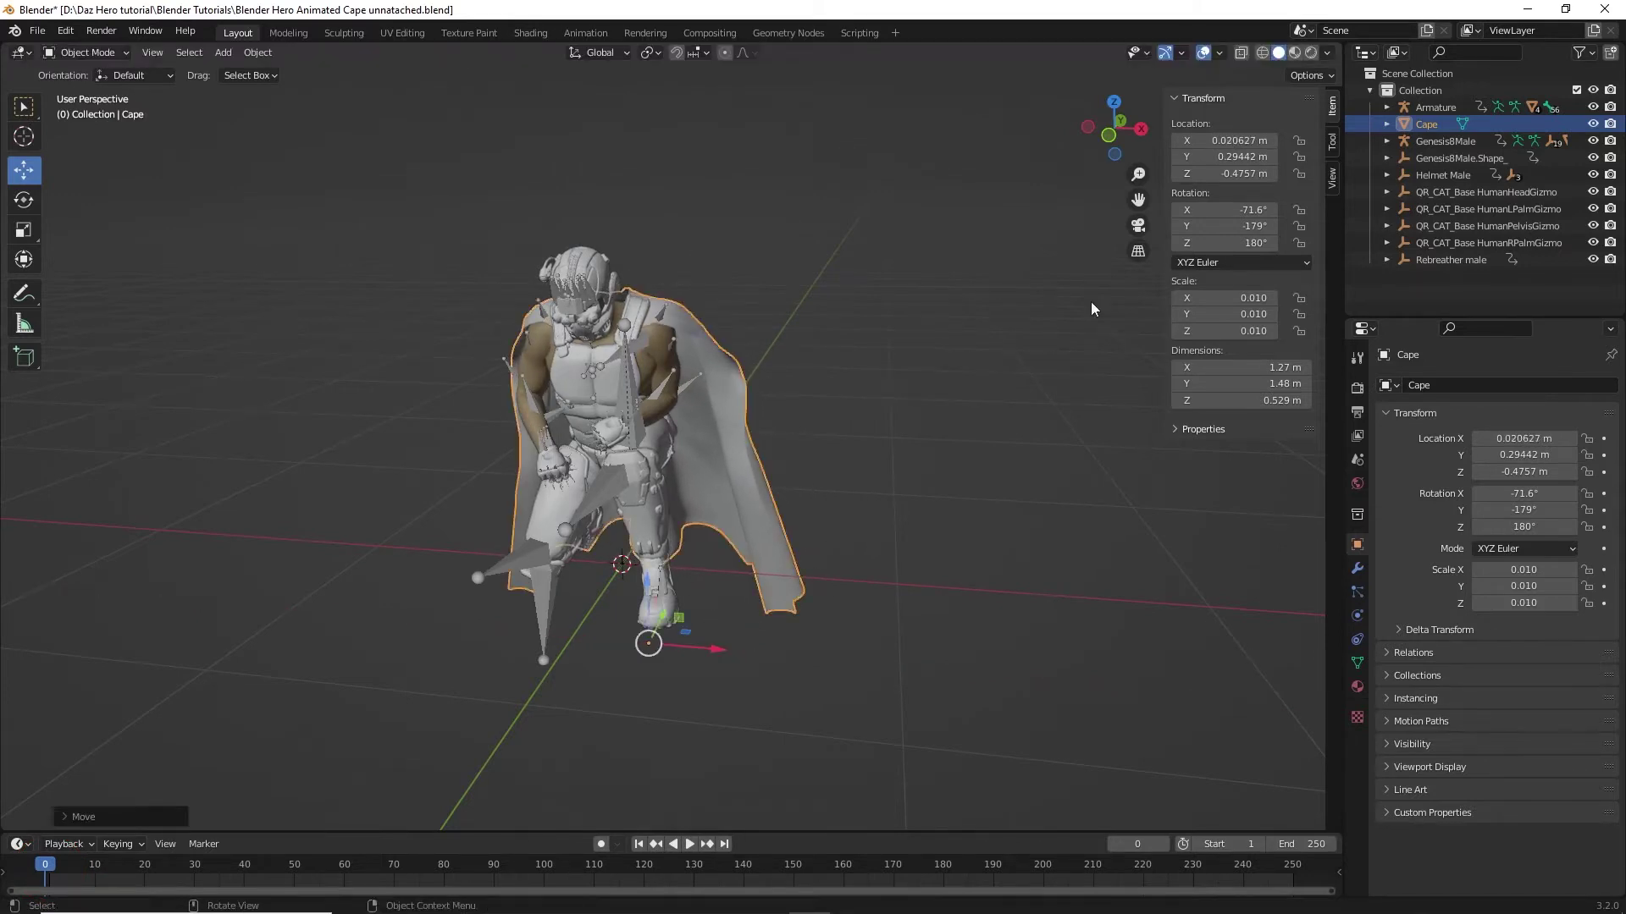
{"action": "left_click_drag", "start_coordinate": [1114, 140], "coordinate": [928, 235]}
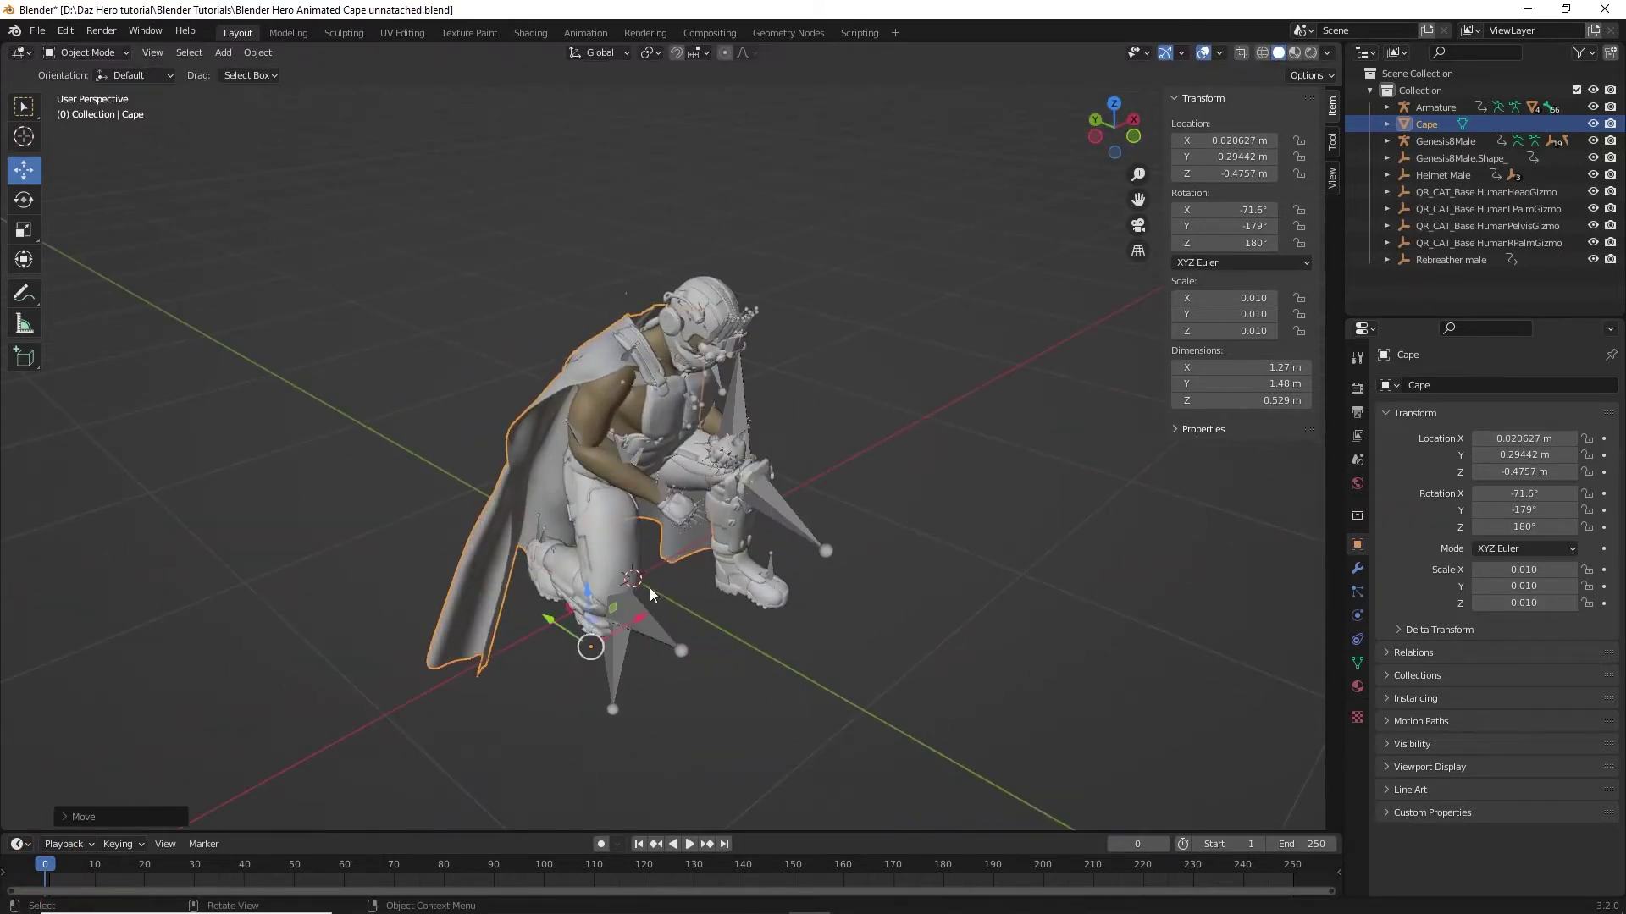
{"action": "mouse_move", "coordinate": [550, 620]}
{"action": "left_mouse_down"}
{"action": "mouse_move", "coordinate": [571, 628]}
{"action": "mouse_move", "coordinate": [557, 623]}
{"action": "left_mouse_up"}
{"action": "left_click_drag", "start_coordinate": [1119, 134], "coordinate": [1122, 128]}
{"action": "scroll", "coordinate": [770, 241], "scroll_direction": "up", "scroll_amount": 3}
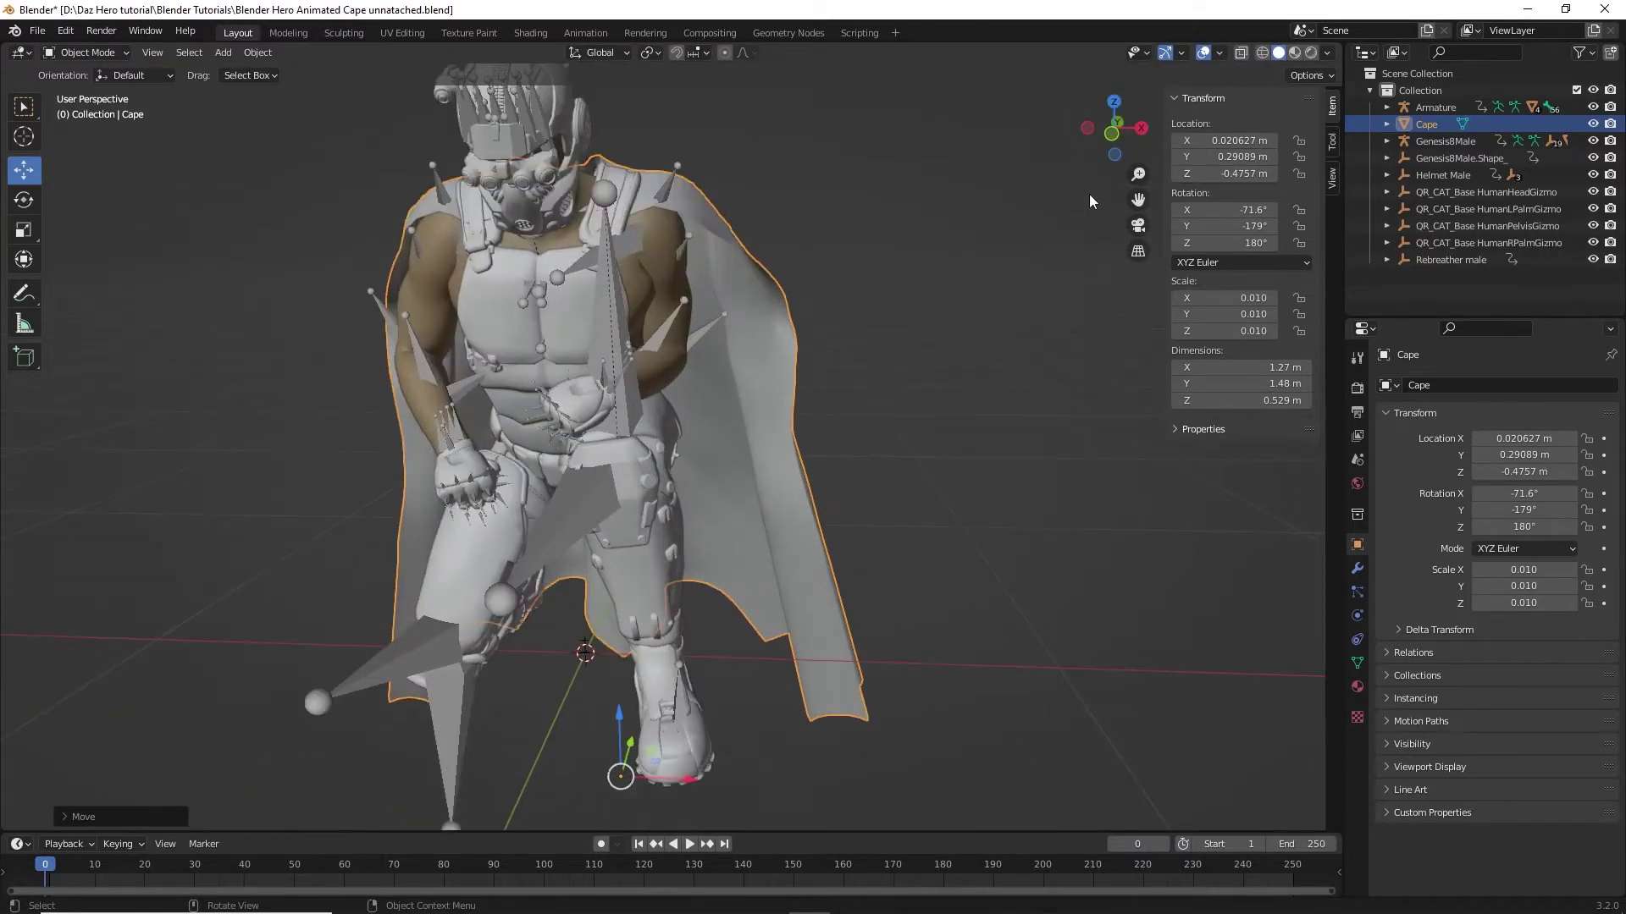
{"action": "left_click_drag", "start_coordinate": [1138, 200], "coordinate": [1185, 243]}
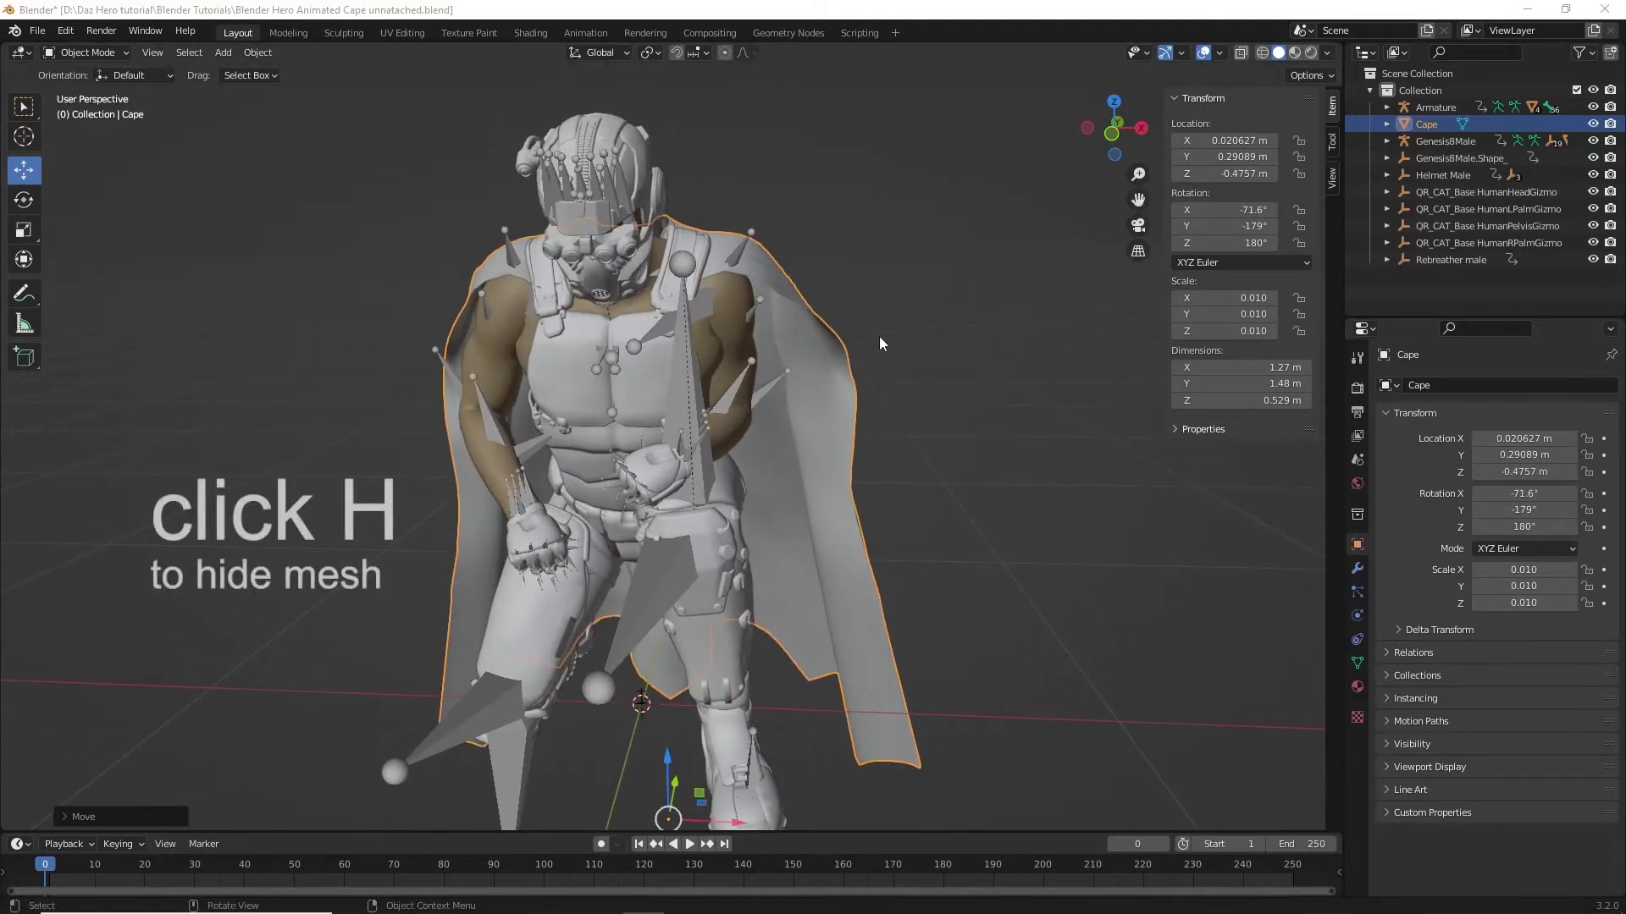
Step: Hide the chest plate armour and the hero's body mesh
{"action": "left_click", "coordinate": [577, 400]}
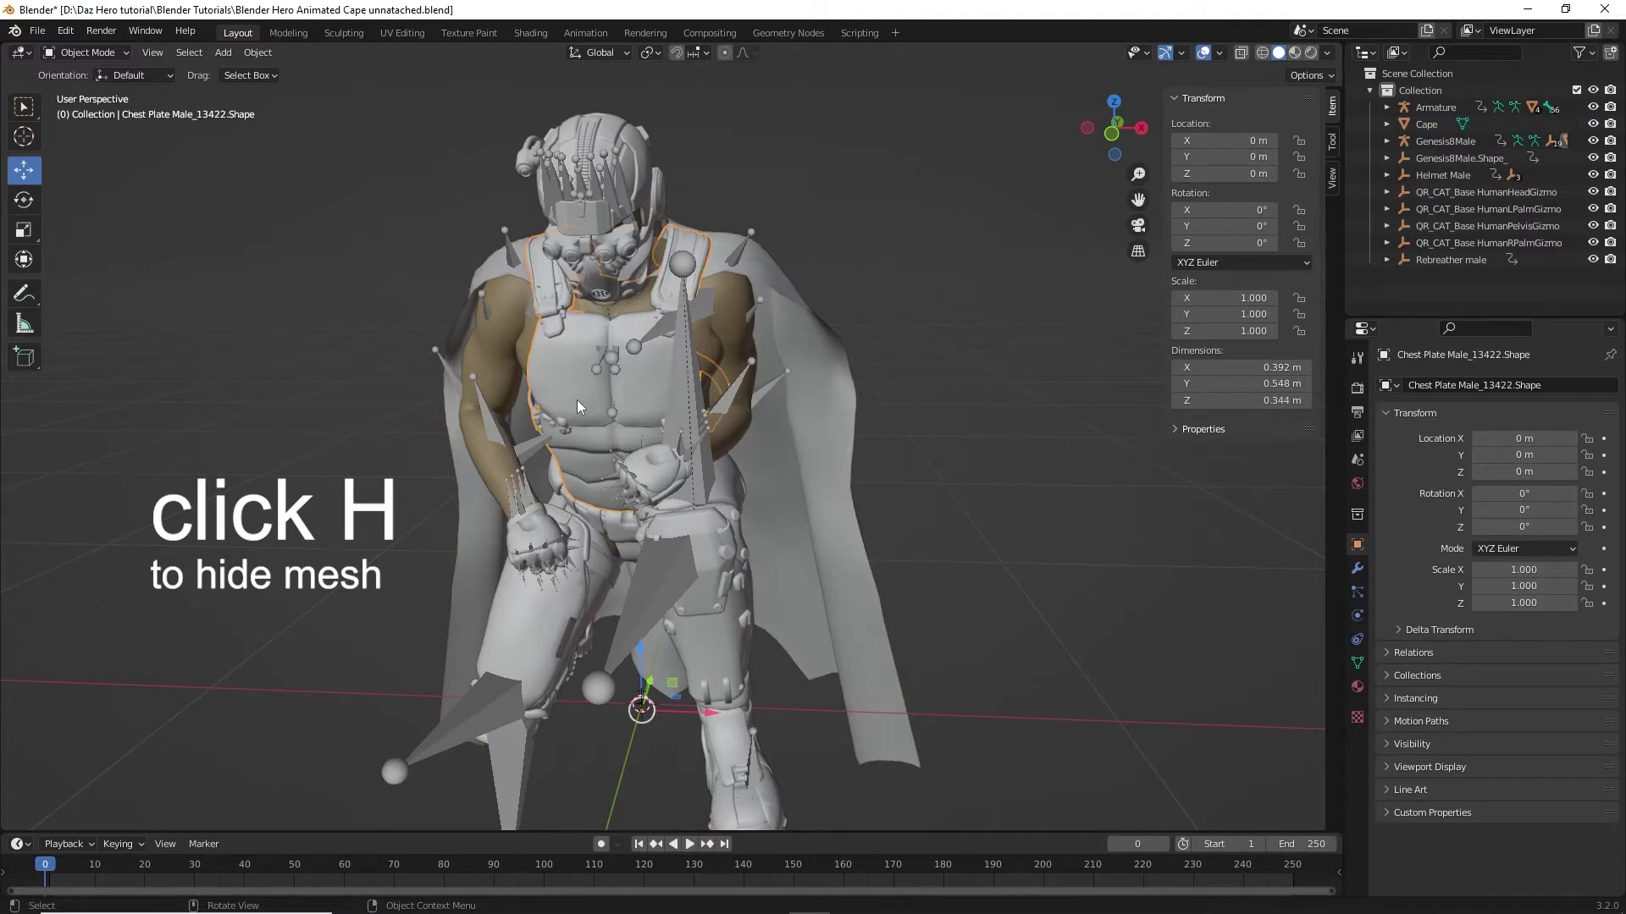
{"action": "key", "text": "h"}
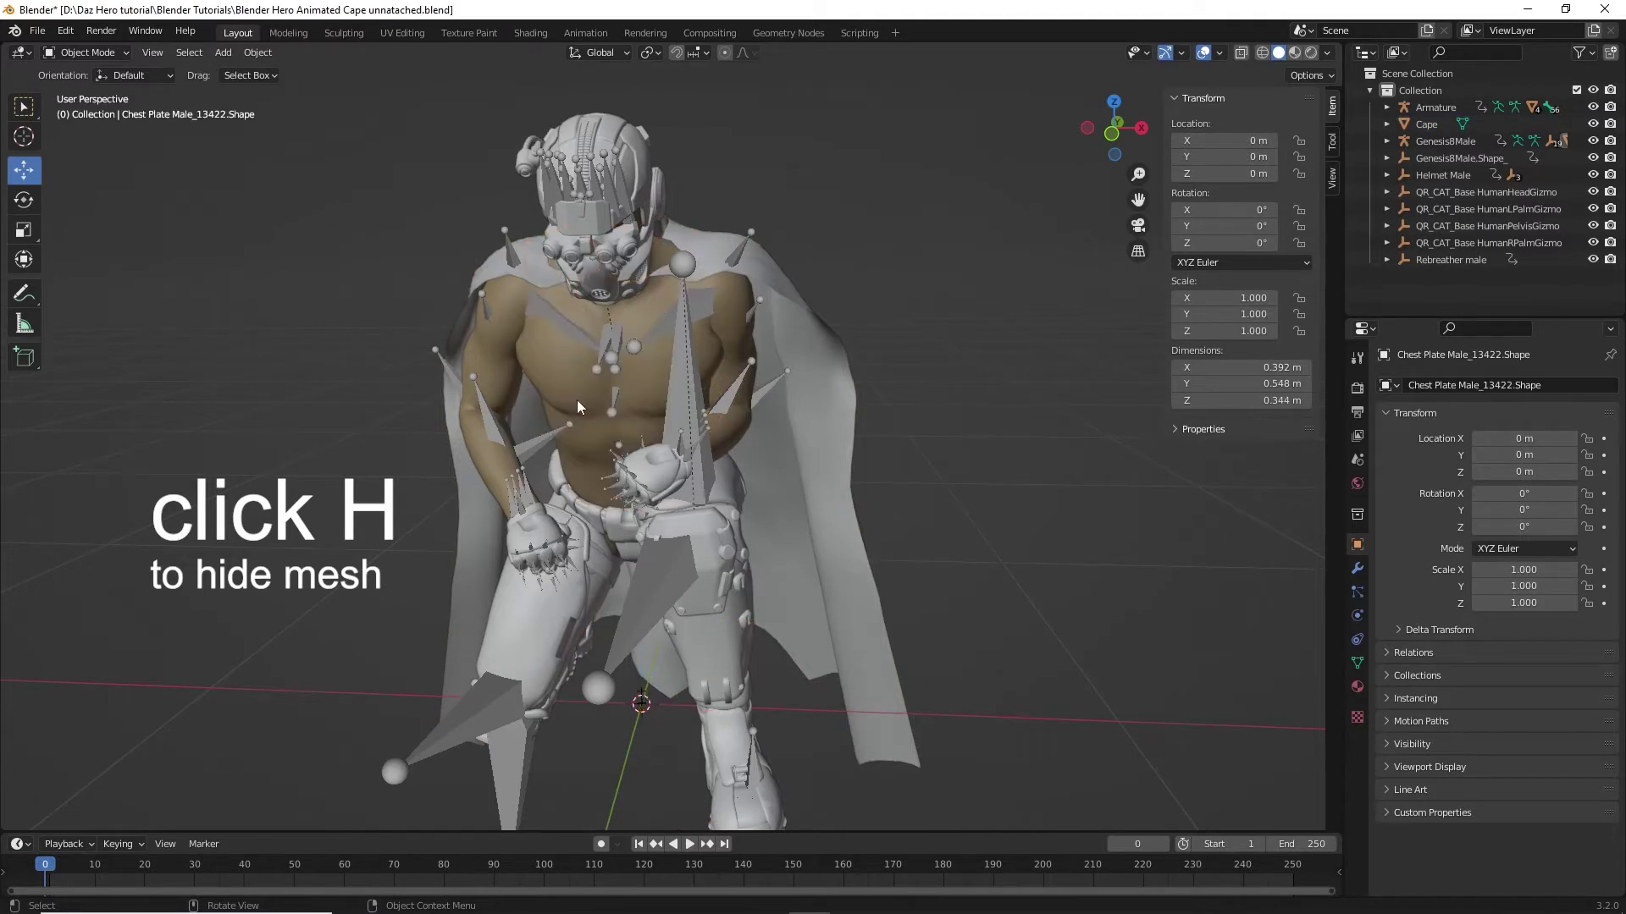
{"action": "left_click", "coordinate": [576, 400]}
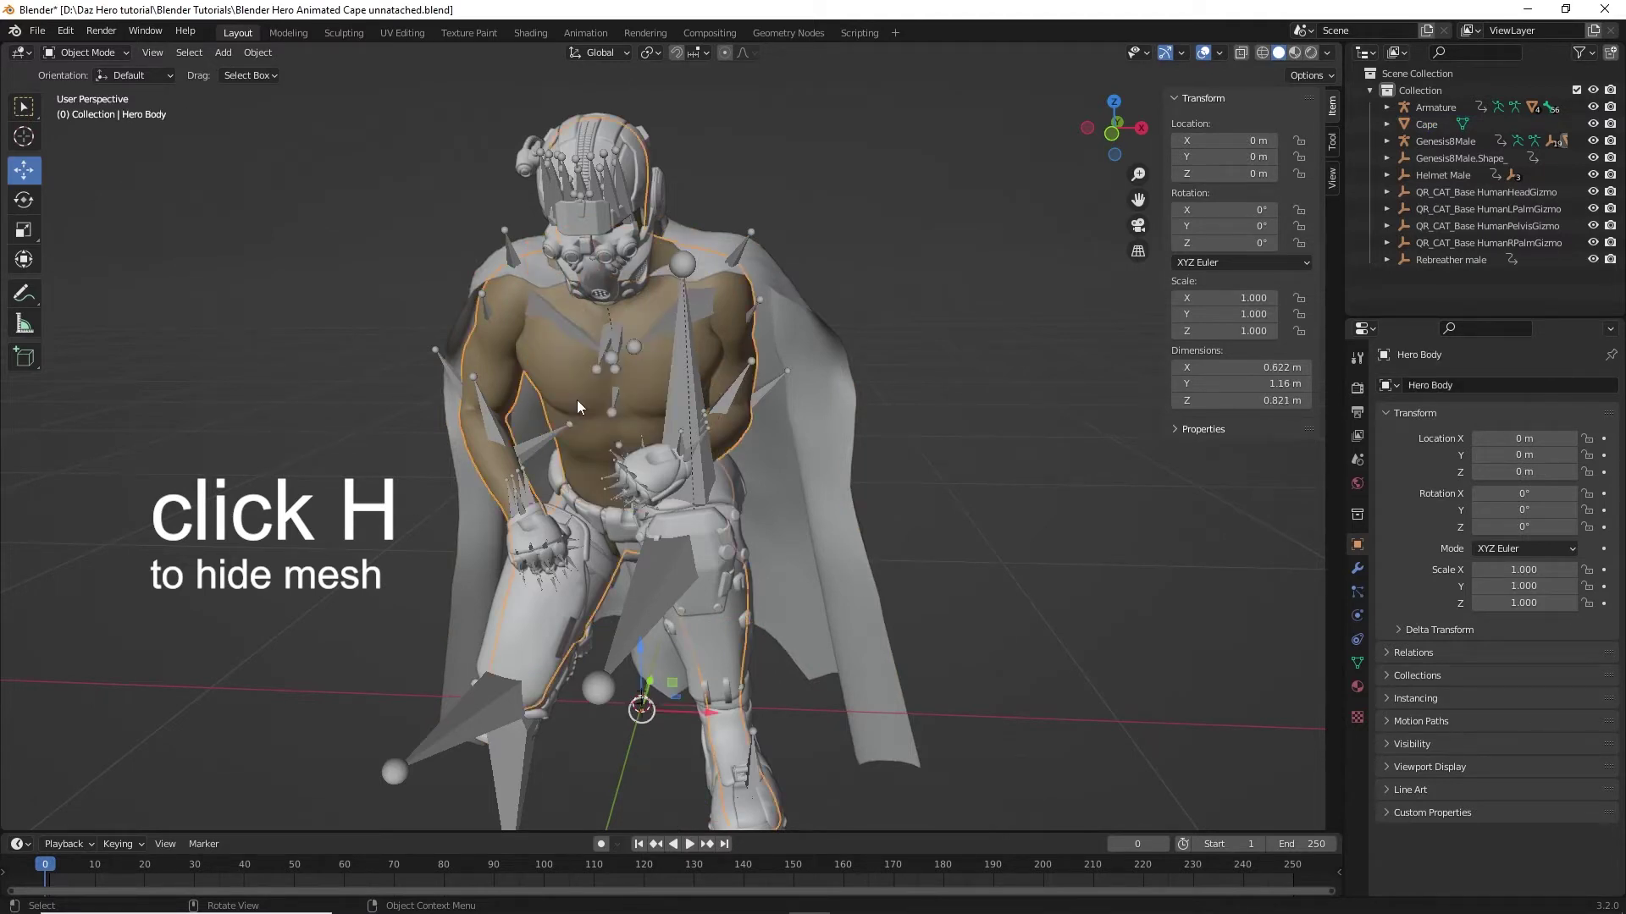
{"action": "key", "text": "h"}
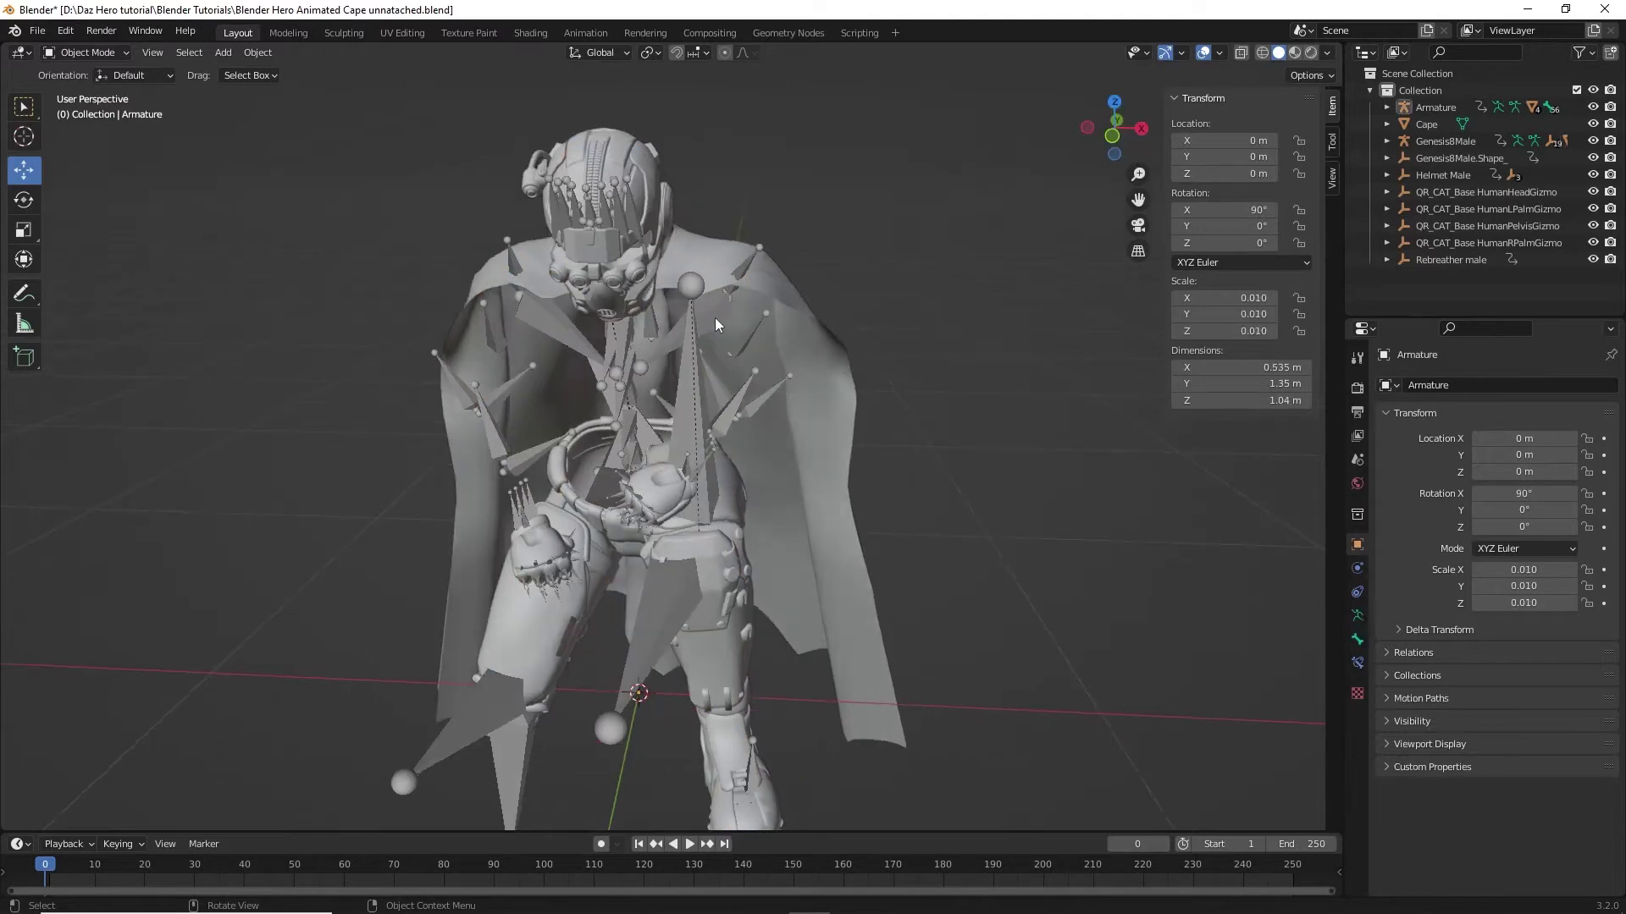
Step: Select the Armature and the Genesis8Male rig inside the hero
{"action": "left_click", "coordinate": [715, 320]}
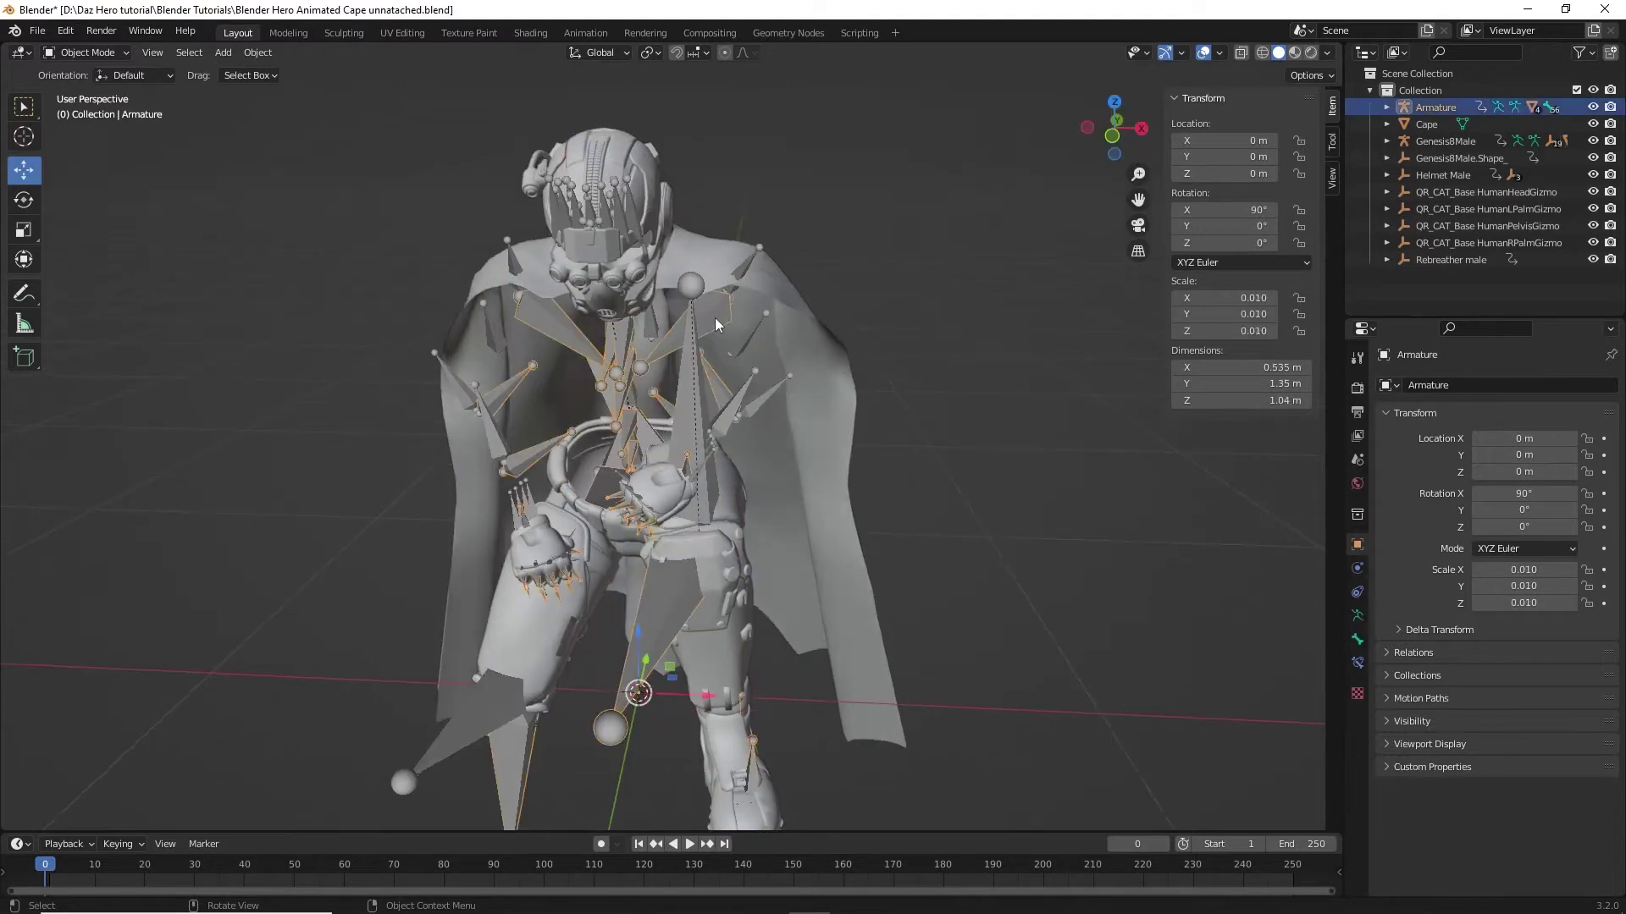
{"action": "left_click_drag", "start_coordinate": [1101, 134], "coordinate": [692, 358]}
{"action": "left_click", "coordinate": [653, 386]}
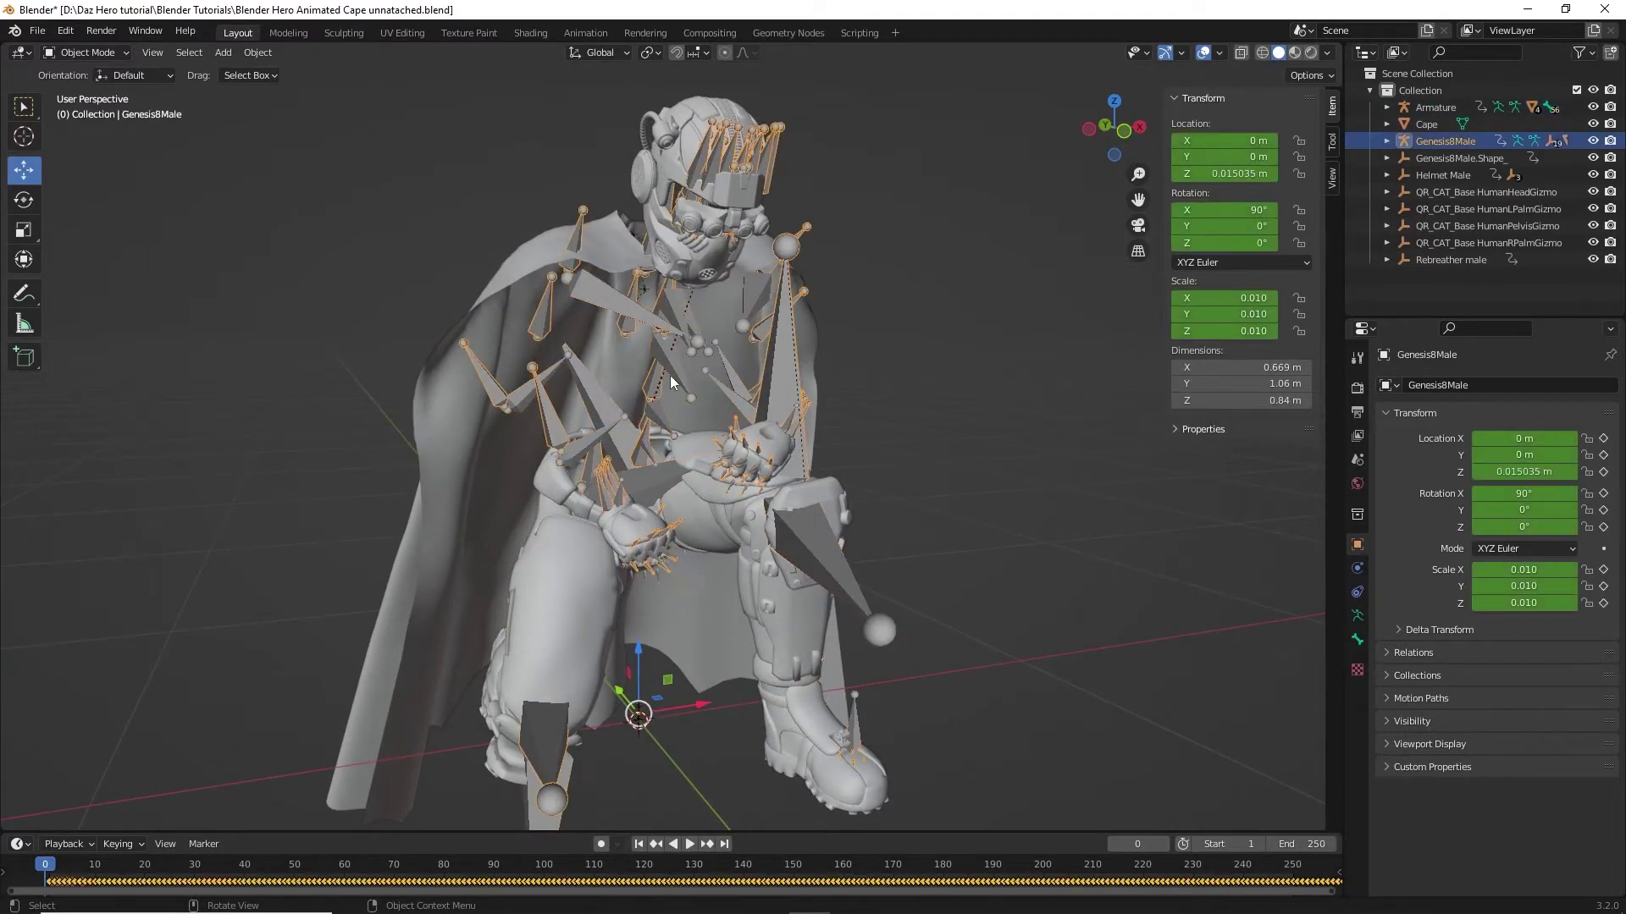
{"action": "left_click_drag", "start_coordinate": [1130, 125], "coordinate": [1088, 132]}
Step: Put Genesis8Male into Pose Mode and make chestLower the active bone
{"action": "left_click", "coordinate": [76, 55]}
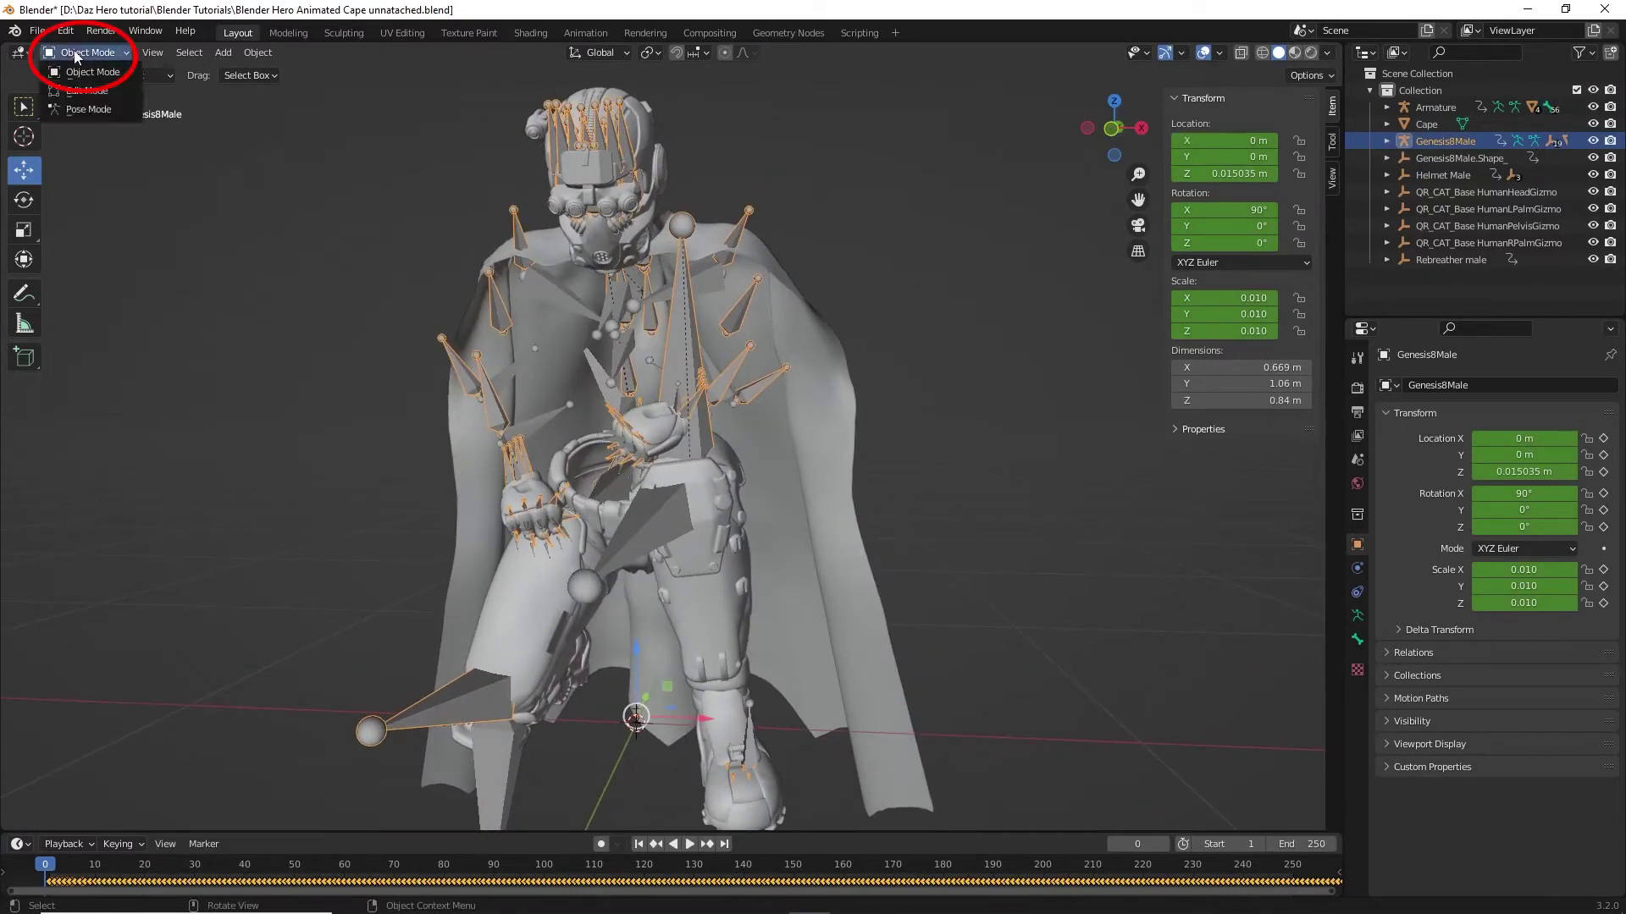
{"action": "left_click", "coordinate": [88, 109]}
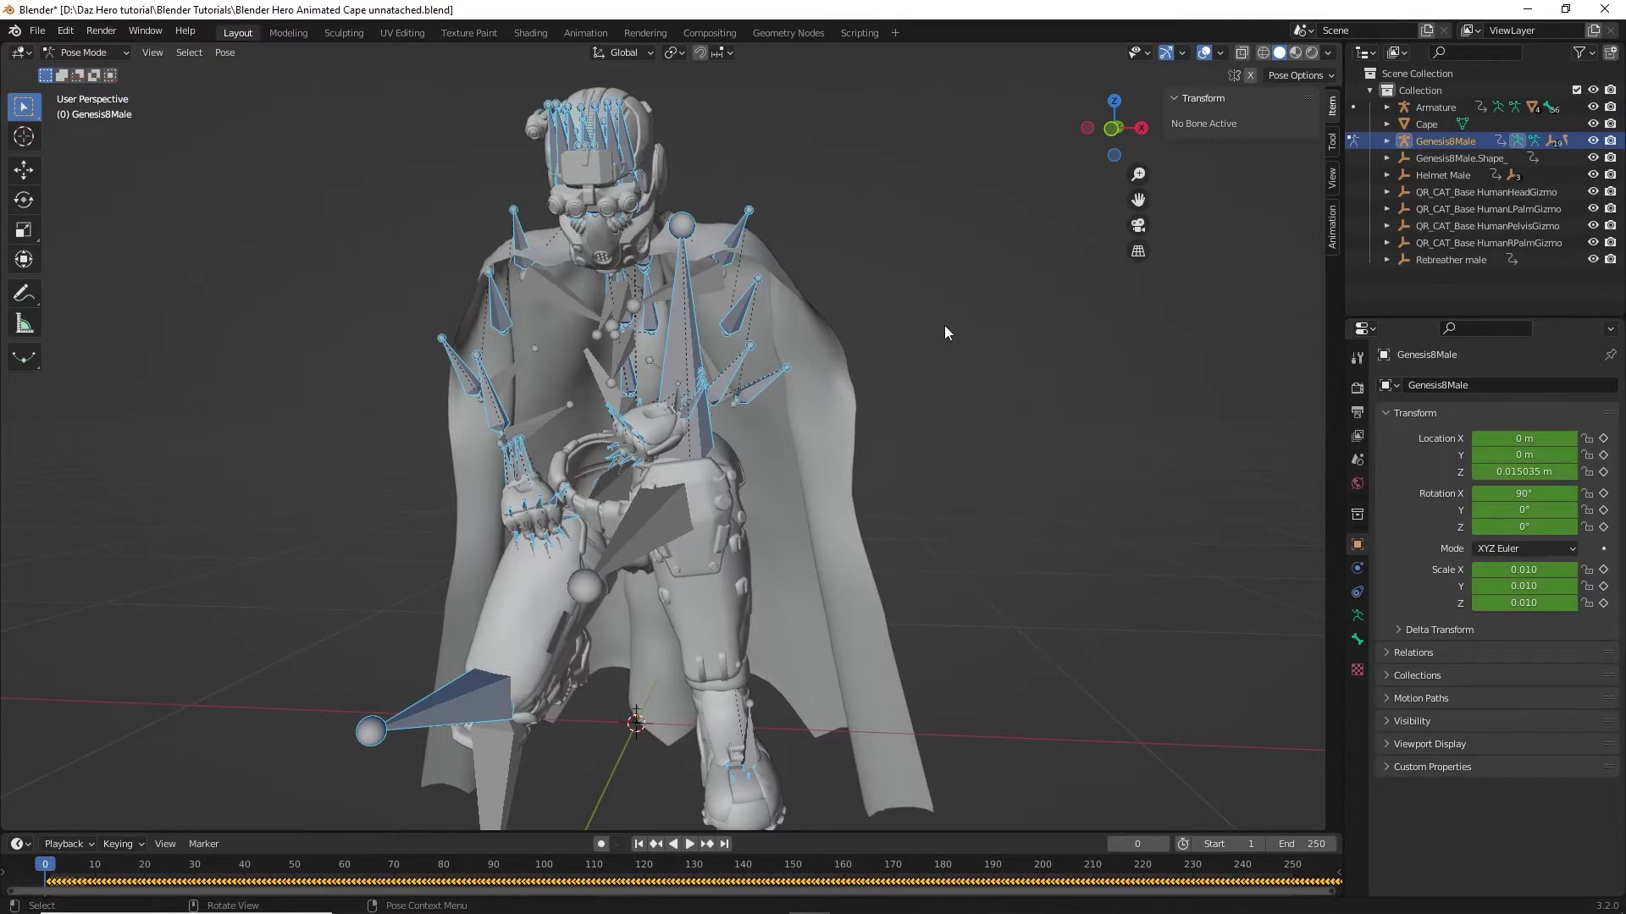
{"action": "scroll", "coordinate": [715, 363], "scroll_direction": "up", "scroll_amount": 5}
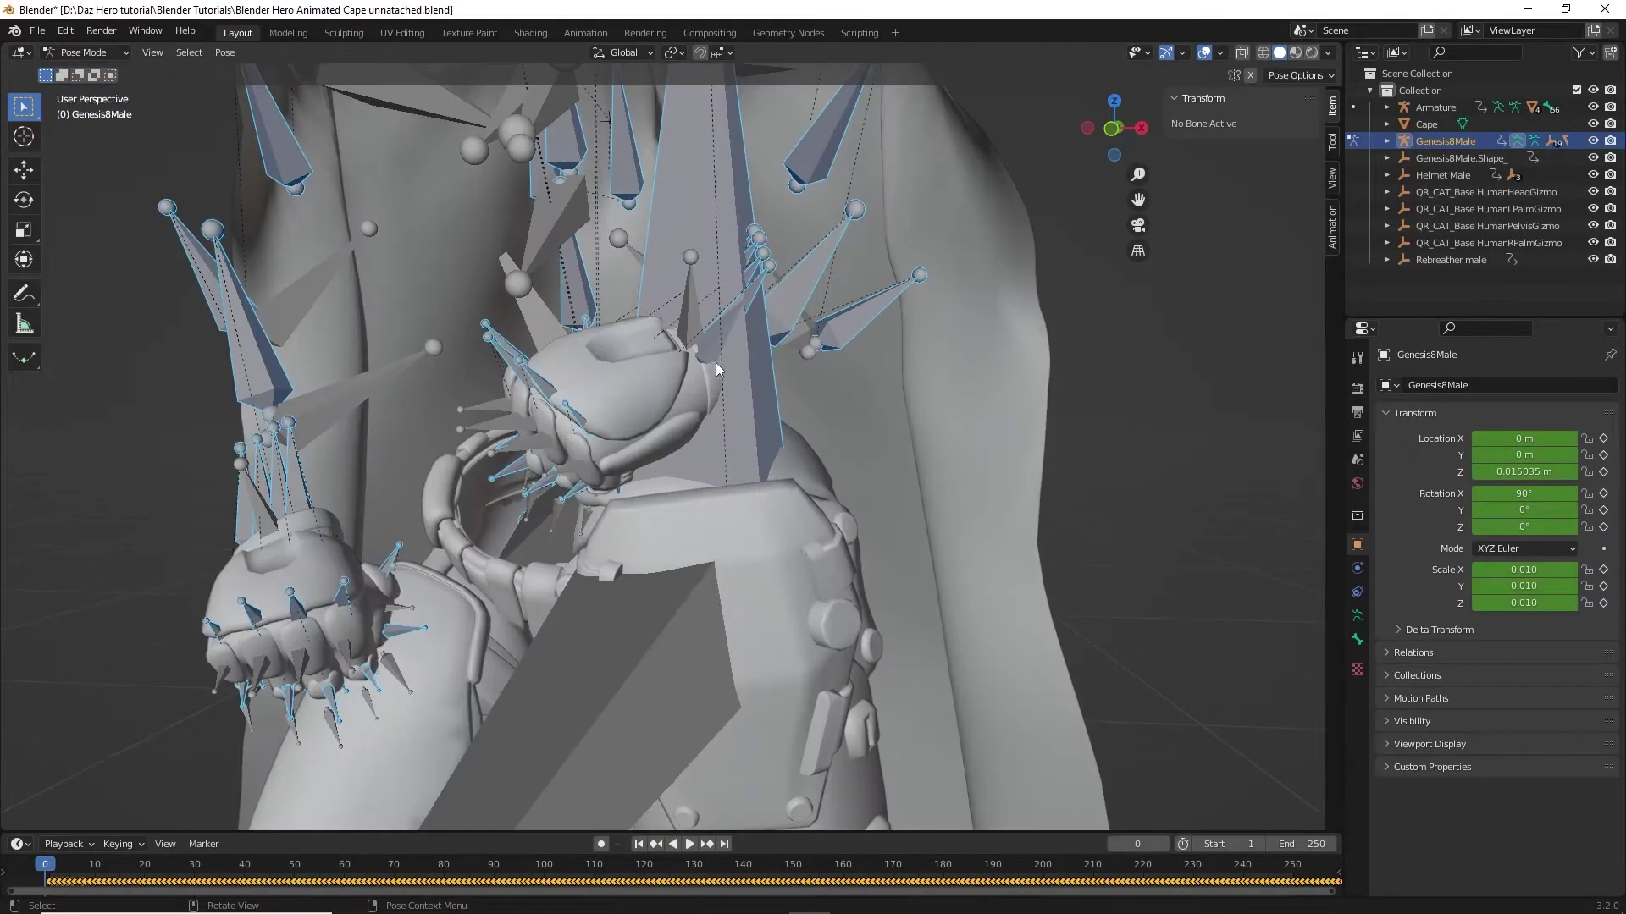
{"action": "left_click", "coordinate": [583, 292]}
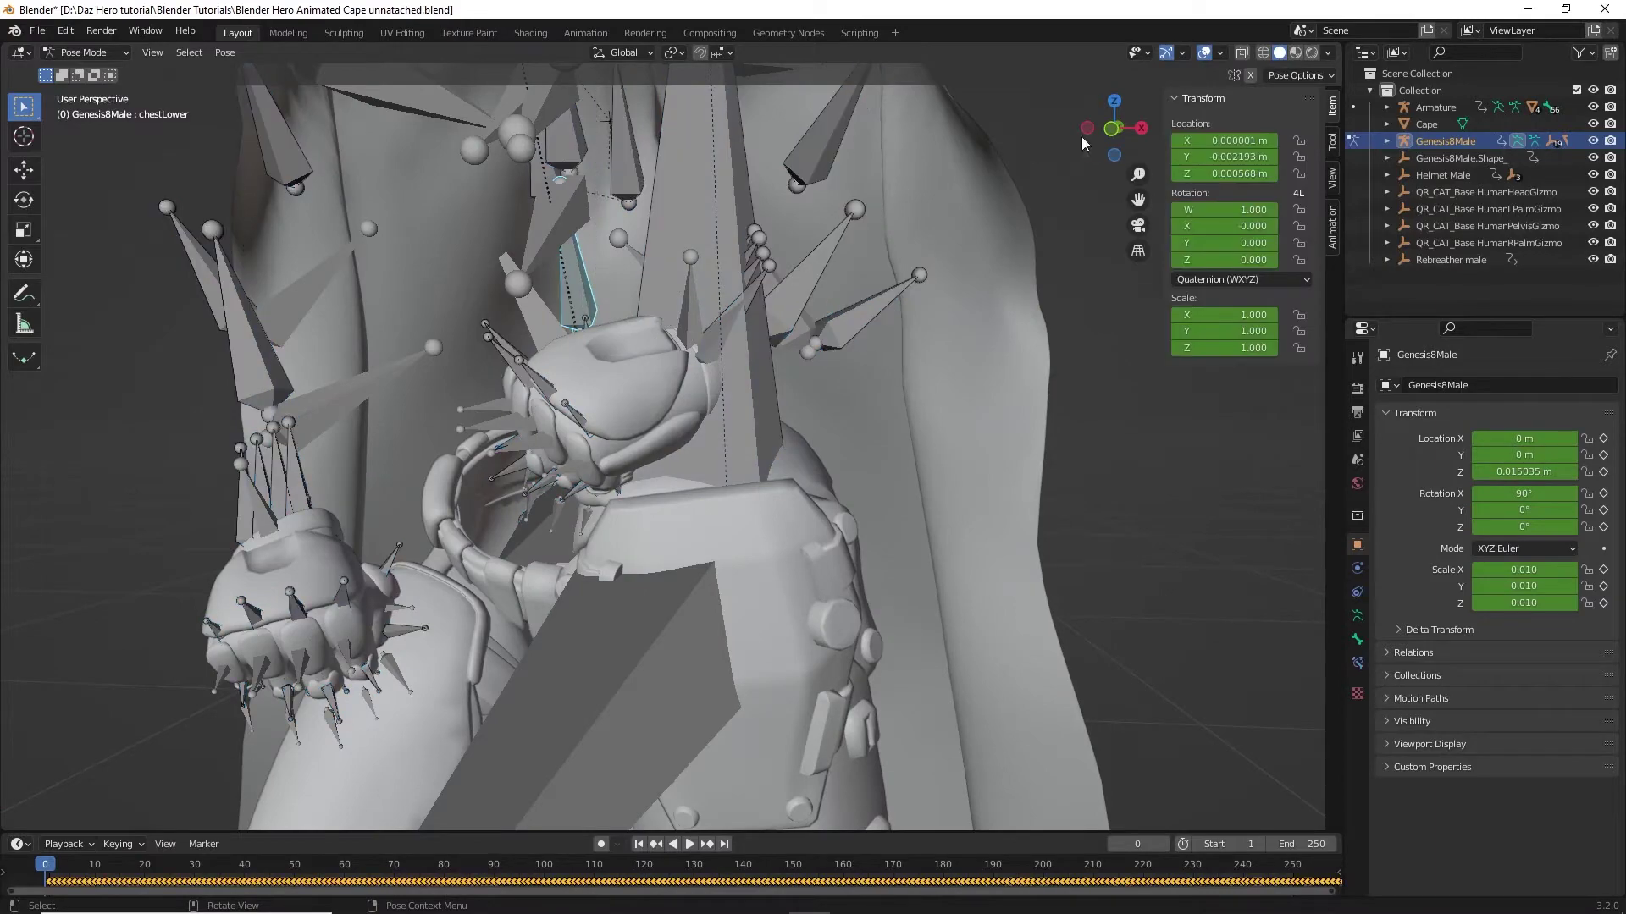
Step: Check the chestLower bone from the front, then return the rig to Object Mode
{"action": "mouse_move", "coordinate": [1101, 139]}
{"action": "left_mouse_down"}
{"action": "mouse_move", "coordinate": [1068, 153]}
{"action": "mouse_move", "coordinate": [1118, 152]}
{"action": "left_mouse_up"}
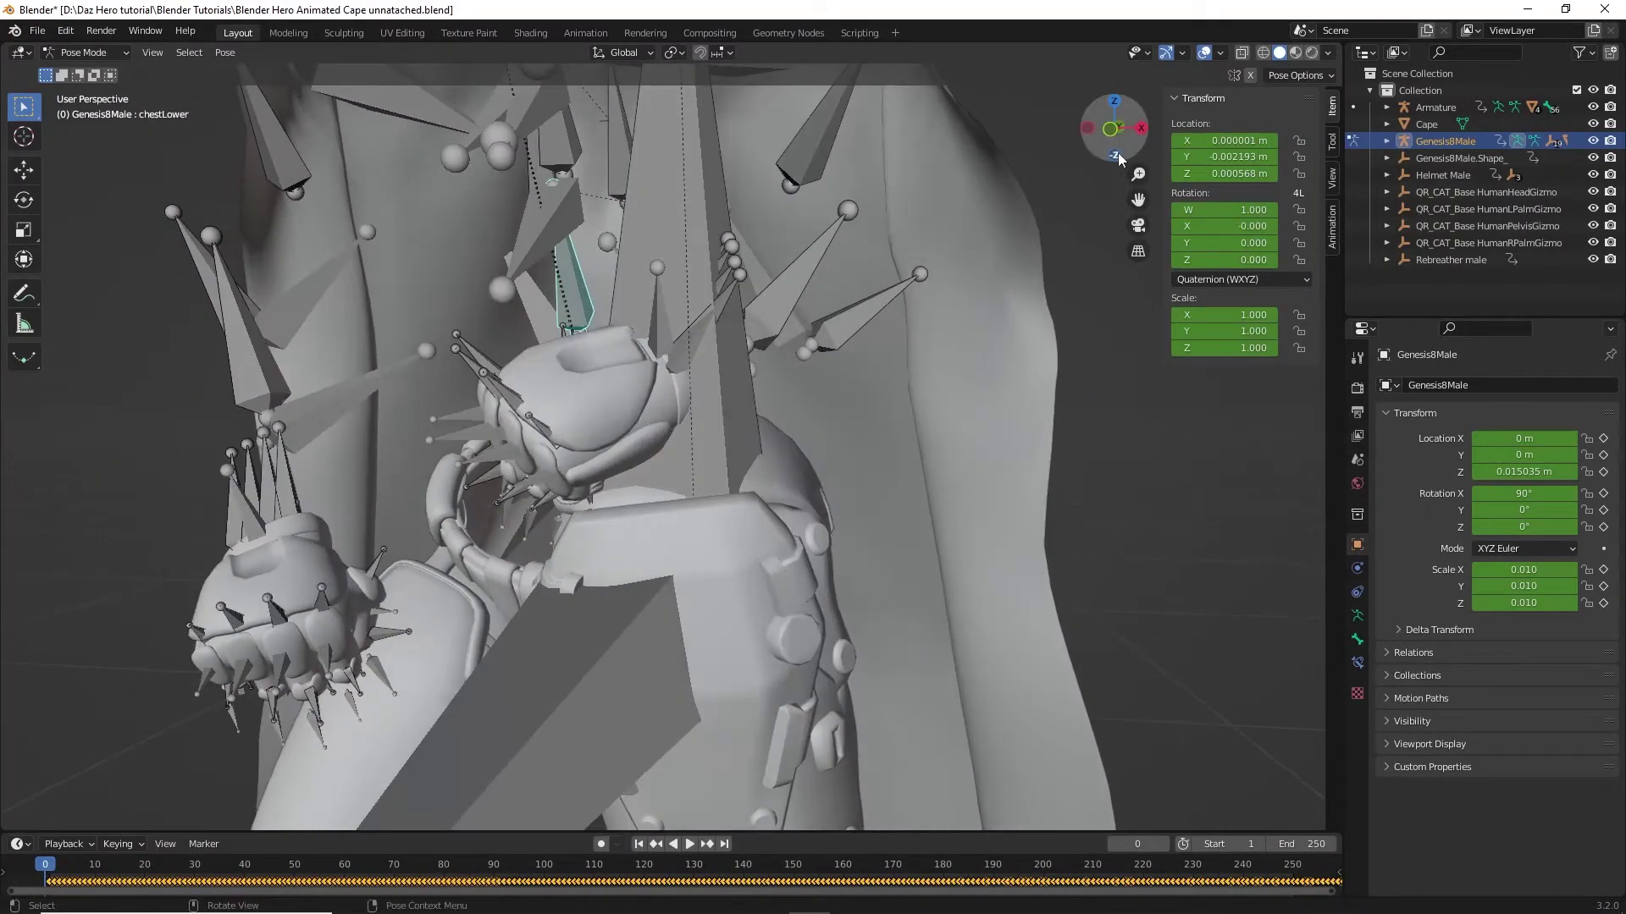
{"action": "left_click", "coordinate": [1118, 153]}
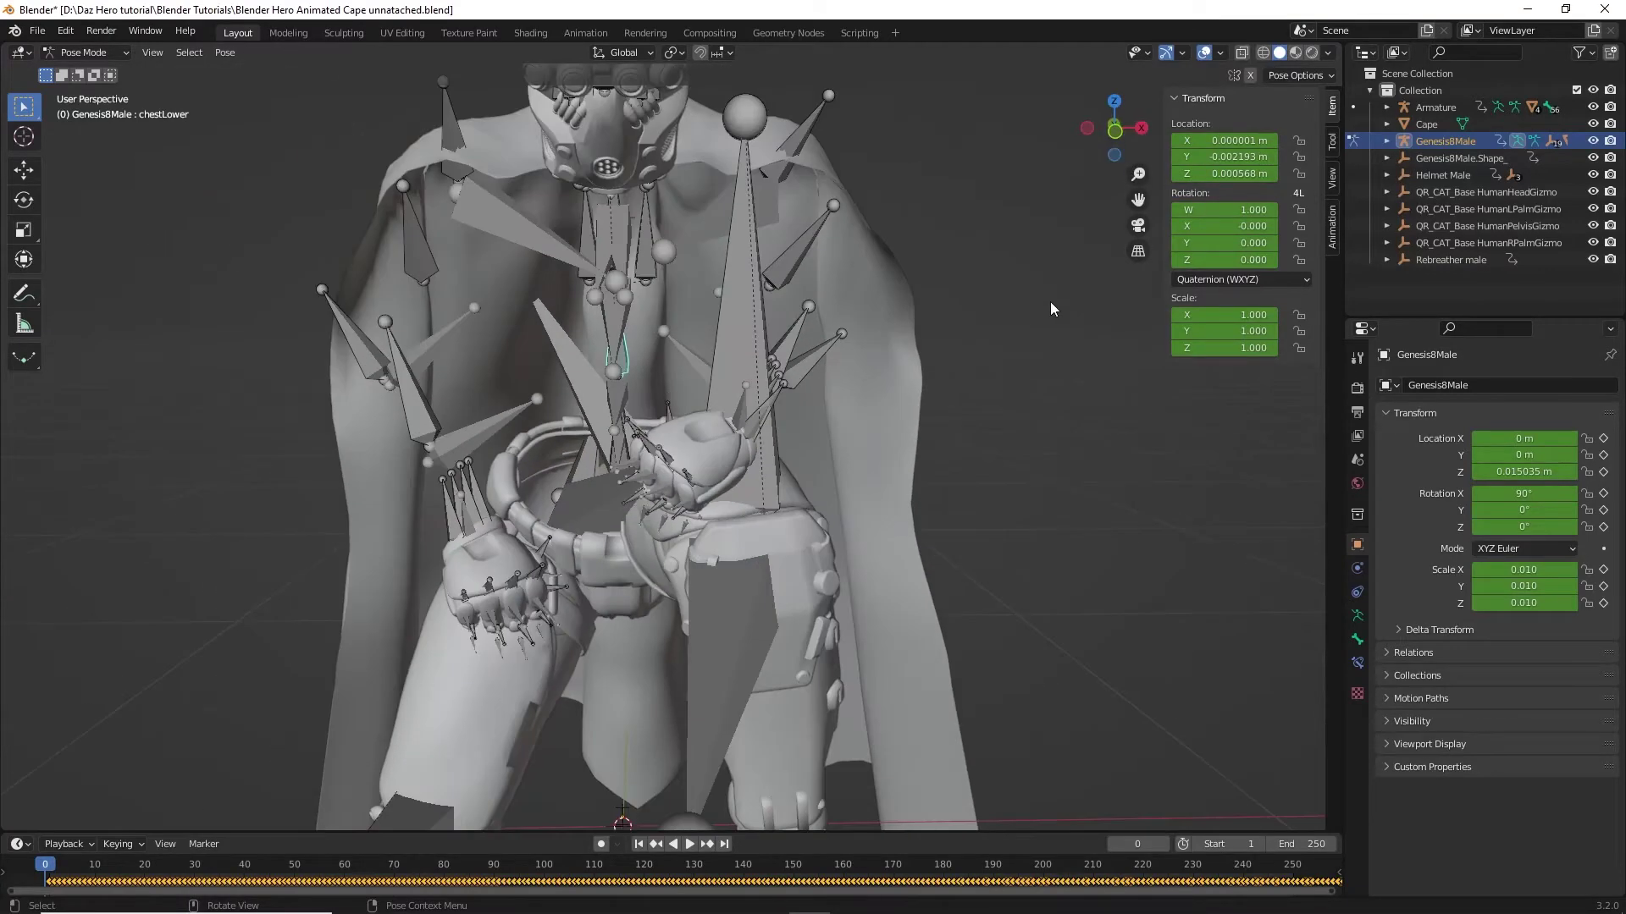
{"action": "left_click_drag", "start_coordinate": [1114, 127], "coordinate": [1097, 132]}
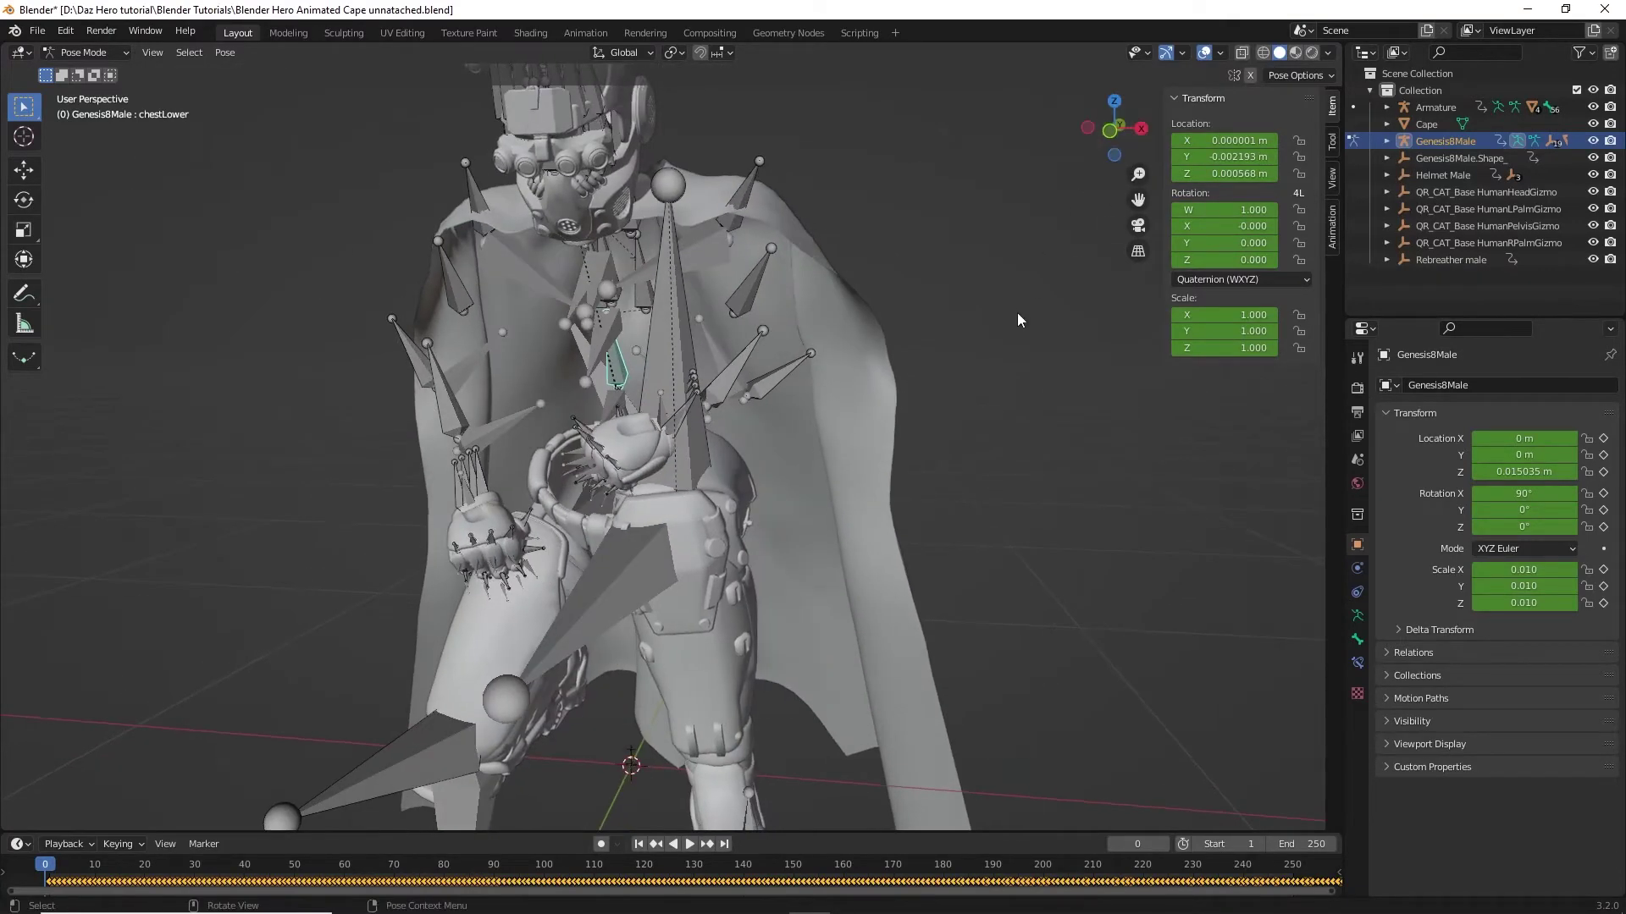
{"action": "scroll", "coordinate": [1018, 315], "scroll_direction": "down", "scroll_amount": 2}
{"action": "left_click", "coordinate": [94, 56]}
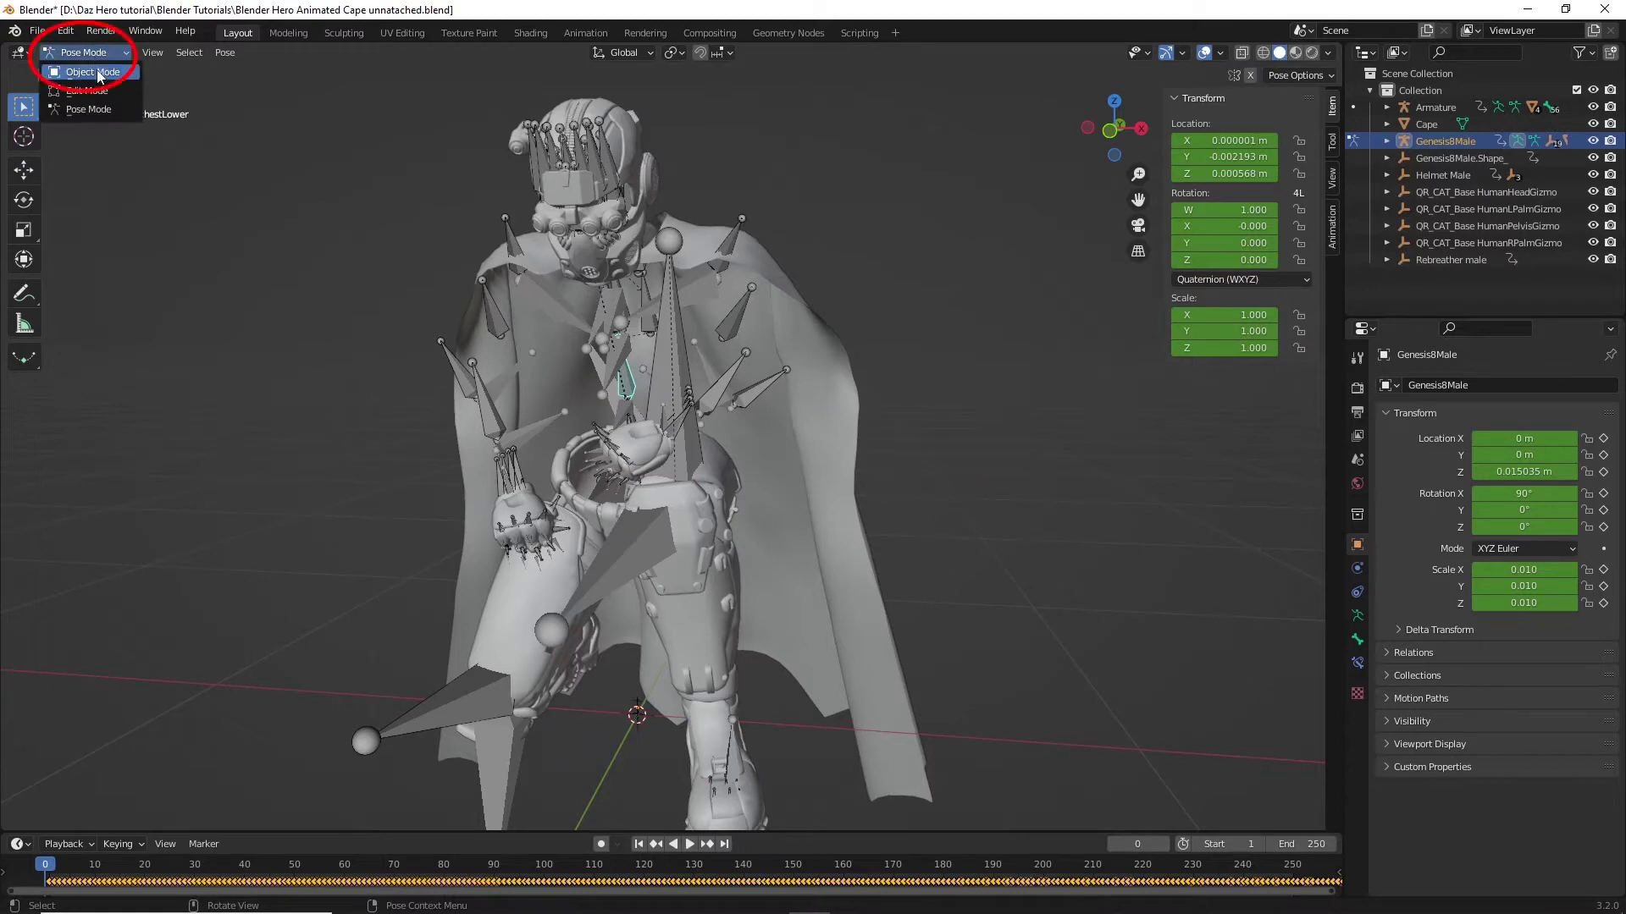
{"action": "left_click", "coordinate": [85, 32]}
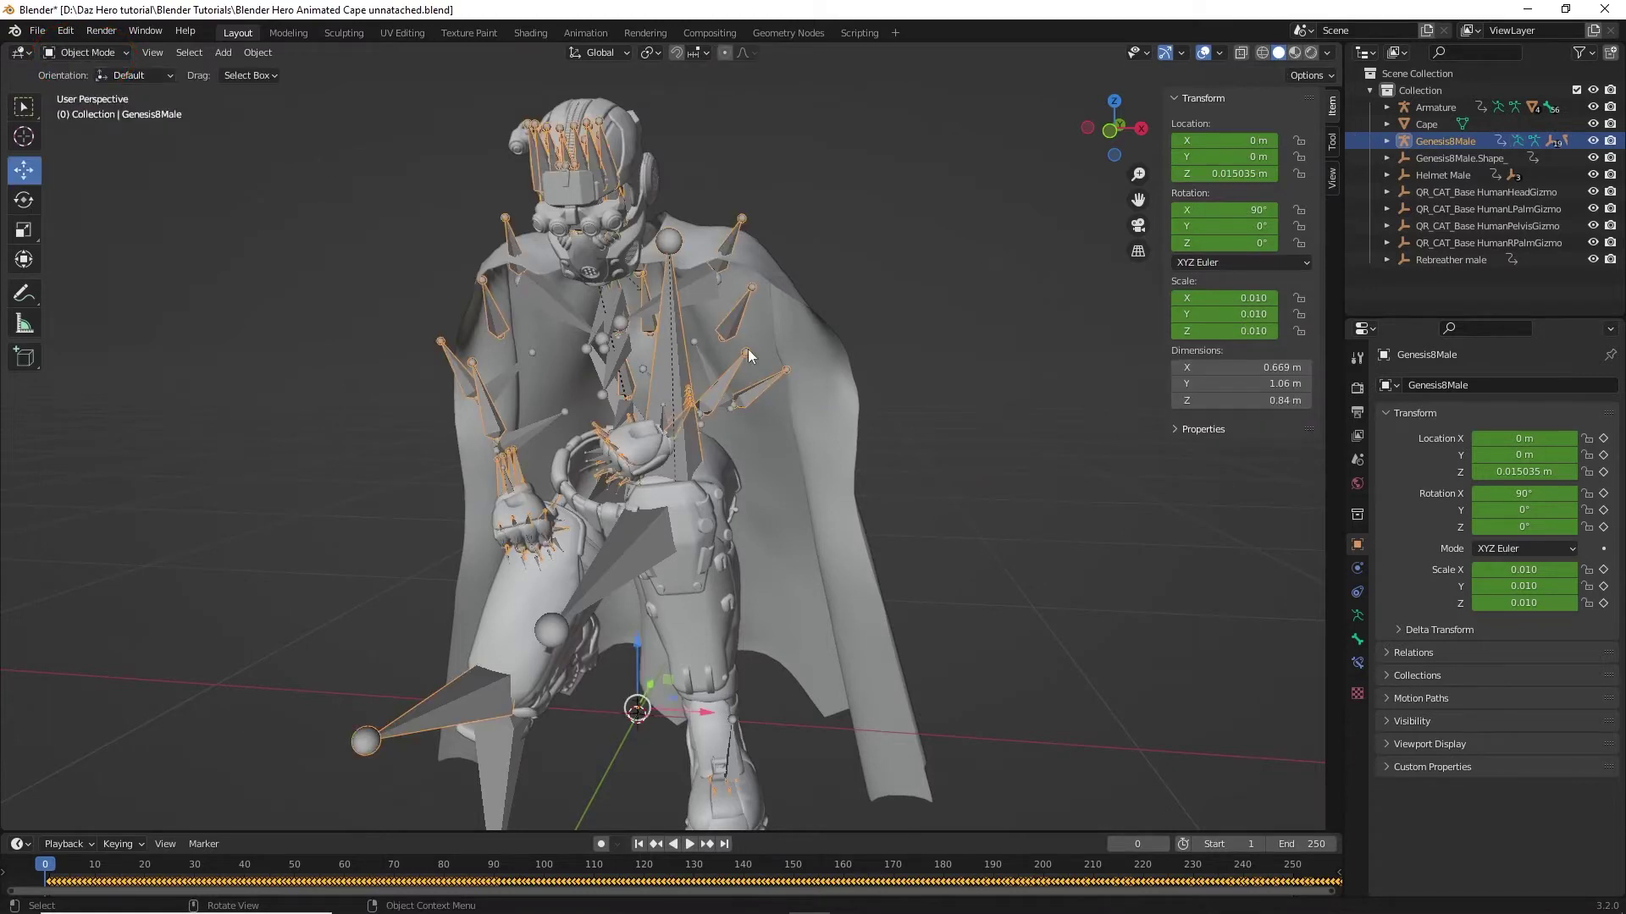
Step: Select the cape together with the Genesis8Male rig and switch to Pose Mode
{"action": "left_click", "coordinate": [840, 381]}
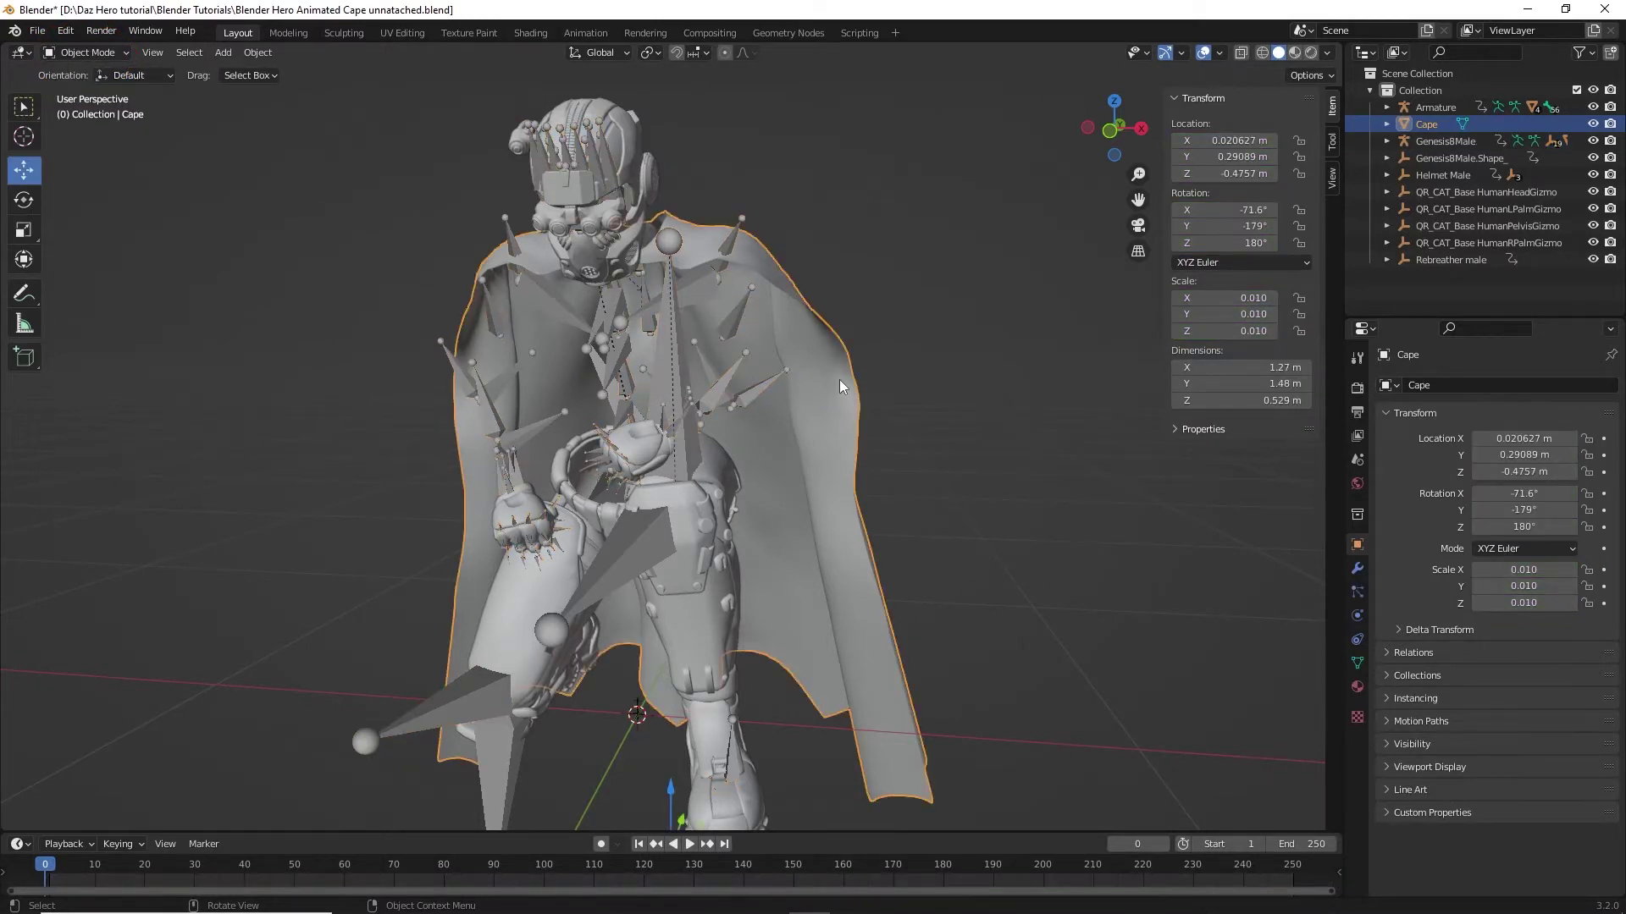
{"action": "left_click", "coordinate": [729, 374], "text": "shift"}
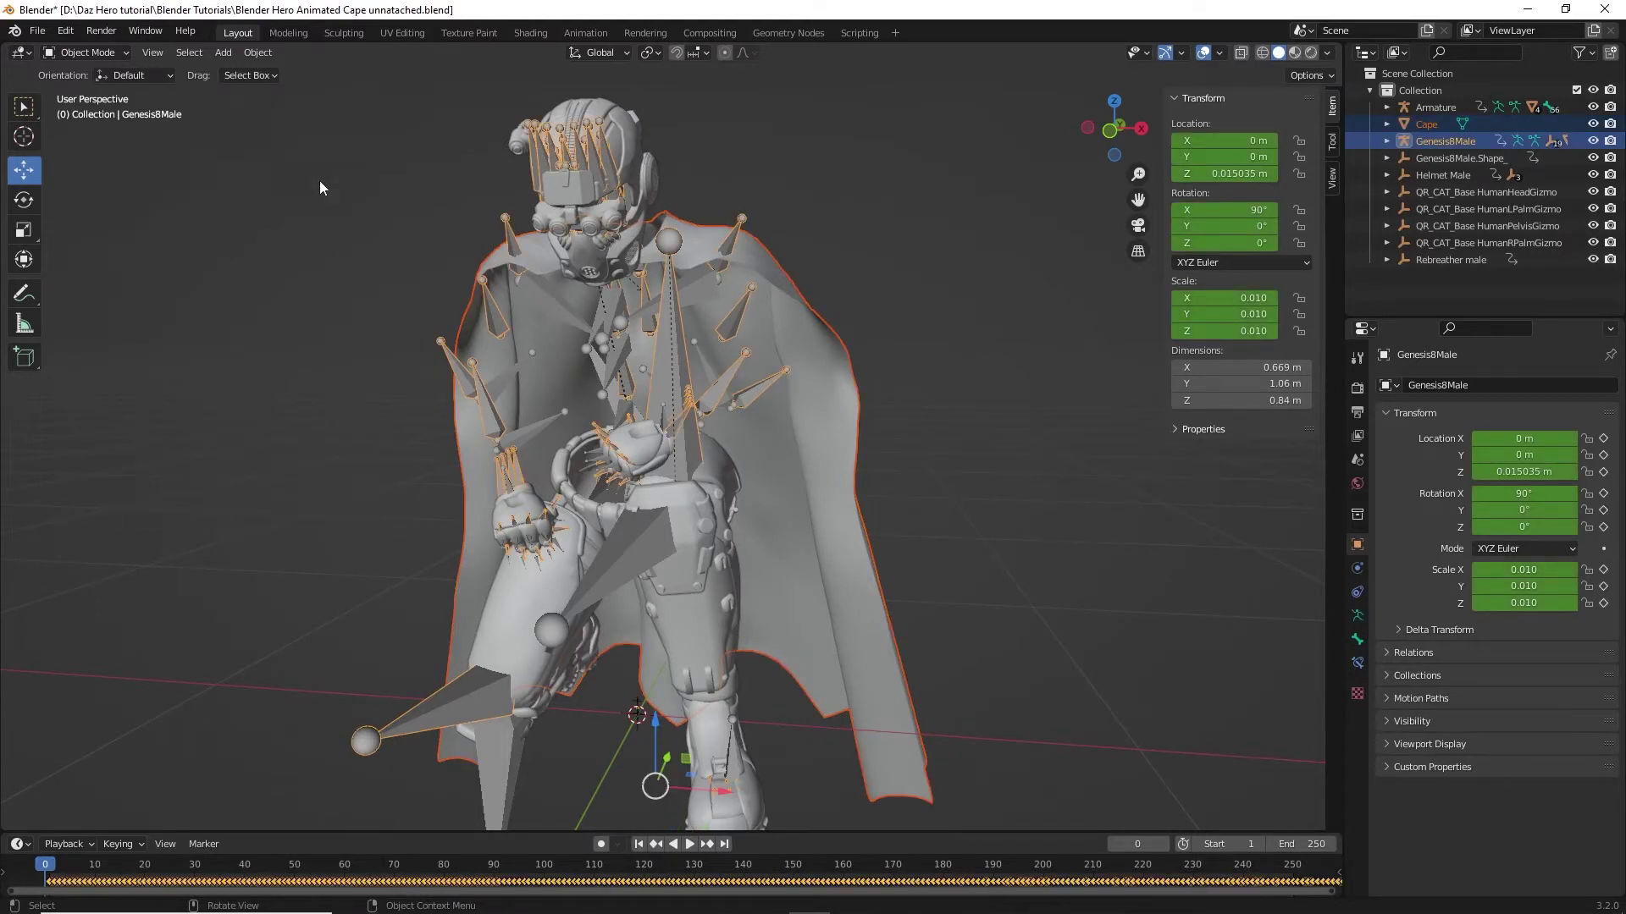
{"action": "left_click", "coordinate": [105, 53]}
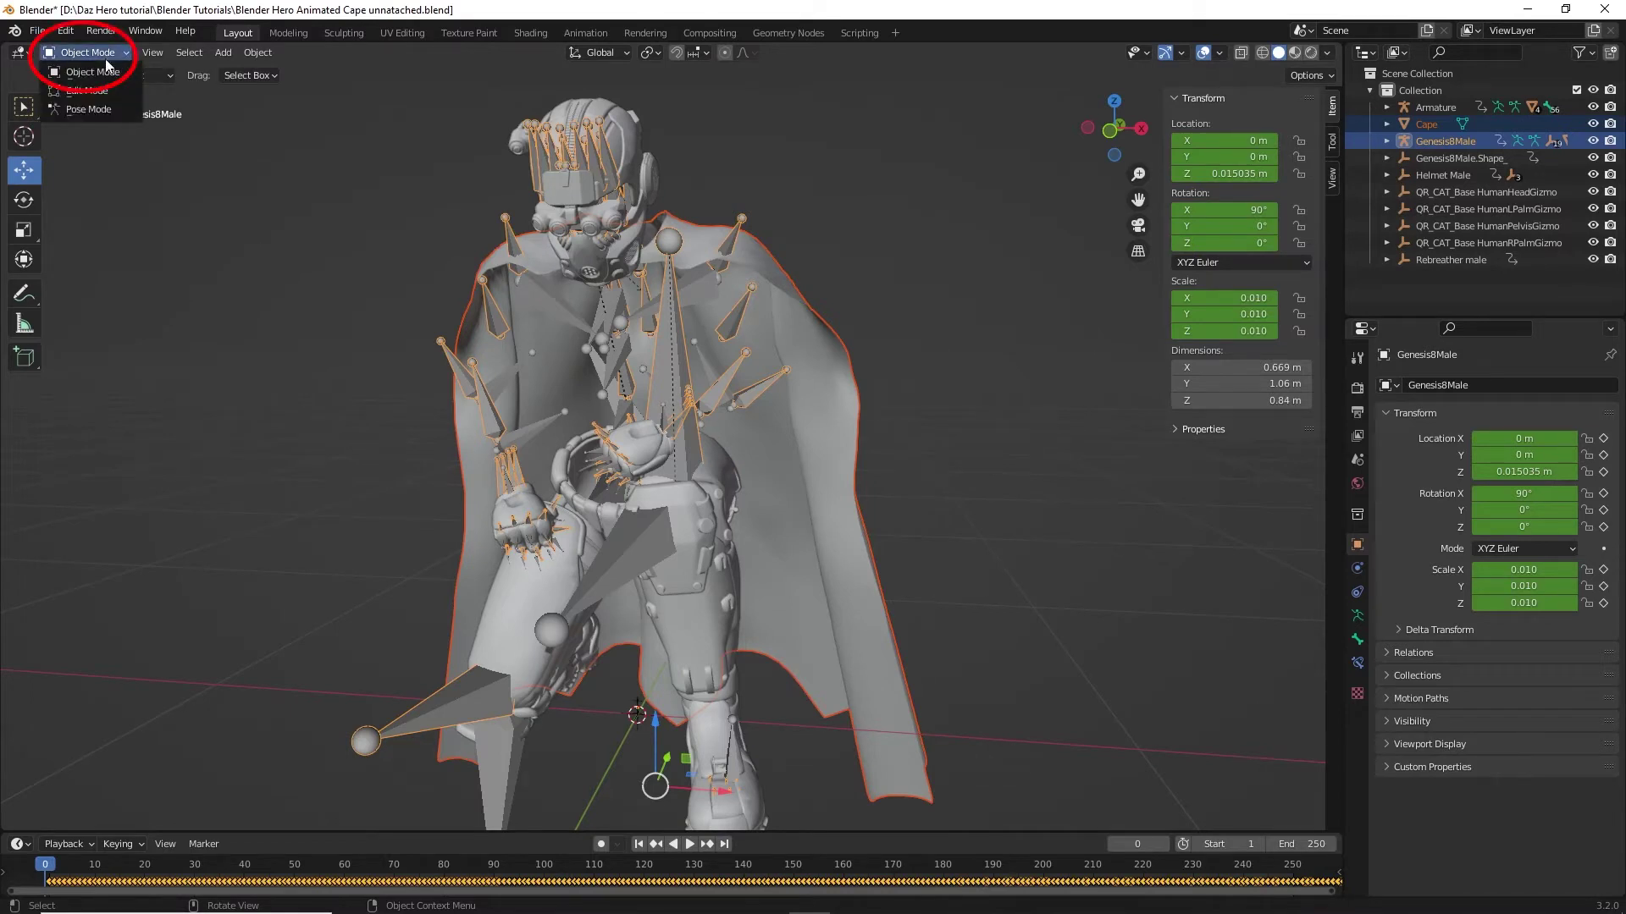
{"action": "left_click", "coordinate": [101, 109]}
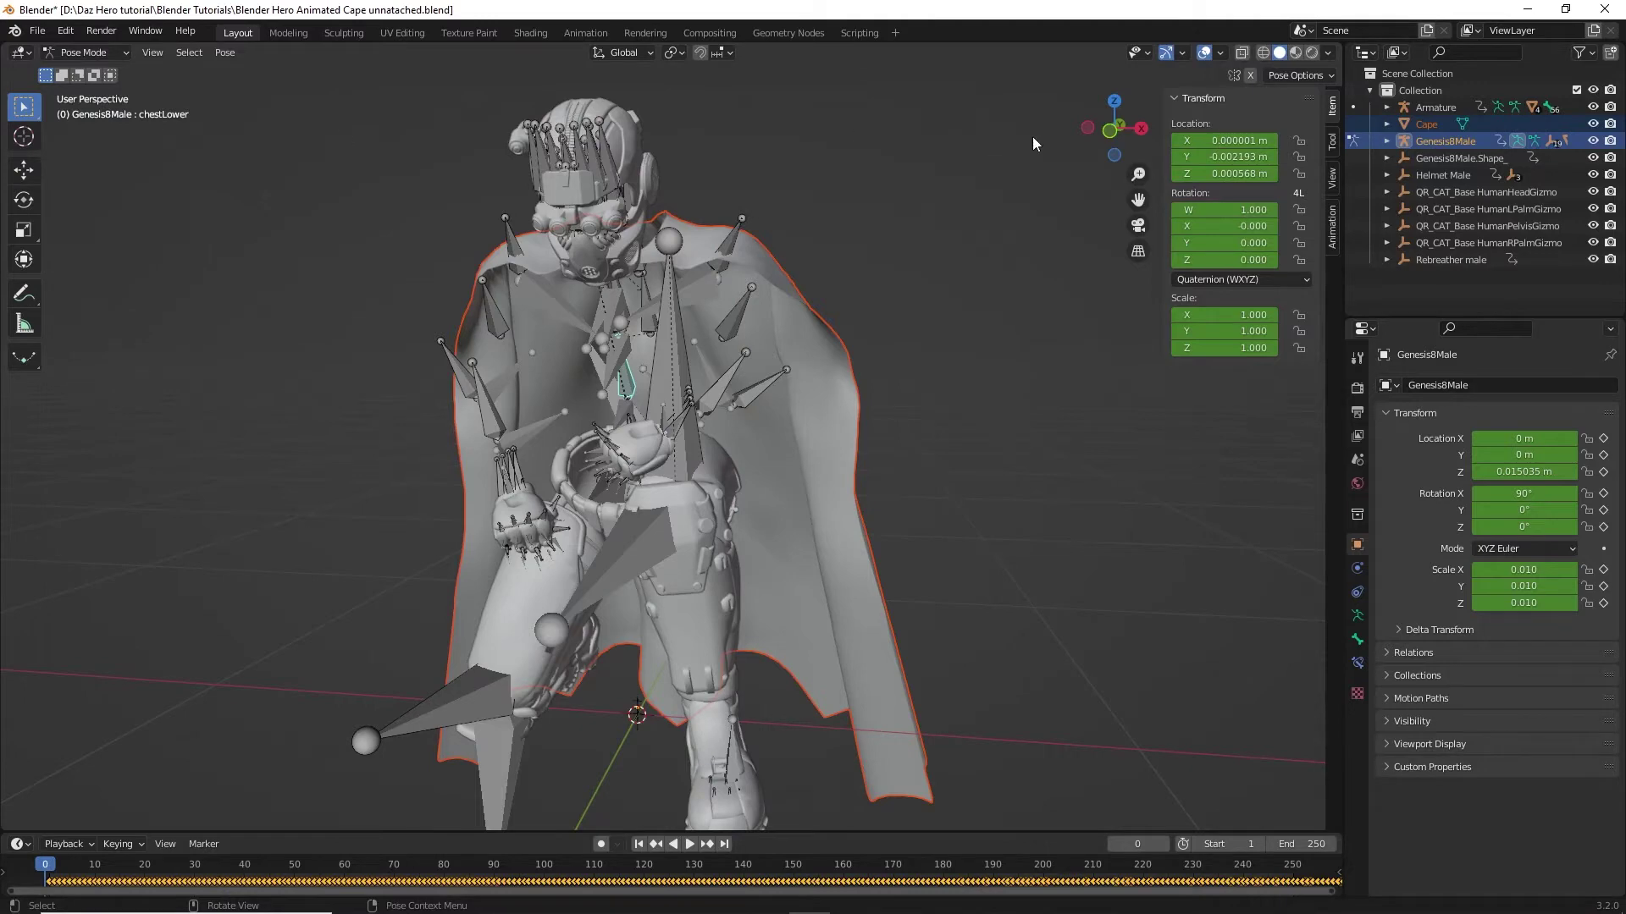
{"action": "left_click_drag", "start_coordinate": [1121, 148], "coordinate": [668, 388]}
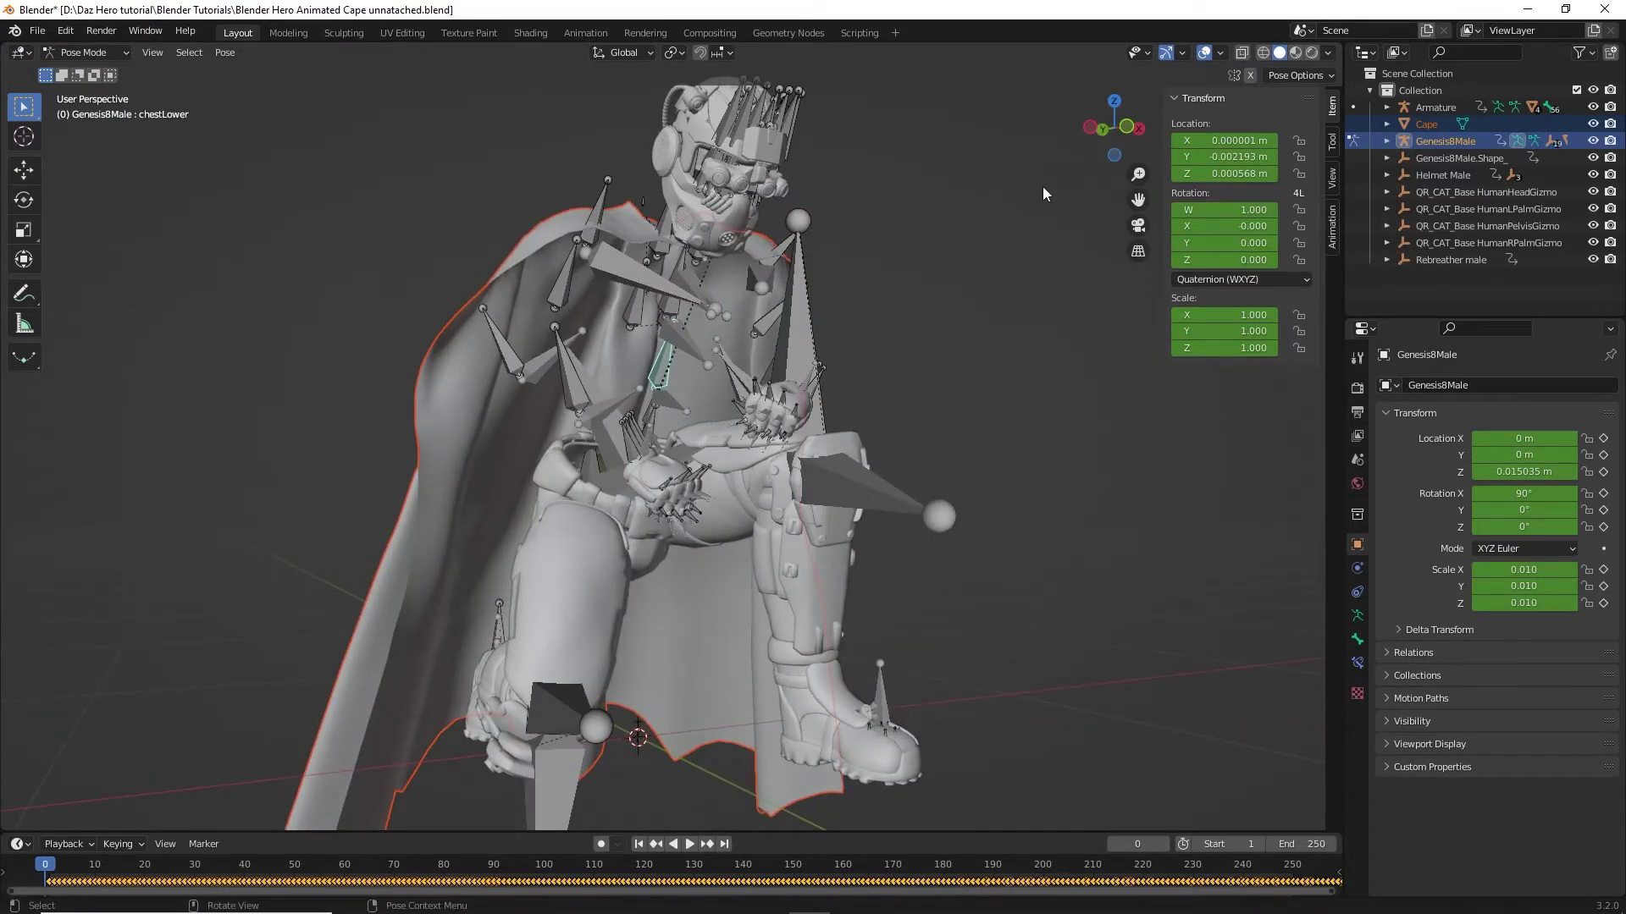
{"action": "left_click_drag", "start_coordinate": [1108, 143], "coordinate": [1121, 146]}
Step: Parent the cape to the chestLower bone and scrub the animation to frame 107
{"action": "key", "text": "ctrl+p"}
{"action": "key", "text": "ctrl+p"}
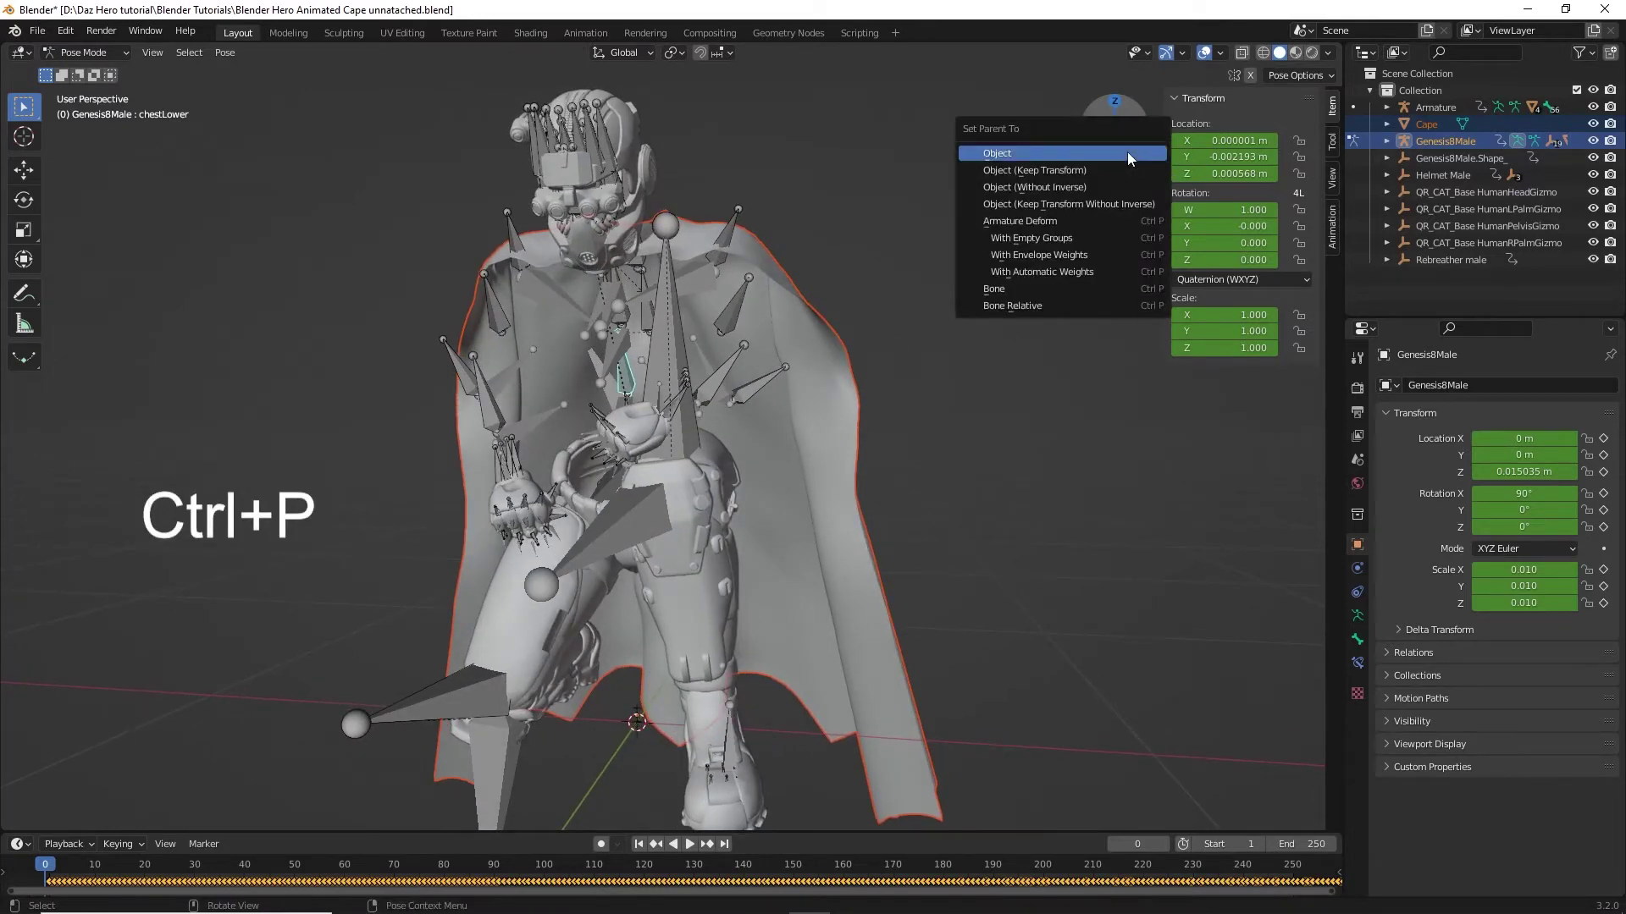
{"action": "left_click", "coordinate": [1089, 290]}
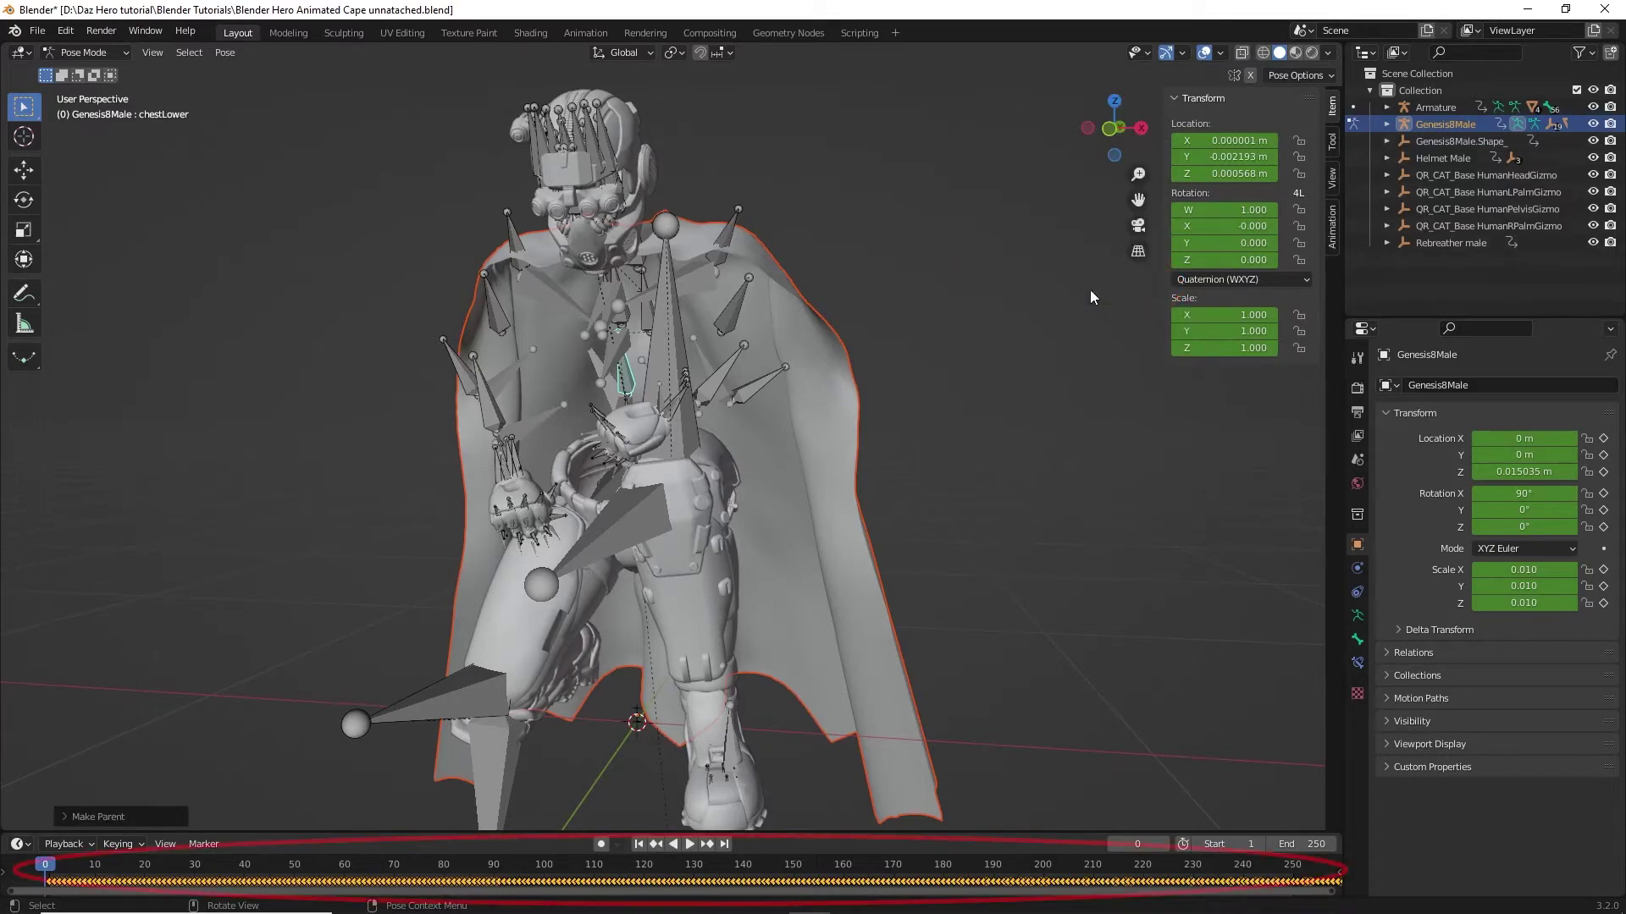
{"action": "left_click_drag", "start_coordinate": [68, 864], "coordinate": [347, 845]}
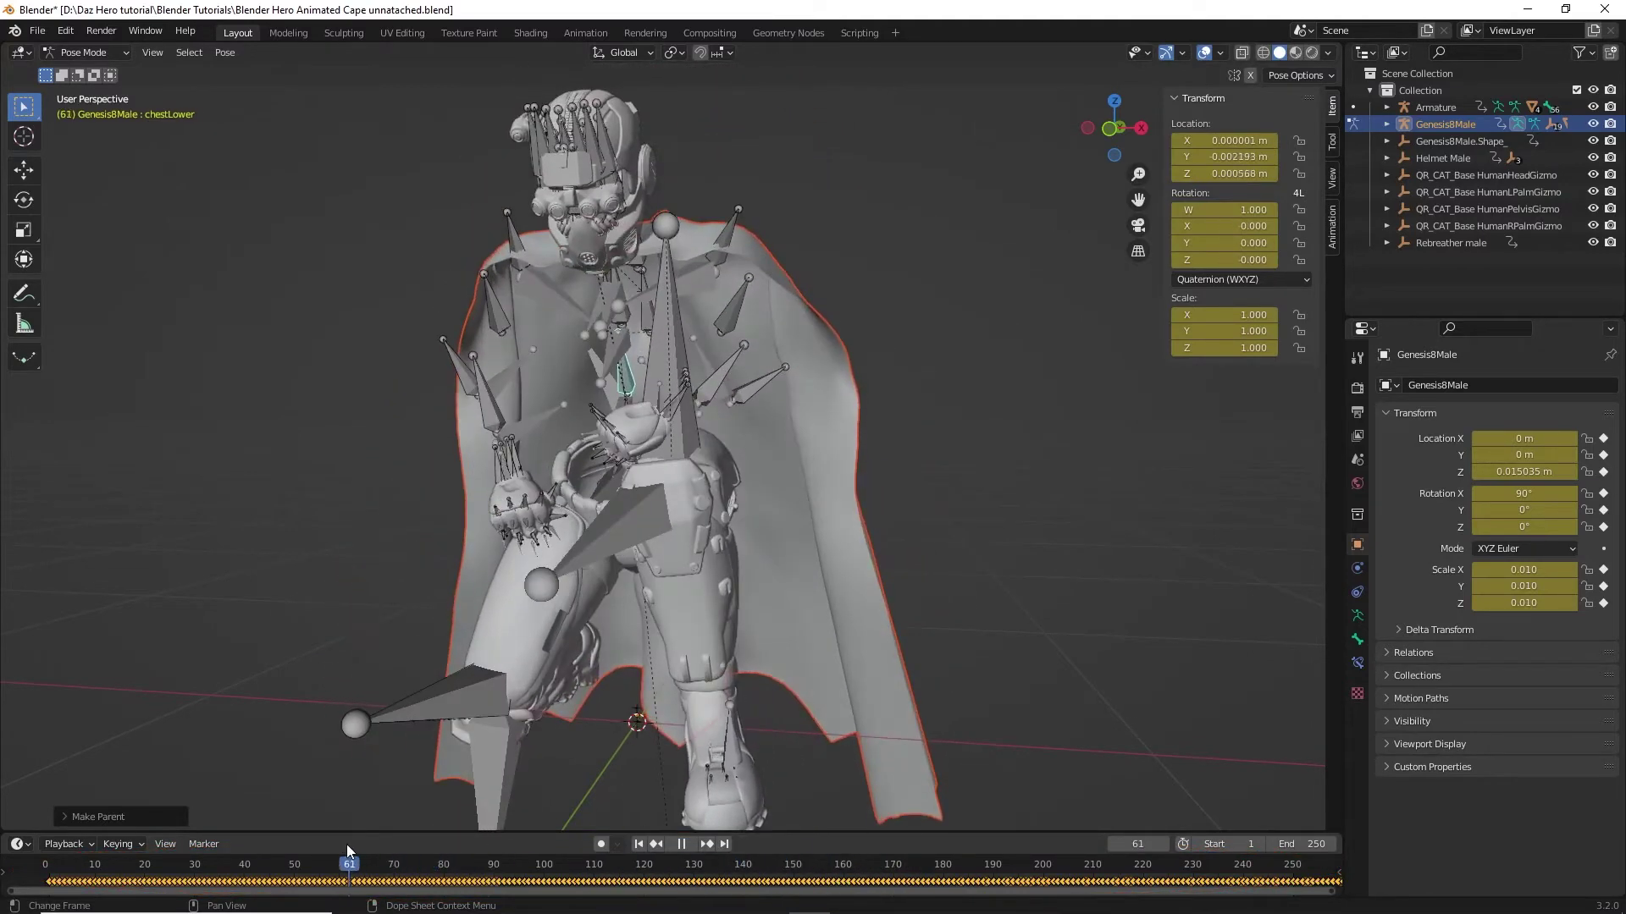
Step: Stop playback back at frame 0 and switch to Object Mode
{"action": "key", "text": "Escape"}
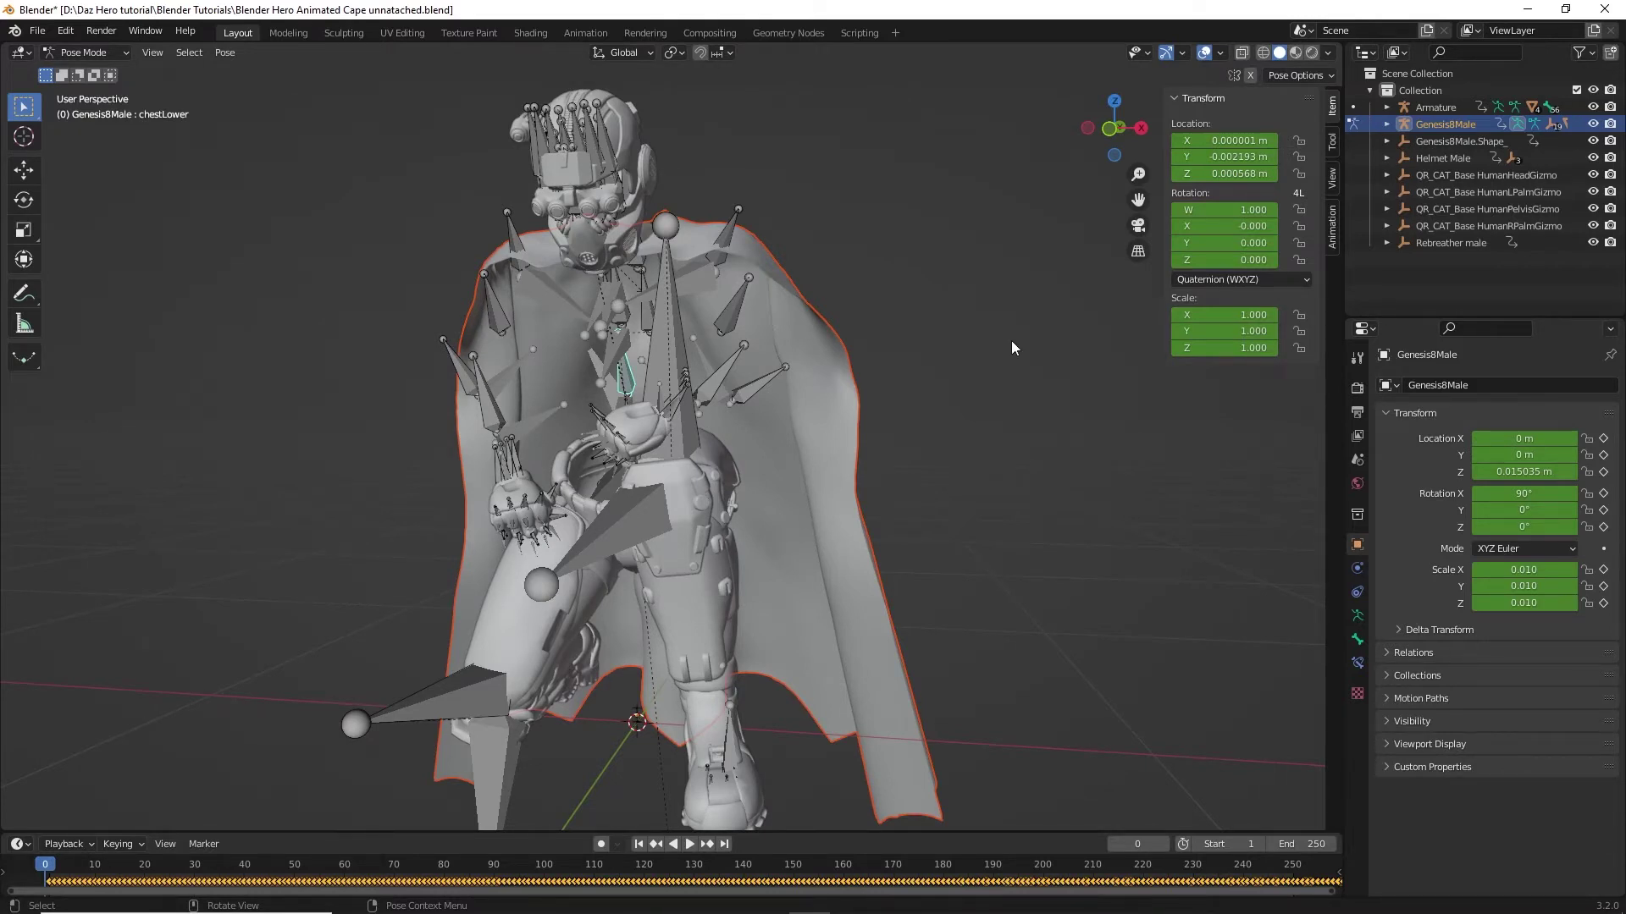
{"action": "left_click", "coordinate": [85, 52]}
{"action": "left_click", "coordinate": [85, 73]}
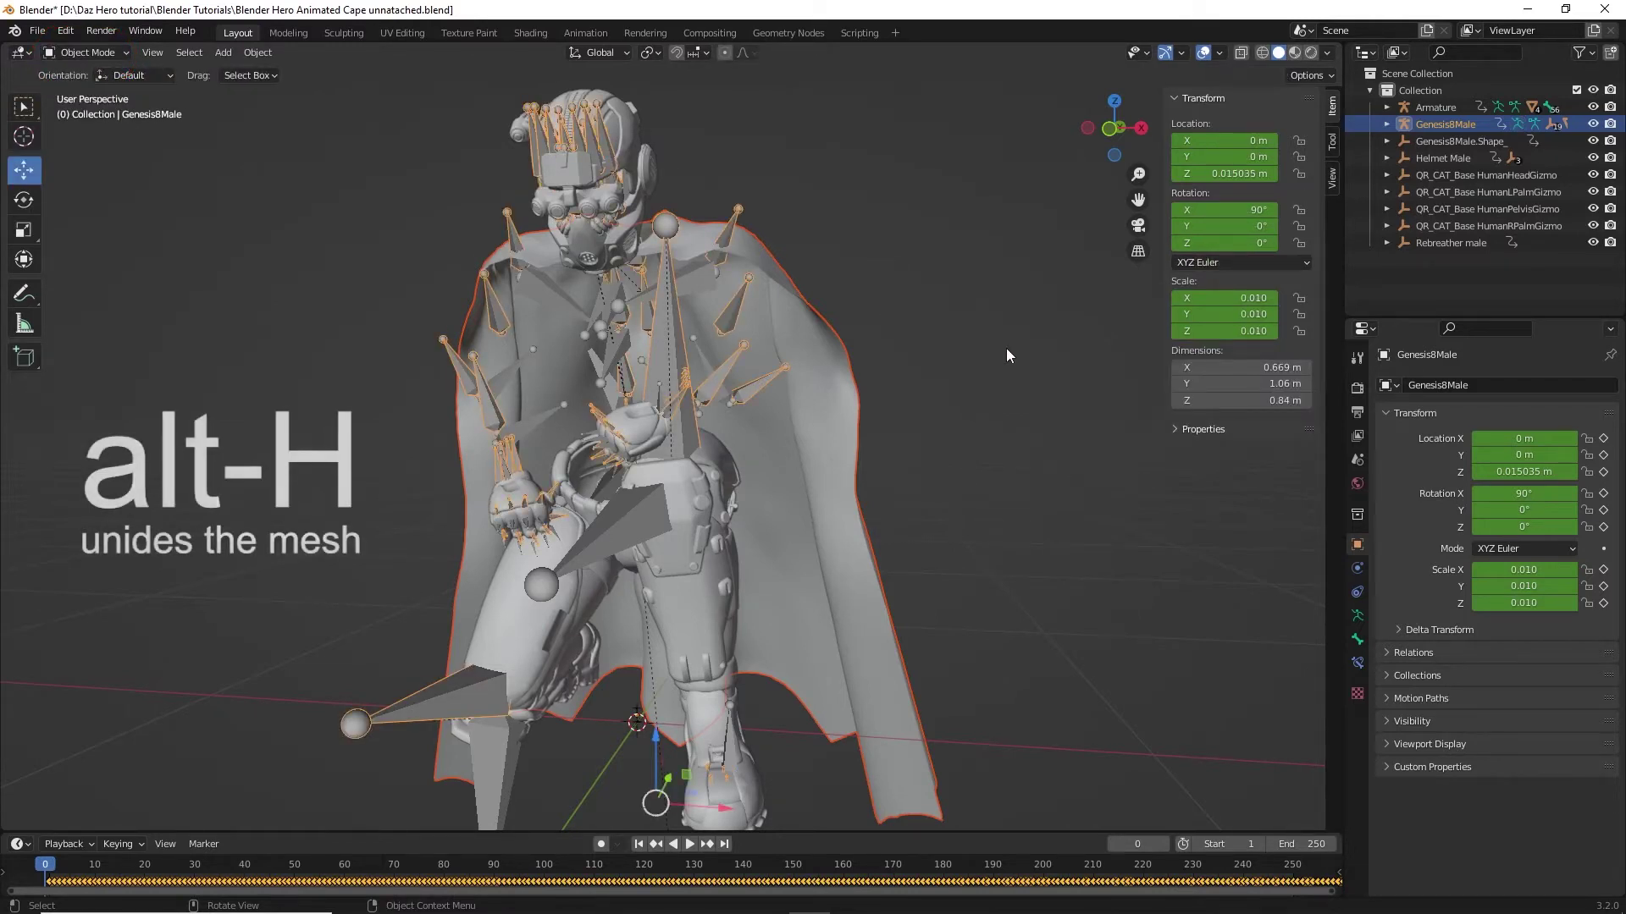
Step: Unhide everything, hide Armature, Genesis8Male.Shape and Genesis8Male, then select the cape in front view
{"action": "key", "text": "alt+h"}
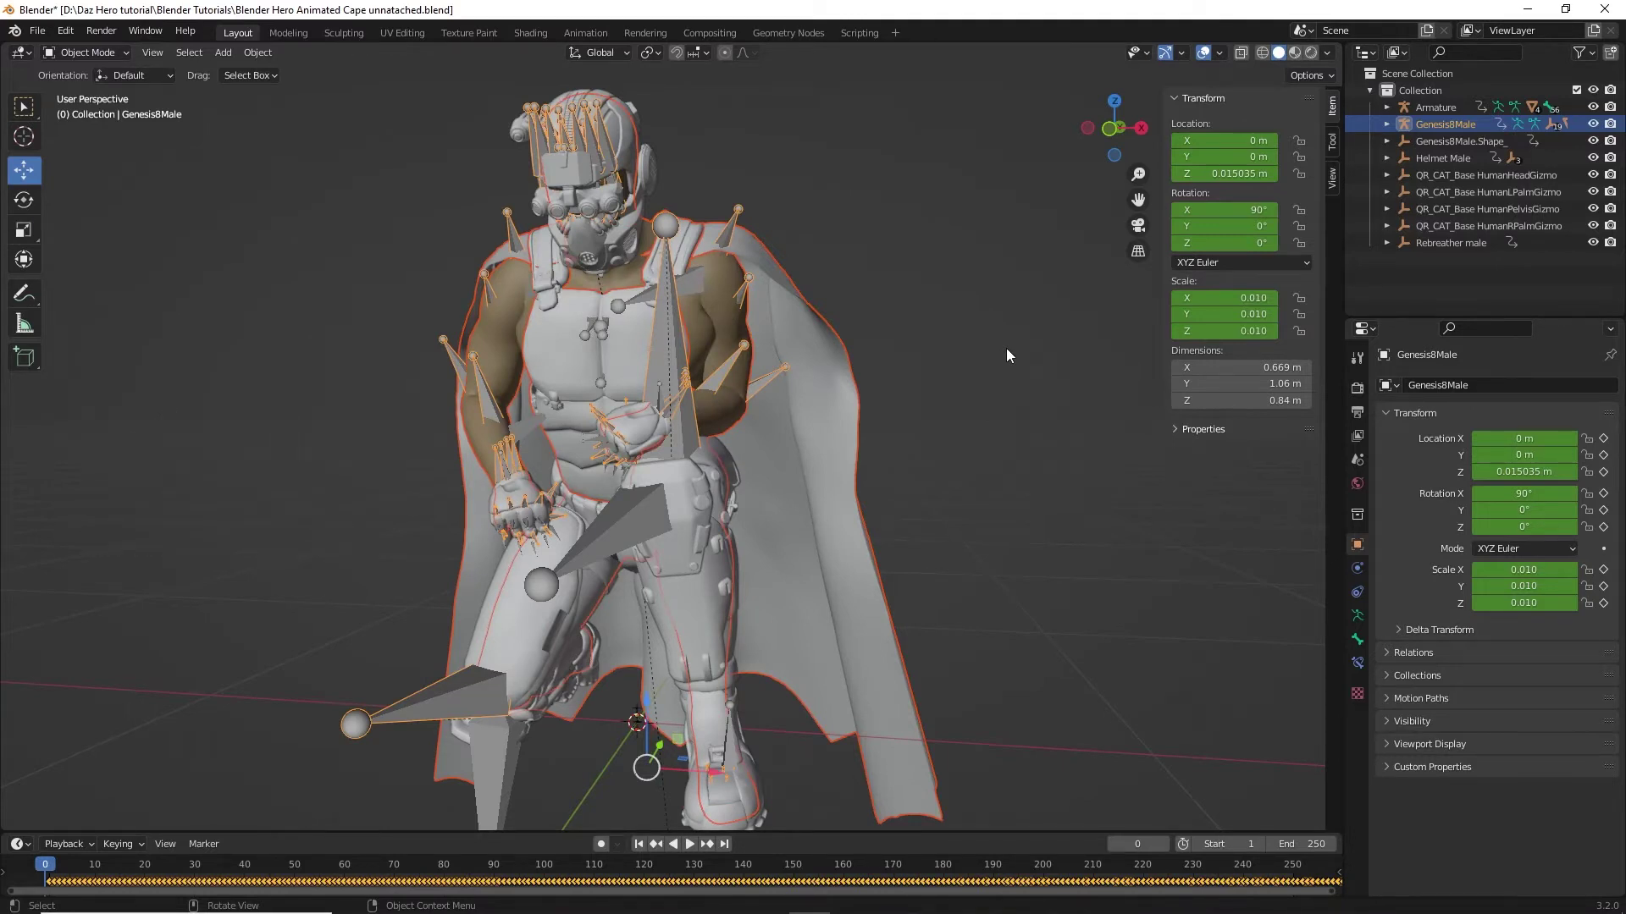
{"action": "left_click", "coordinate": [1594, 106]}
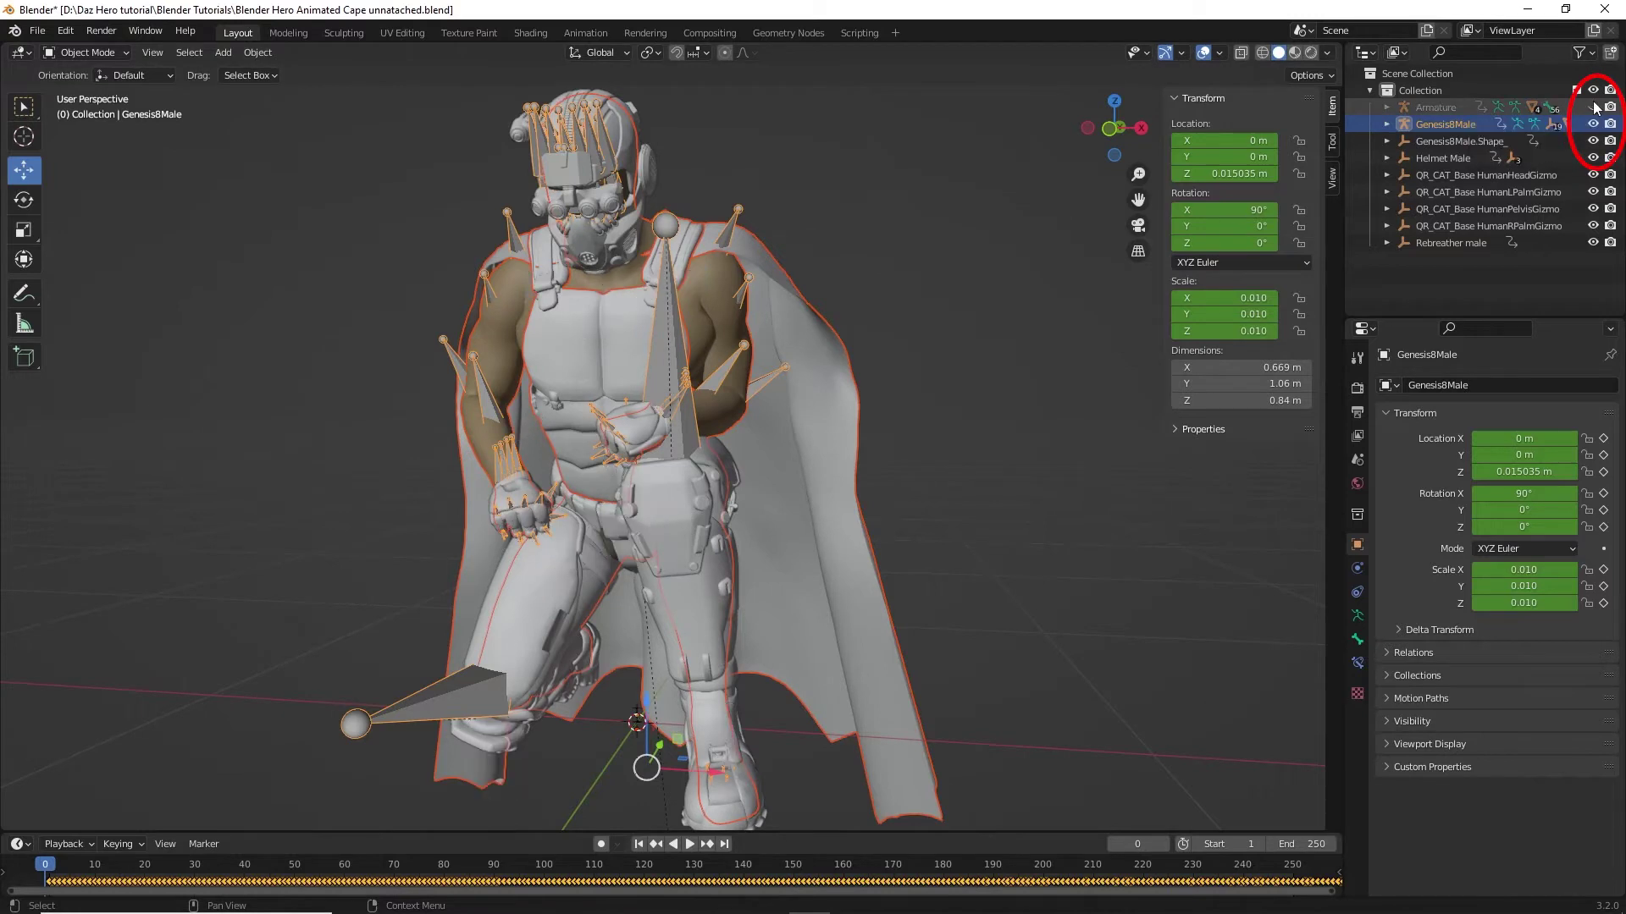
{"action": "left_click", "coordinate": [1594, 141]}
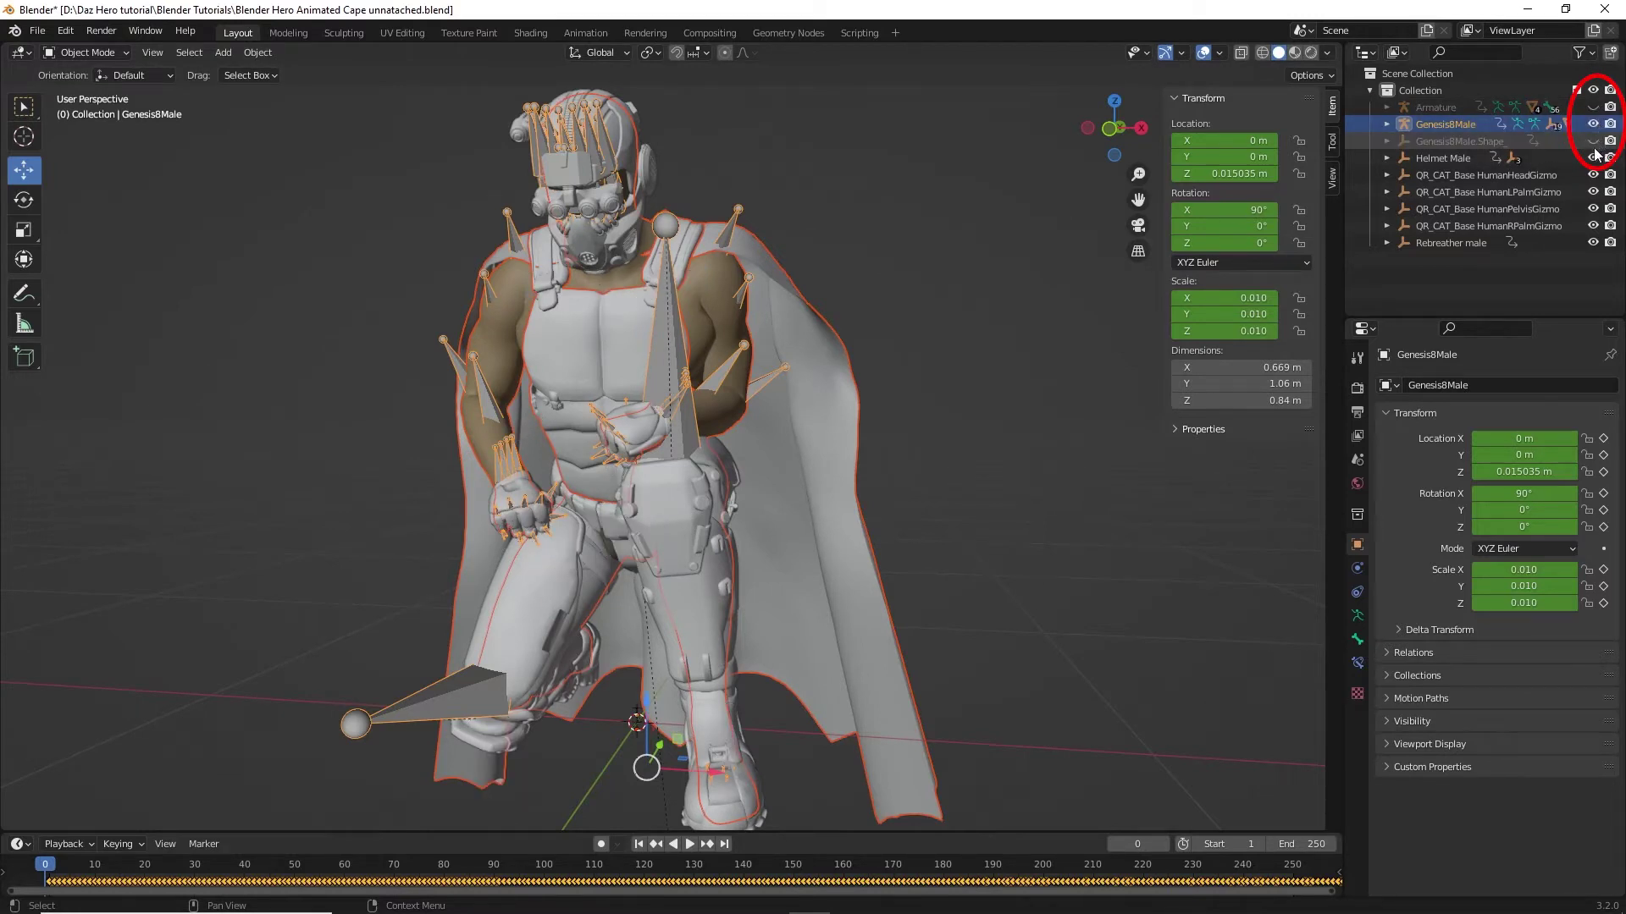
{"action": "left_click", "coordinate": [1592, 124]}
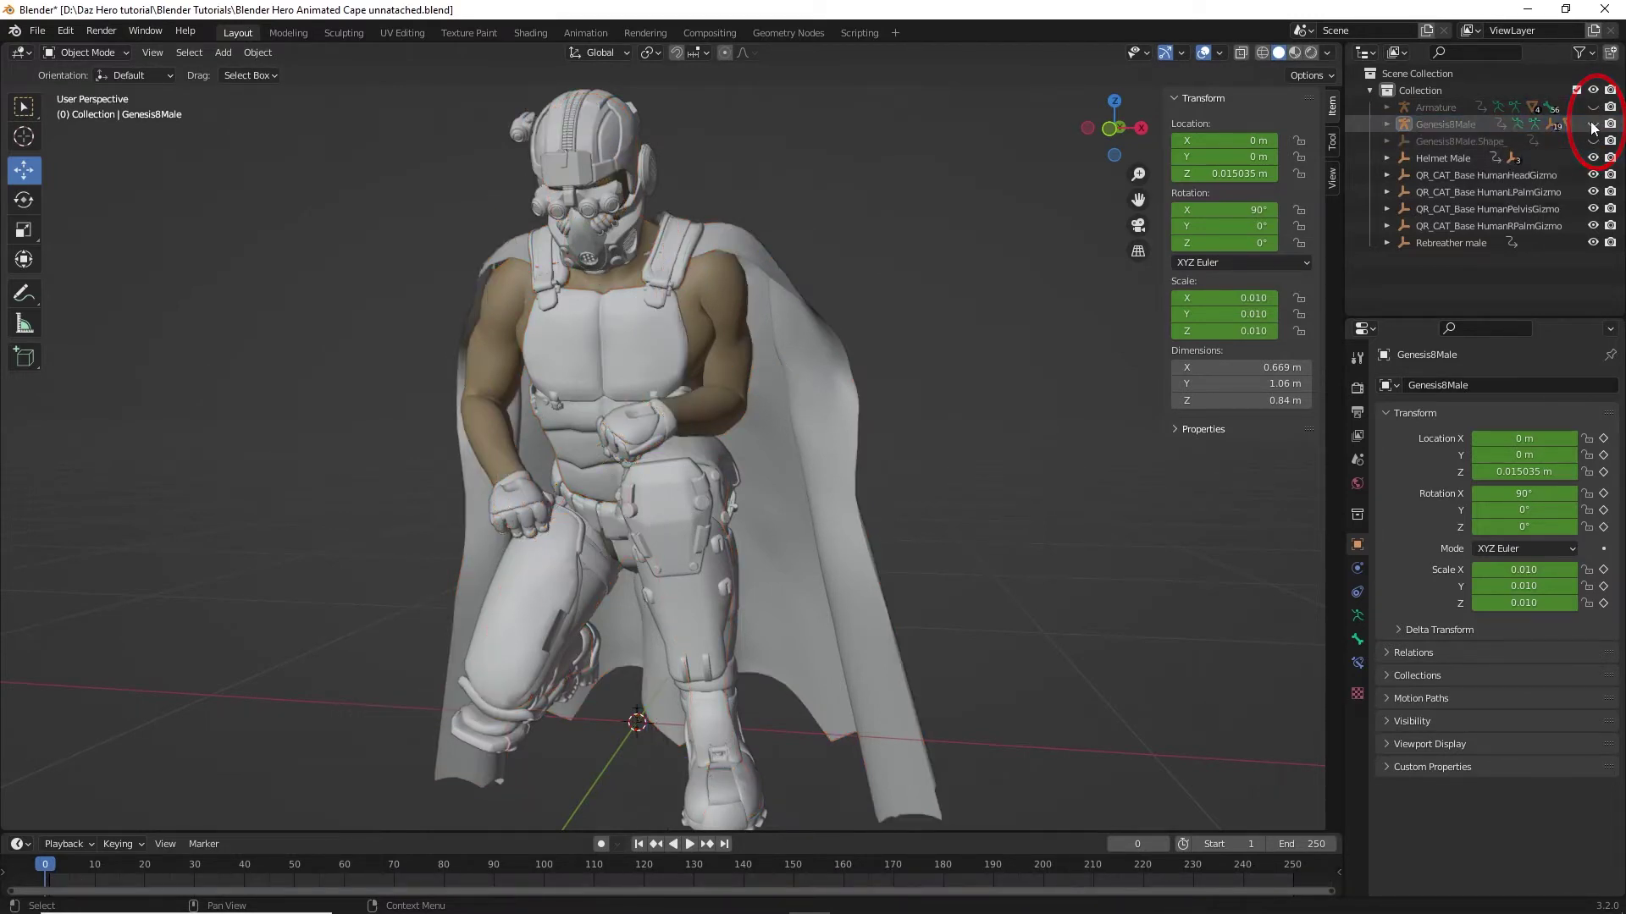
{"action": "left_click", "coordinate": [1111, 130]}
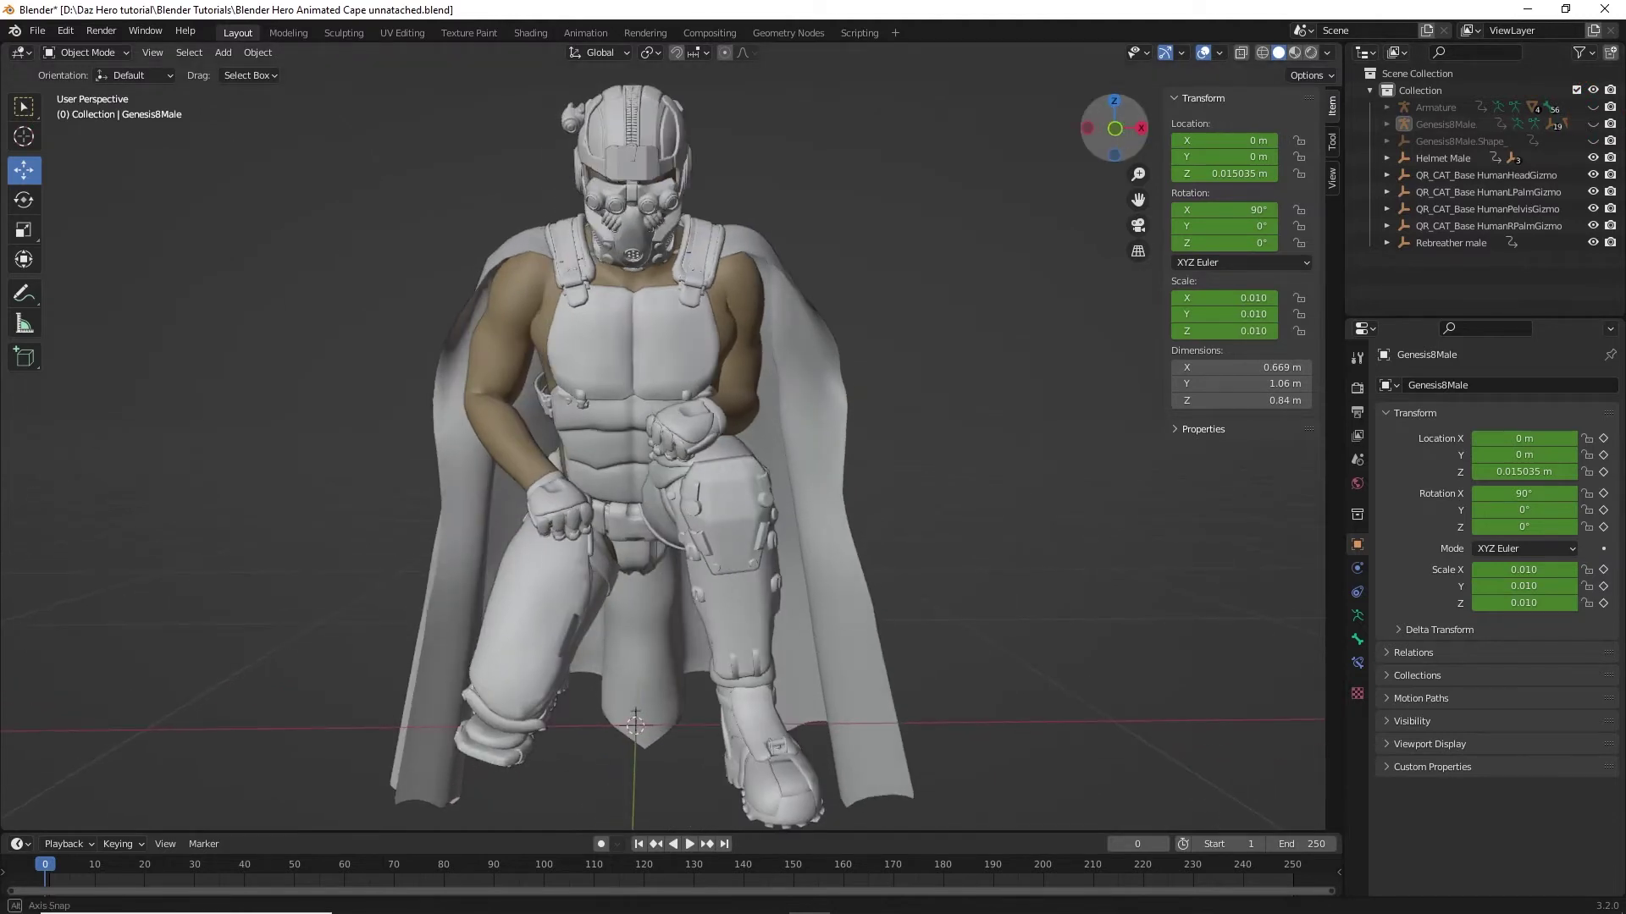
{"action": "left_click", "coordinate": [808, 408]}
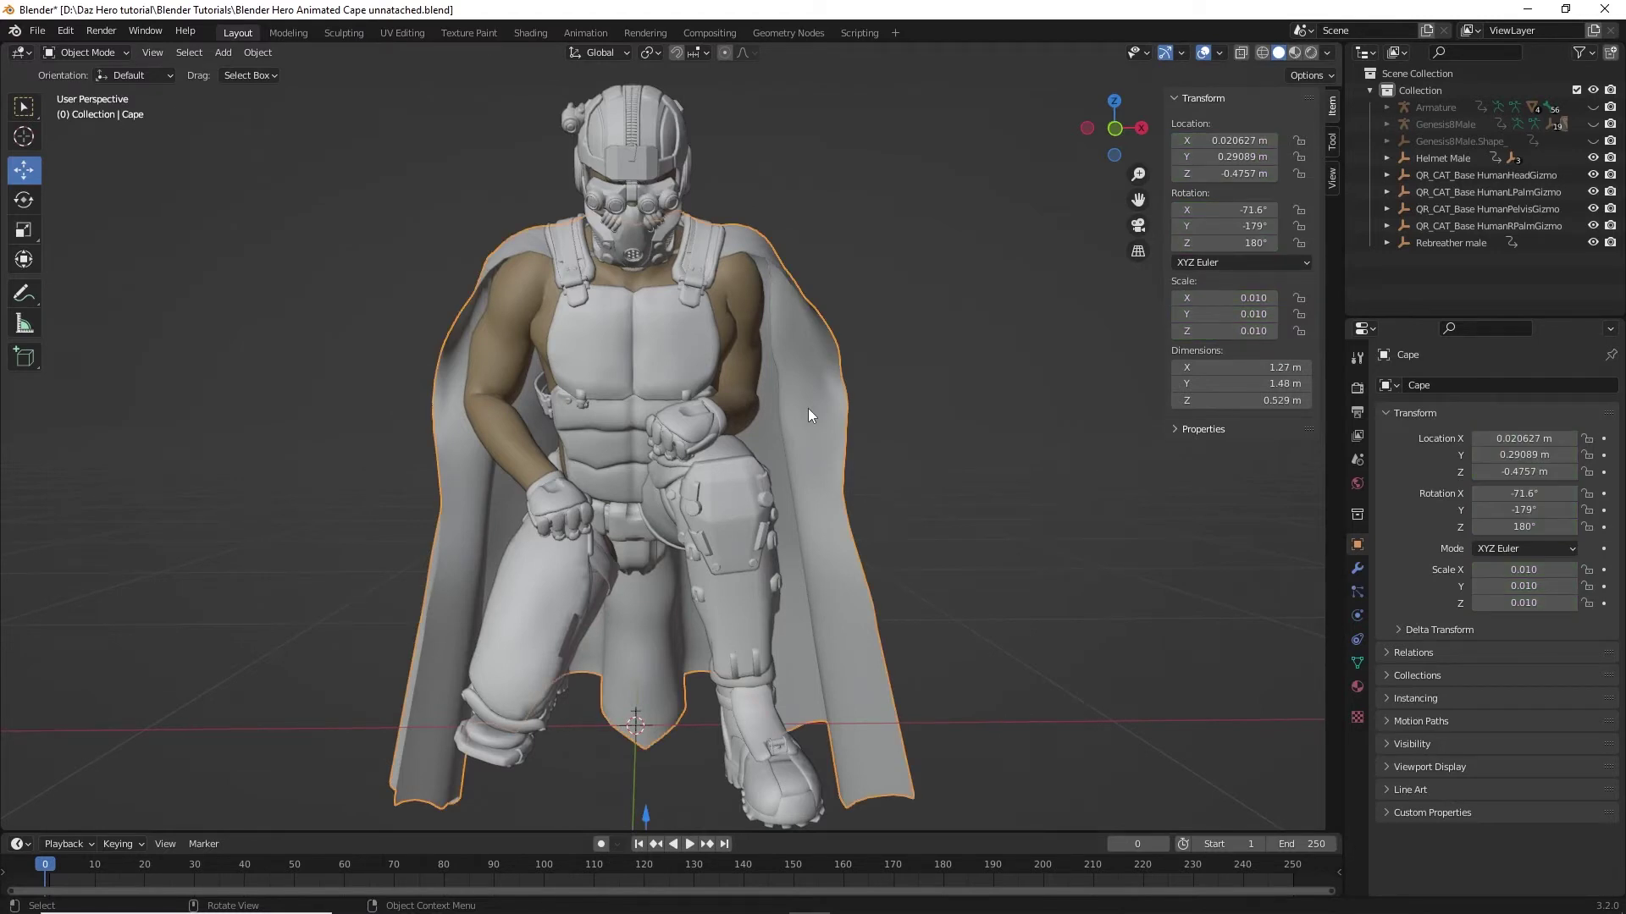
Step: Add a Cloth physics simulation to the cape with default settings
{"action": "left_click", "coordinate": [1354, 618]}
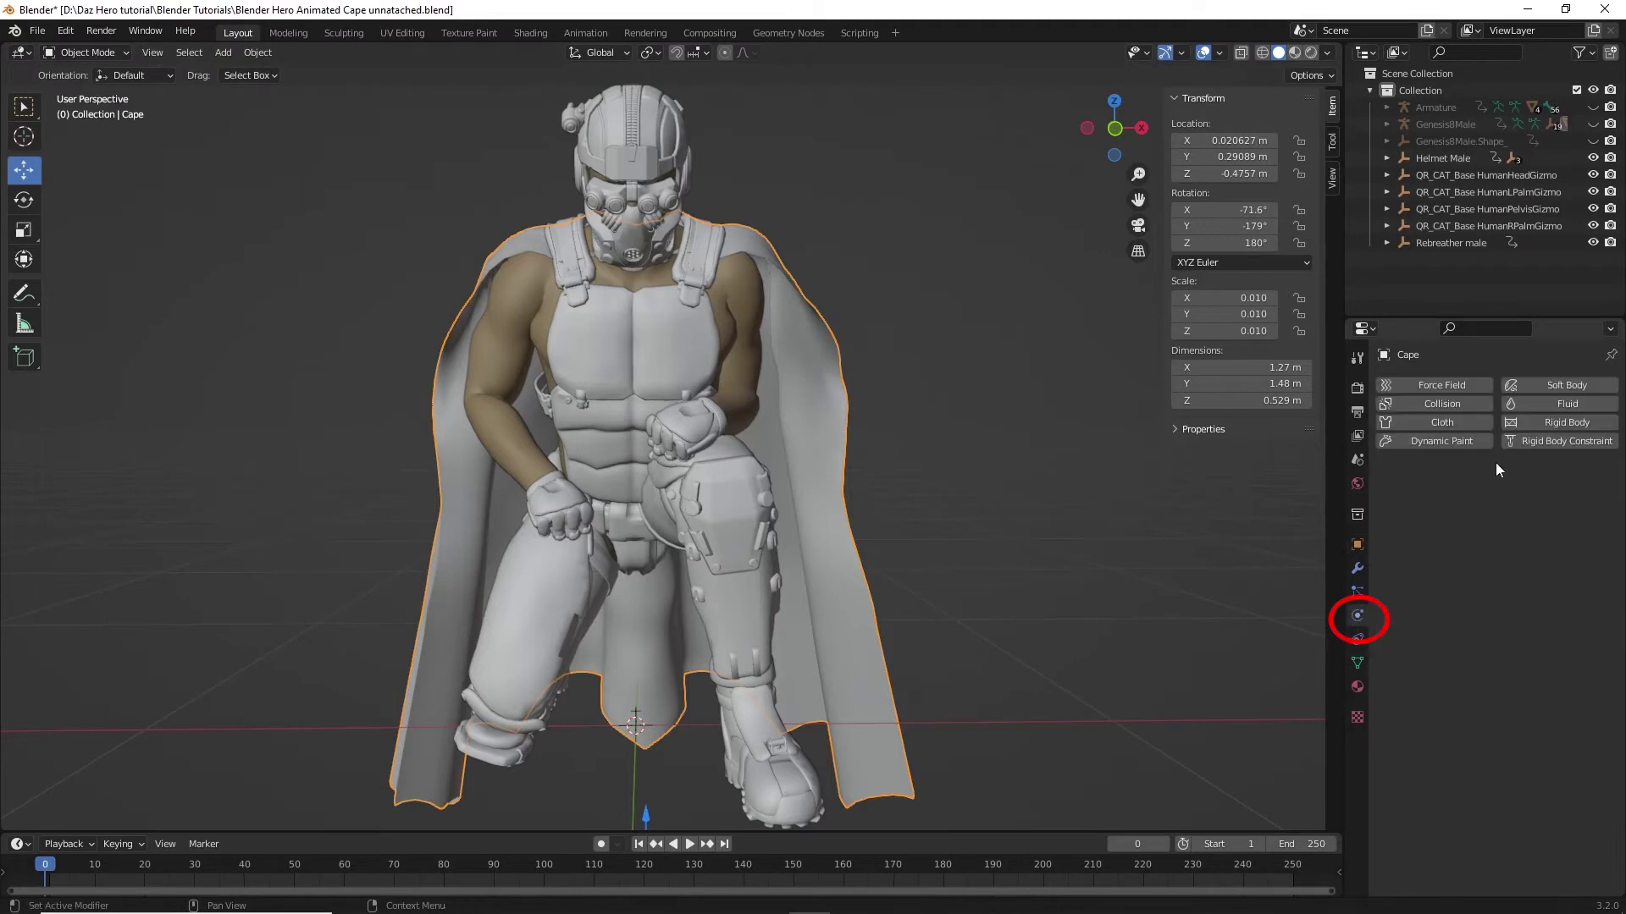
{"action": "left_click", "coordinate": [1486, 422]}
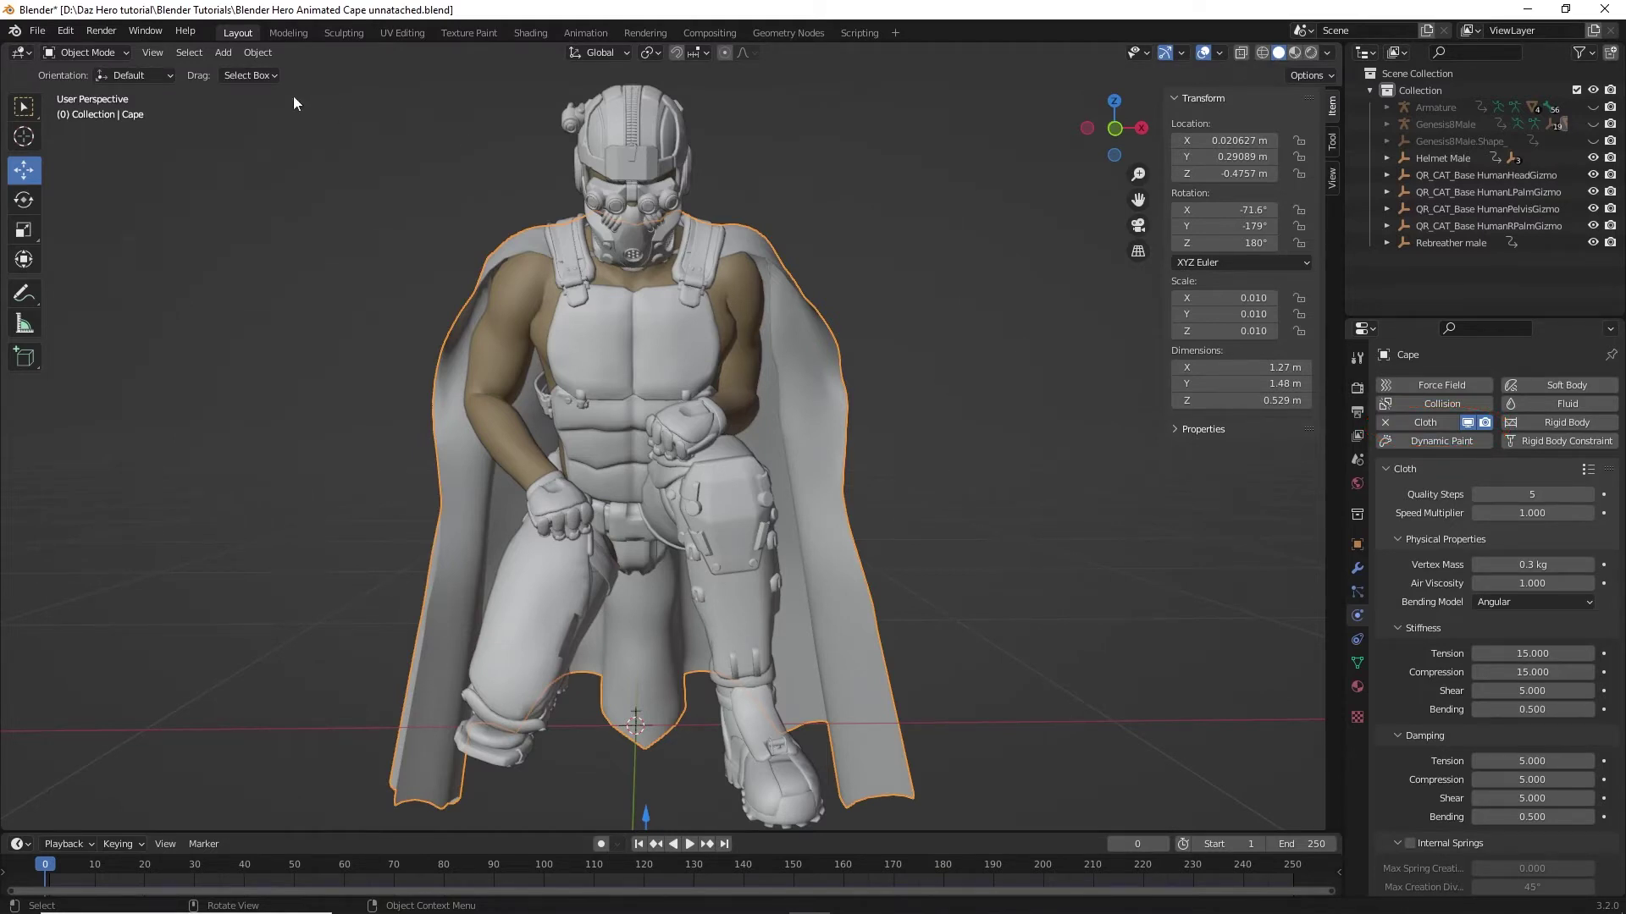
{"action": "left_click", "coordinate": [97, 49]}
Step: Enter Edit Mode on the cape, clear the selection, and box-select both shoulders' vertices
{"action": "left_click", "coordinate": [93, 84]}
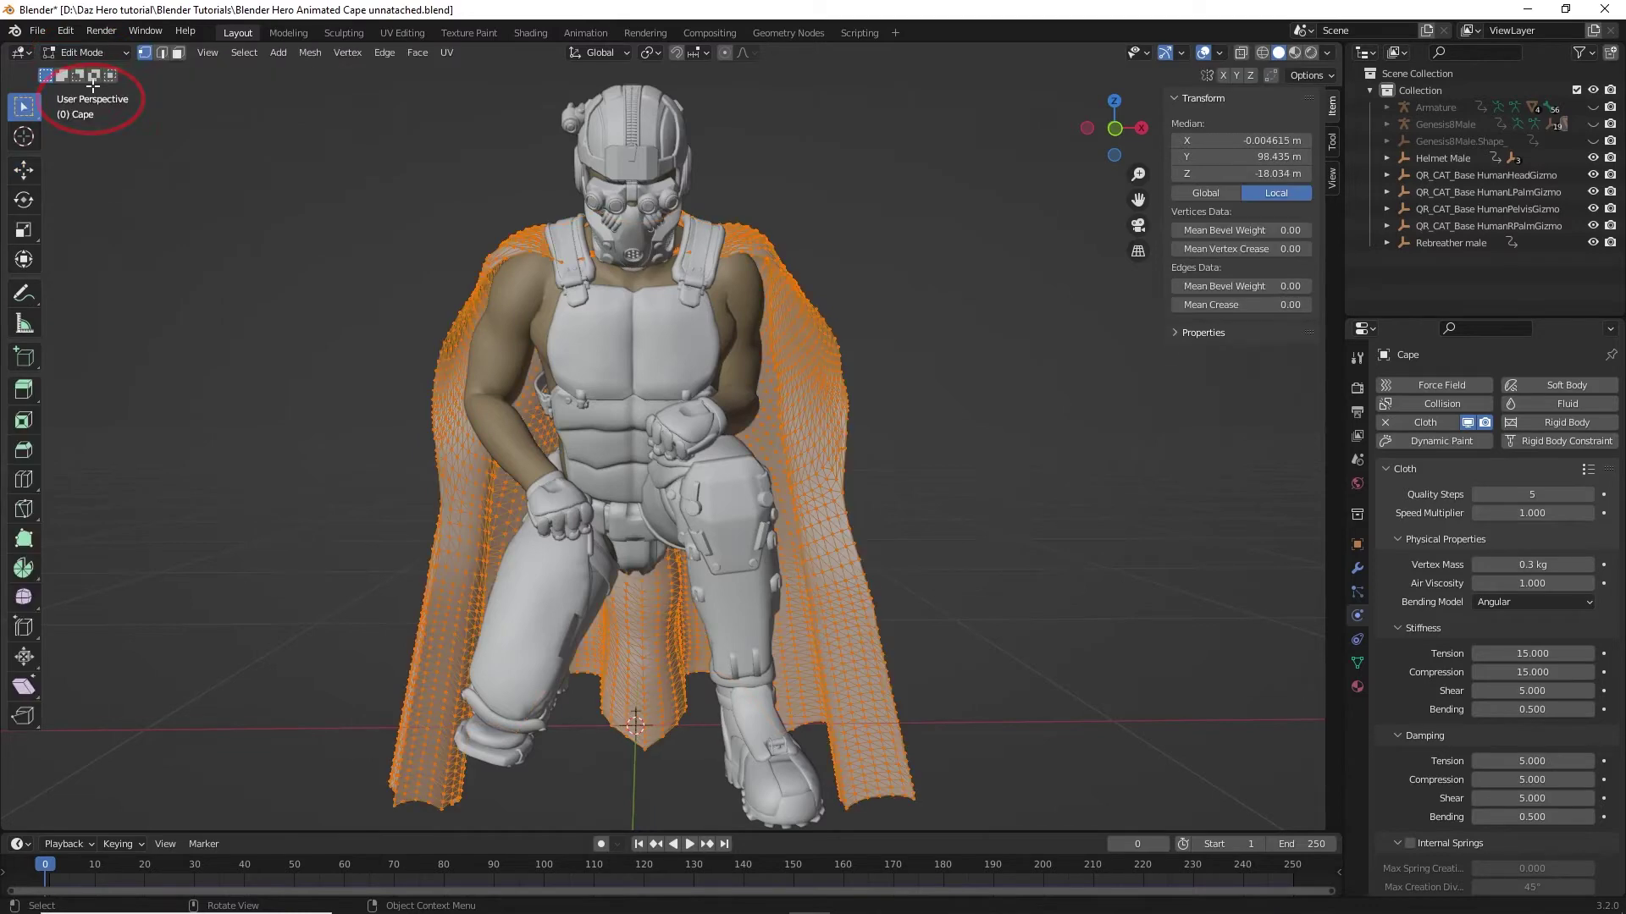
{"action": "scroll", "coordinate": [480, 173], "scroll_direction": "up", "scroll_amount": 3}
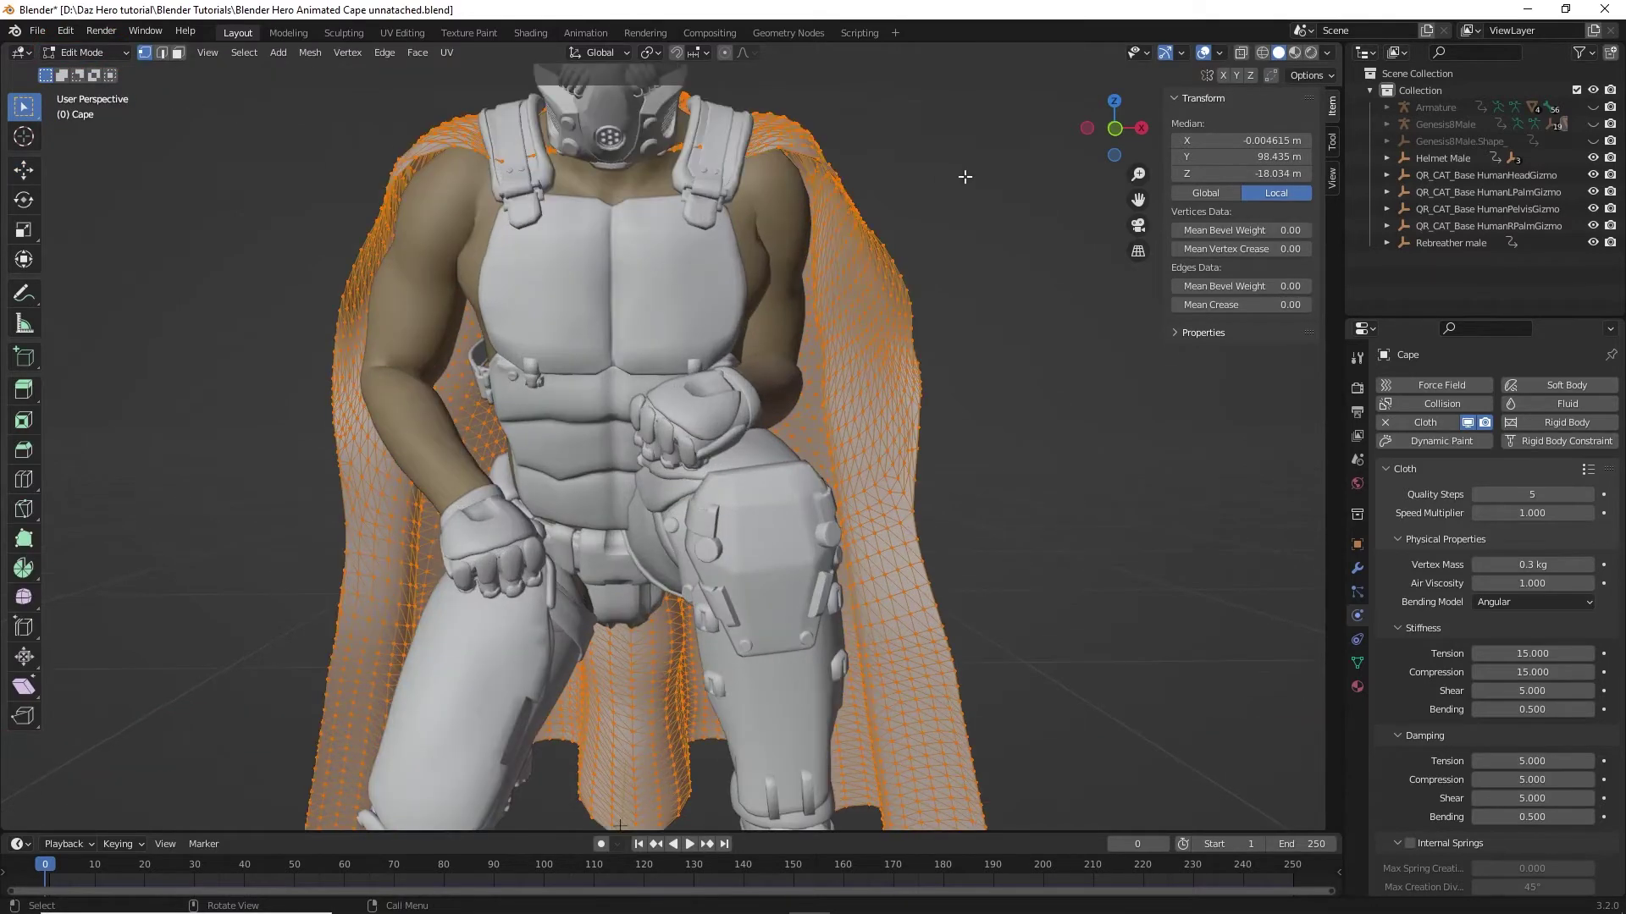
{"action": "scroll", "coordinate": [531, 183], "scroll_direction": "up", "scroll_amount": 4}
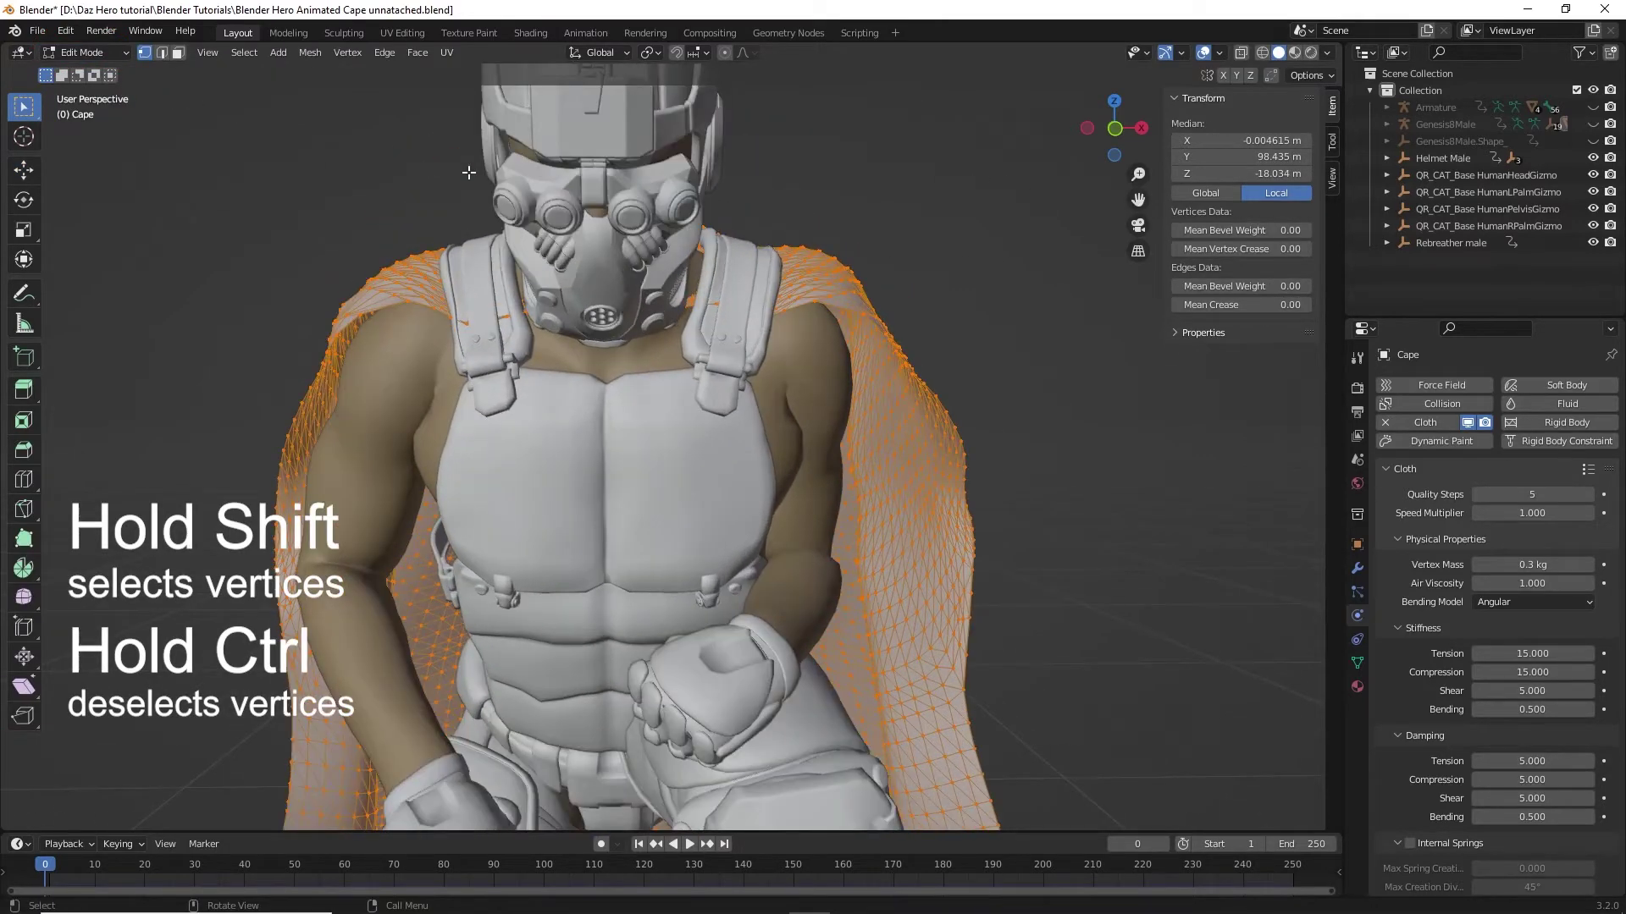
{"action": "left_click", "coordinate": [424, 175]}
{"action": "left_click_drag", "start_coordinate": [419, 200], "coordinate": [499, 260]}
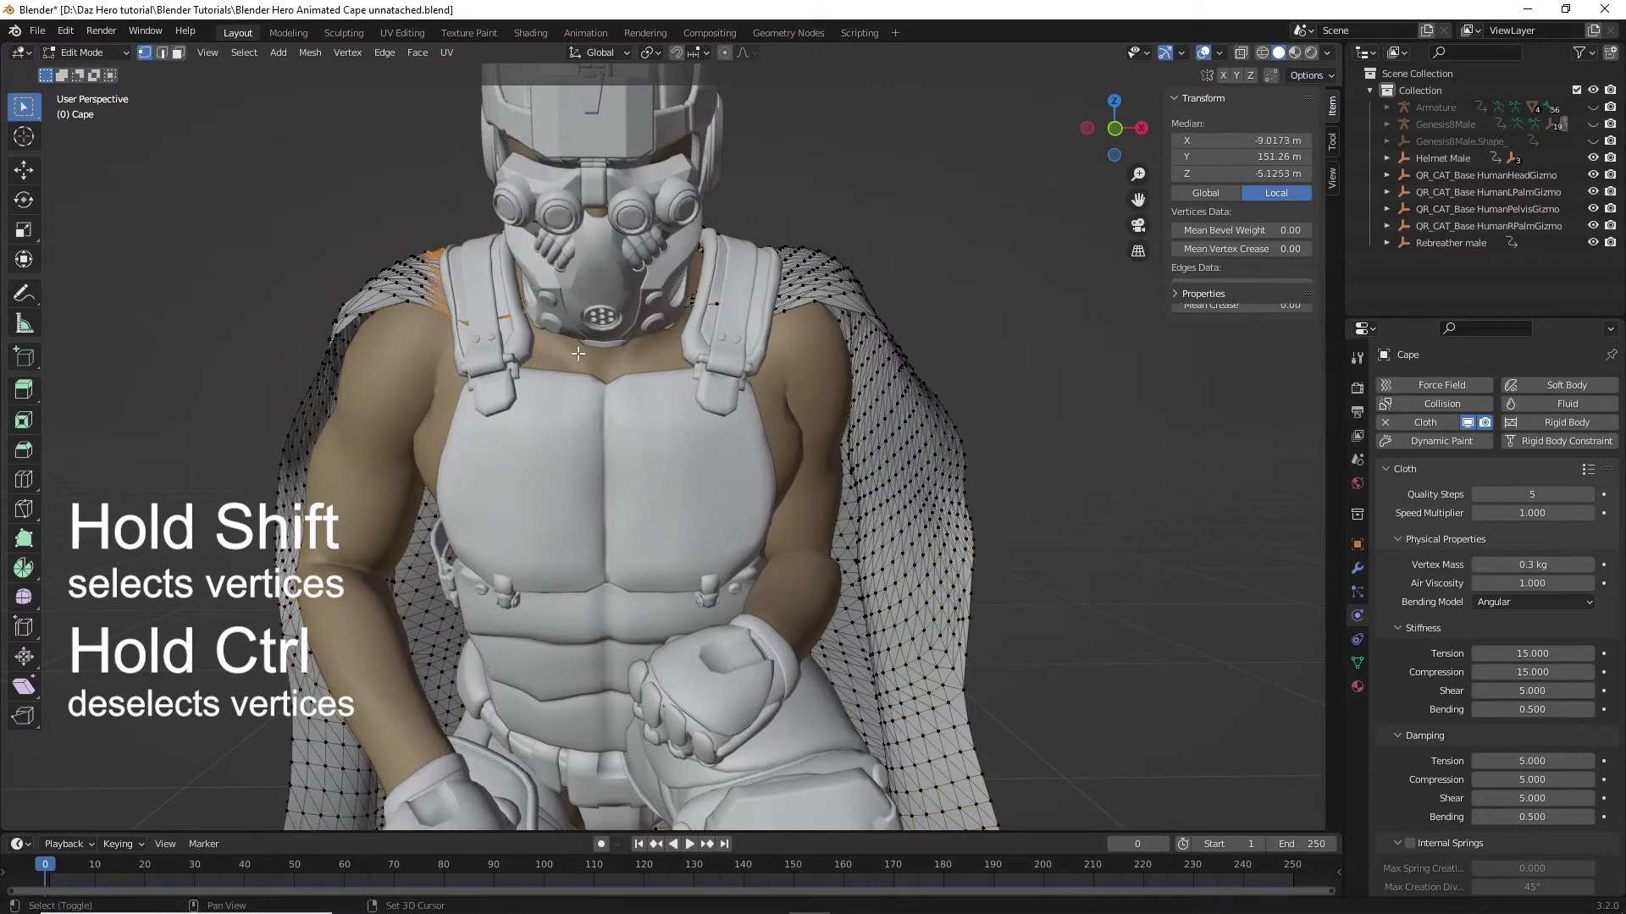
{"action": "left_click_drag", "start_coordinate": [691, 174], "coordinate": [720, 235], "text": "shift"}
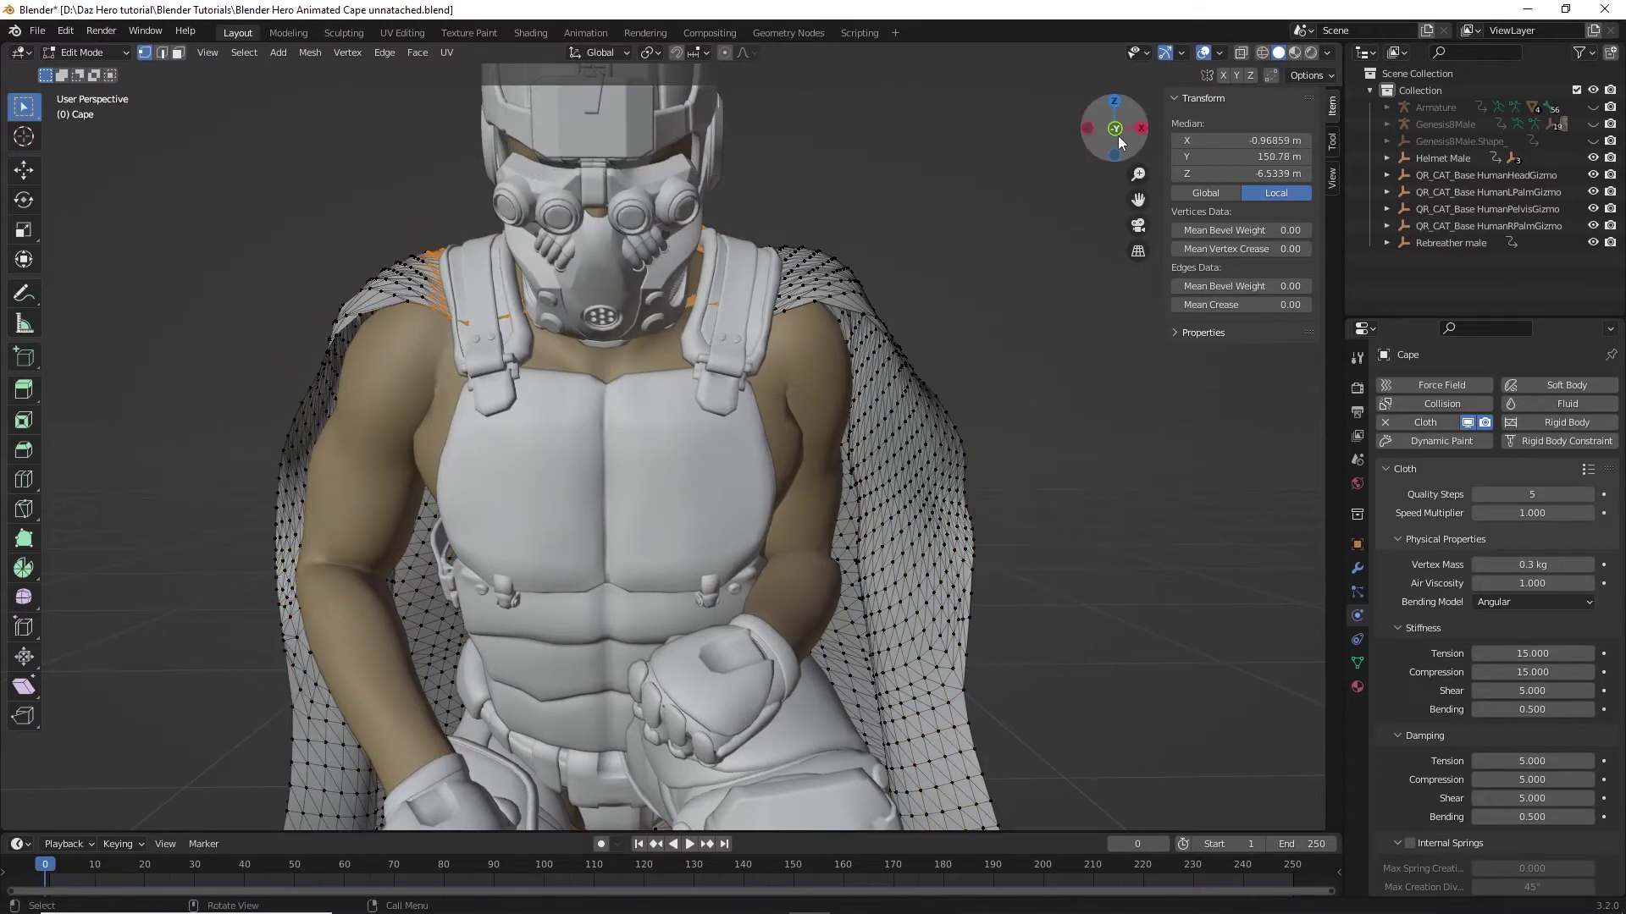
{"action": "left_click_drag", "start_coordinate": [1114, 128], "coordinate": [1111, 137]}
Step: From behind, add the cape's neck and right-shoulder vertices to the selection
{"action": "left_click_drag", "start_coordinate": [472, 175], "coordinate": [726, 283], "text": "shift"}
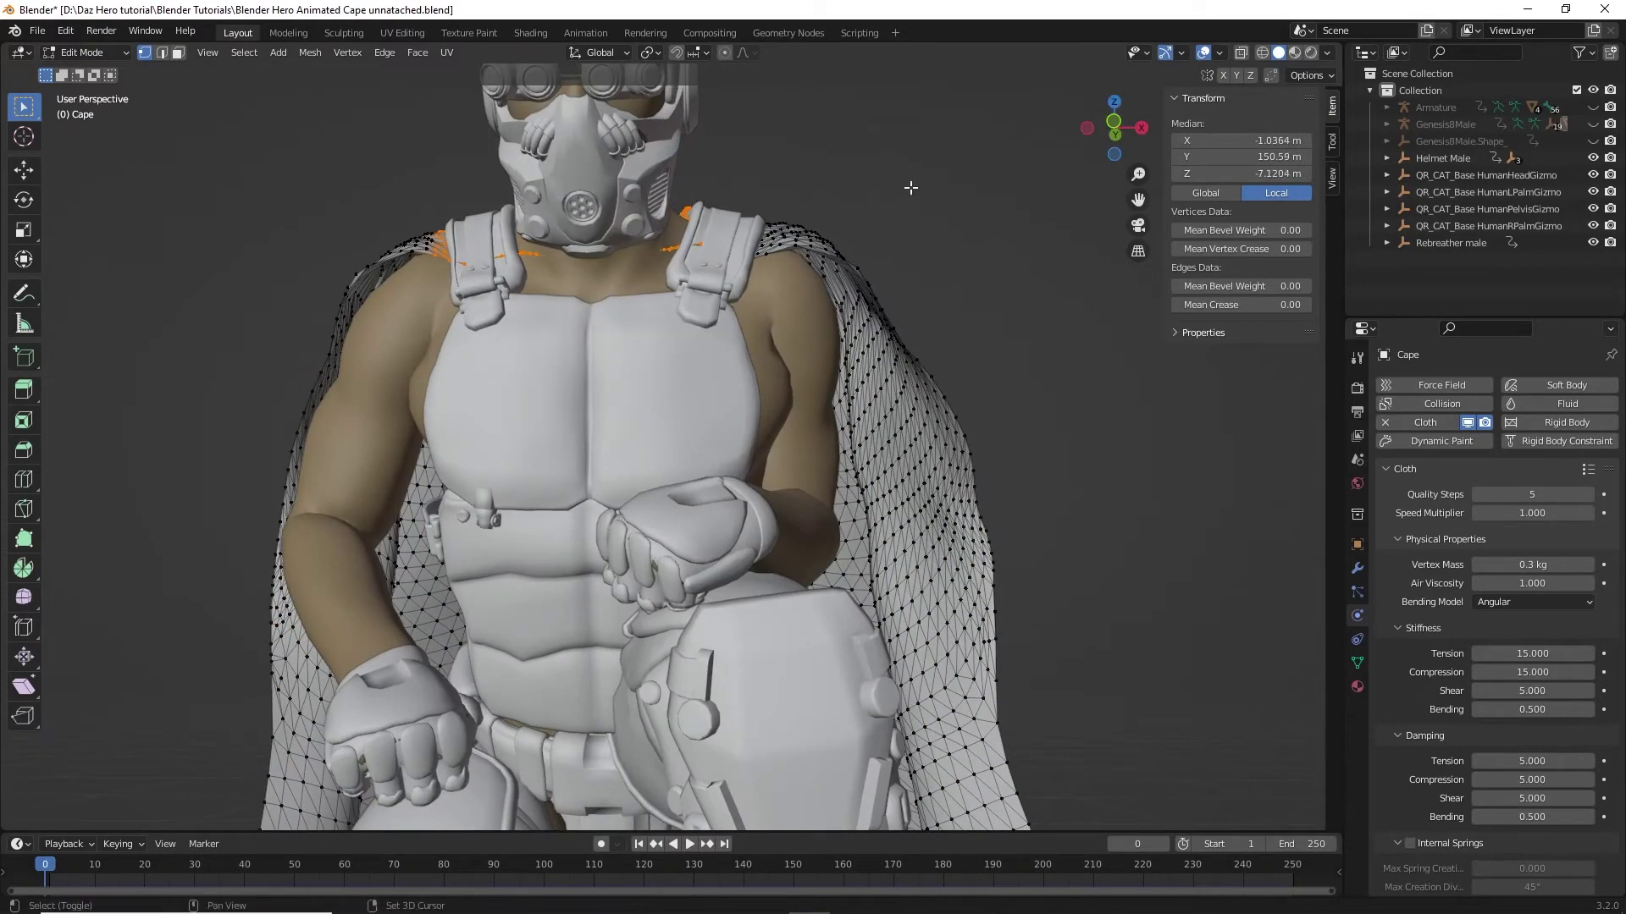
{"action": "middle_click_drag", "start_coordinate": [910, 182], "coordinate": [509, 234]}
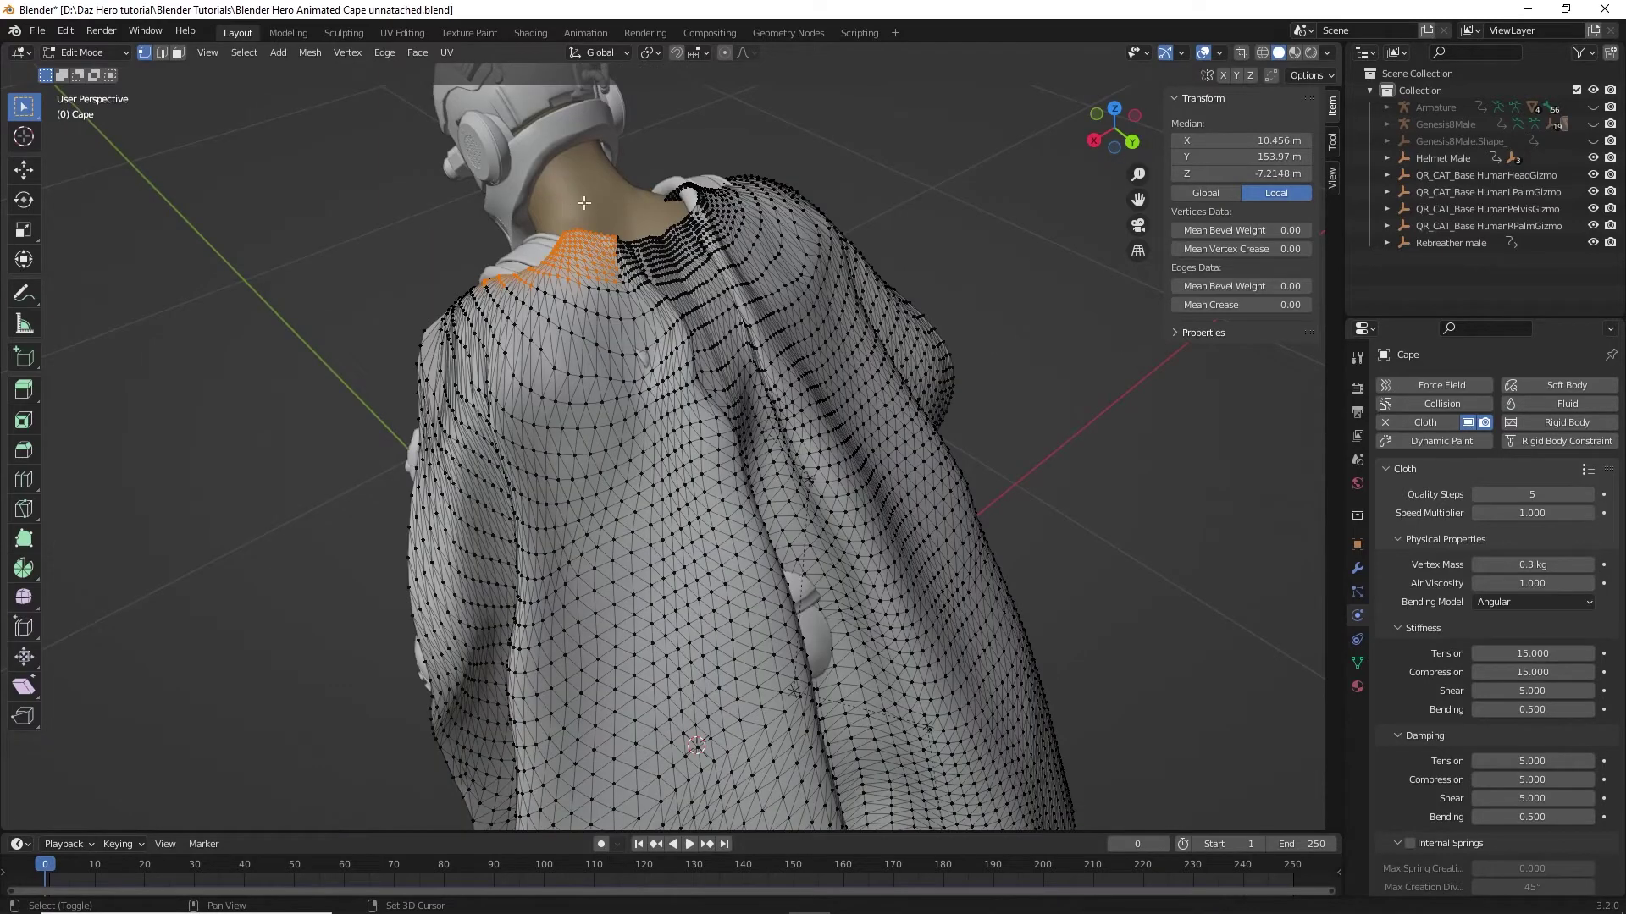
{"action": "left_click_drag", "start_coordinate": [584, 203], "coordinate": [681, 275], "text": "shift"}
{"action": "left_click_drag", "start_coordinate": [651, 155], "coordinate": [738, 241], "text": "shift"}
{"action": "left_click_drag", "start_coordinate": [1115, 131], "coordinate": [1013, 163]}
{"action": "left_click_drag", "start_coordinate": [606, 148], "coordinate": [867, 293], "text": "shift"}
Step: From the front, add remaining neck, right-strap and left-shoulder vertices to the selection
{"action": "left_click_drag", "start_coordinate": [1100, 140], "coordinate": [652, 320]}
{"action": "left_click_drag", "start_coordinate": [490, 189], "coordinate": [747, 340], "text": "shift"}
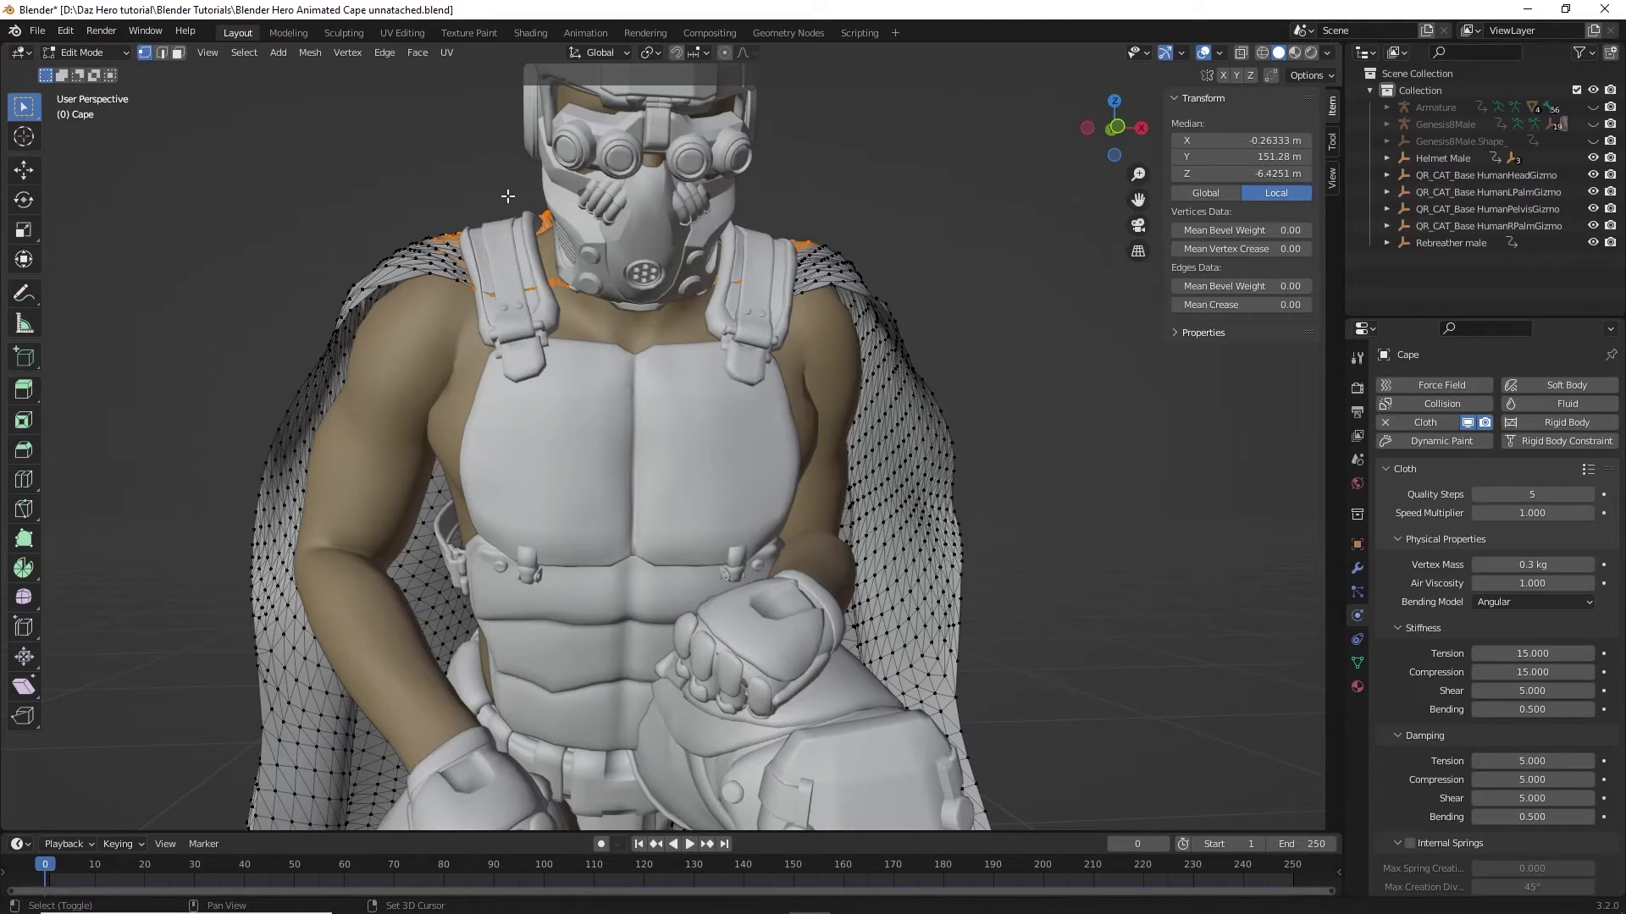
{"action": "left_click_drag", "start_coordinate": [507, 196], "coordinate": [769, 341], "text": "shift"}
{"action": "left_click_drag", "start_coordinate": [769, 206], "coordinate": [829, 314], "text": "shift"}
{"action": "left_click_drag", "start_coordinate": [446, 181], "coordinate": [520, 288], "text": "shift"}
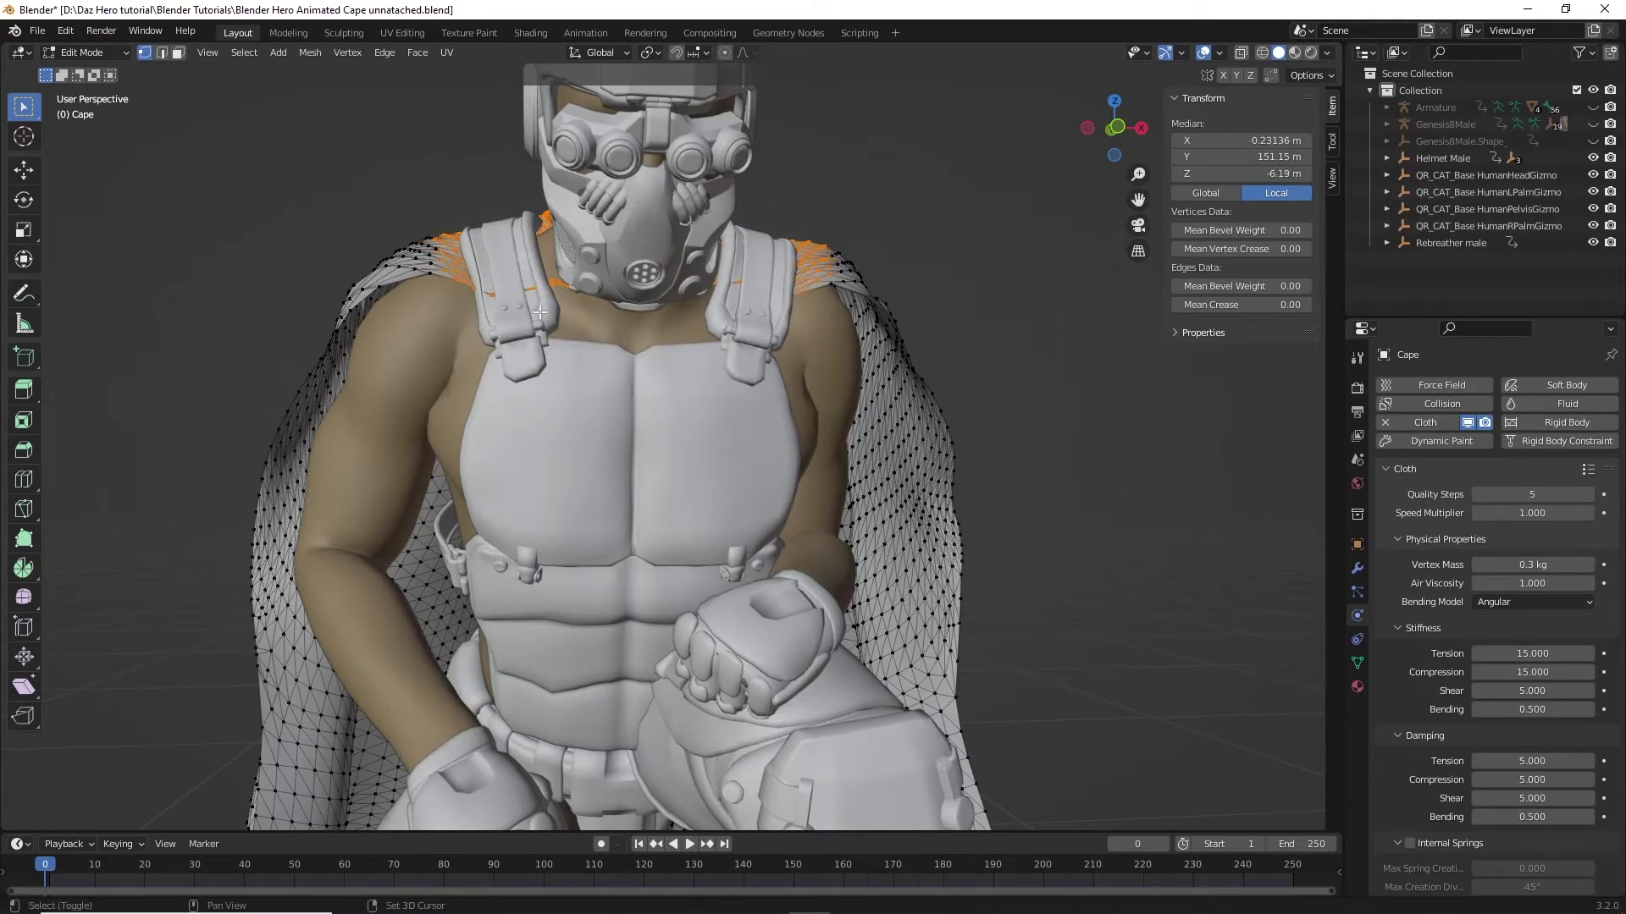
{"action": "left_click_drag", "start_coordinate": [537, 189], "coordinate": [766, 334], "text": "shift"}
{"action": "left_click_drag", "start_coordinate": [1115, 127], "coordinate": [691, 200]}
{"action": "left_click_drag", "start_coordinate": [719, 254], "coordinate": [796, 343], "text": "shift"}
{"action": "left_click_drag", "start_coordinate": [1104, 153], "coordinate": [1271, 174]}
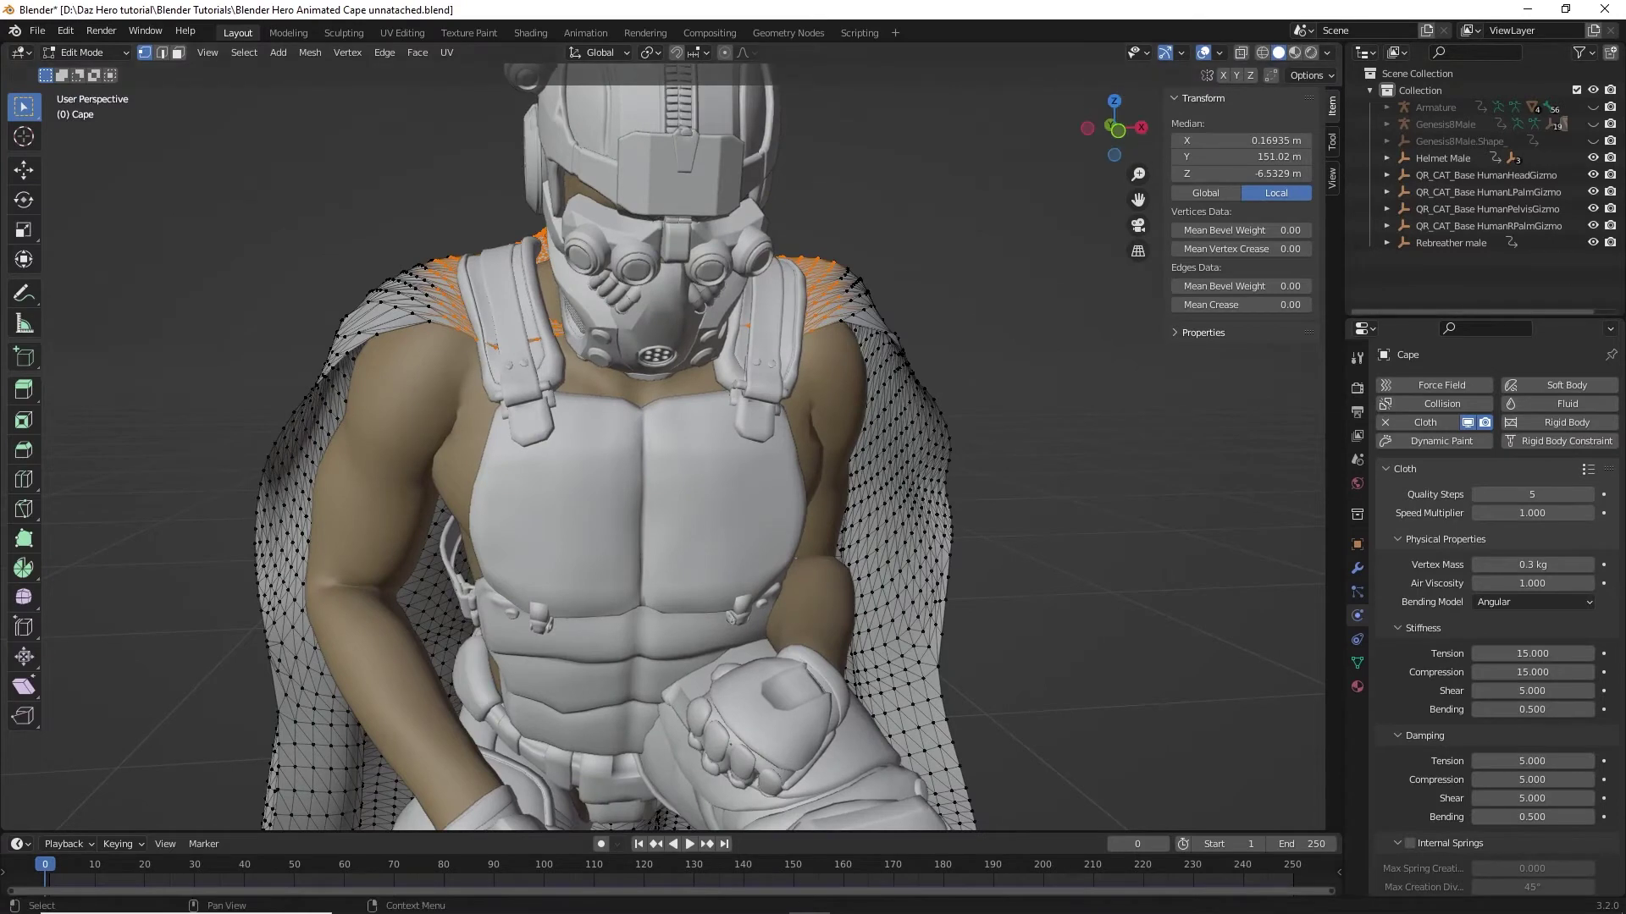
Step: Add a vertex group named 'Cape Pin' to the cape mesh
{"action": "left_click", "coordinate": [1357, 663]}
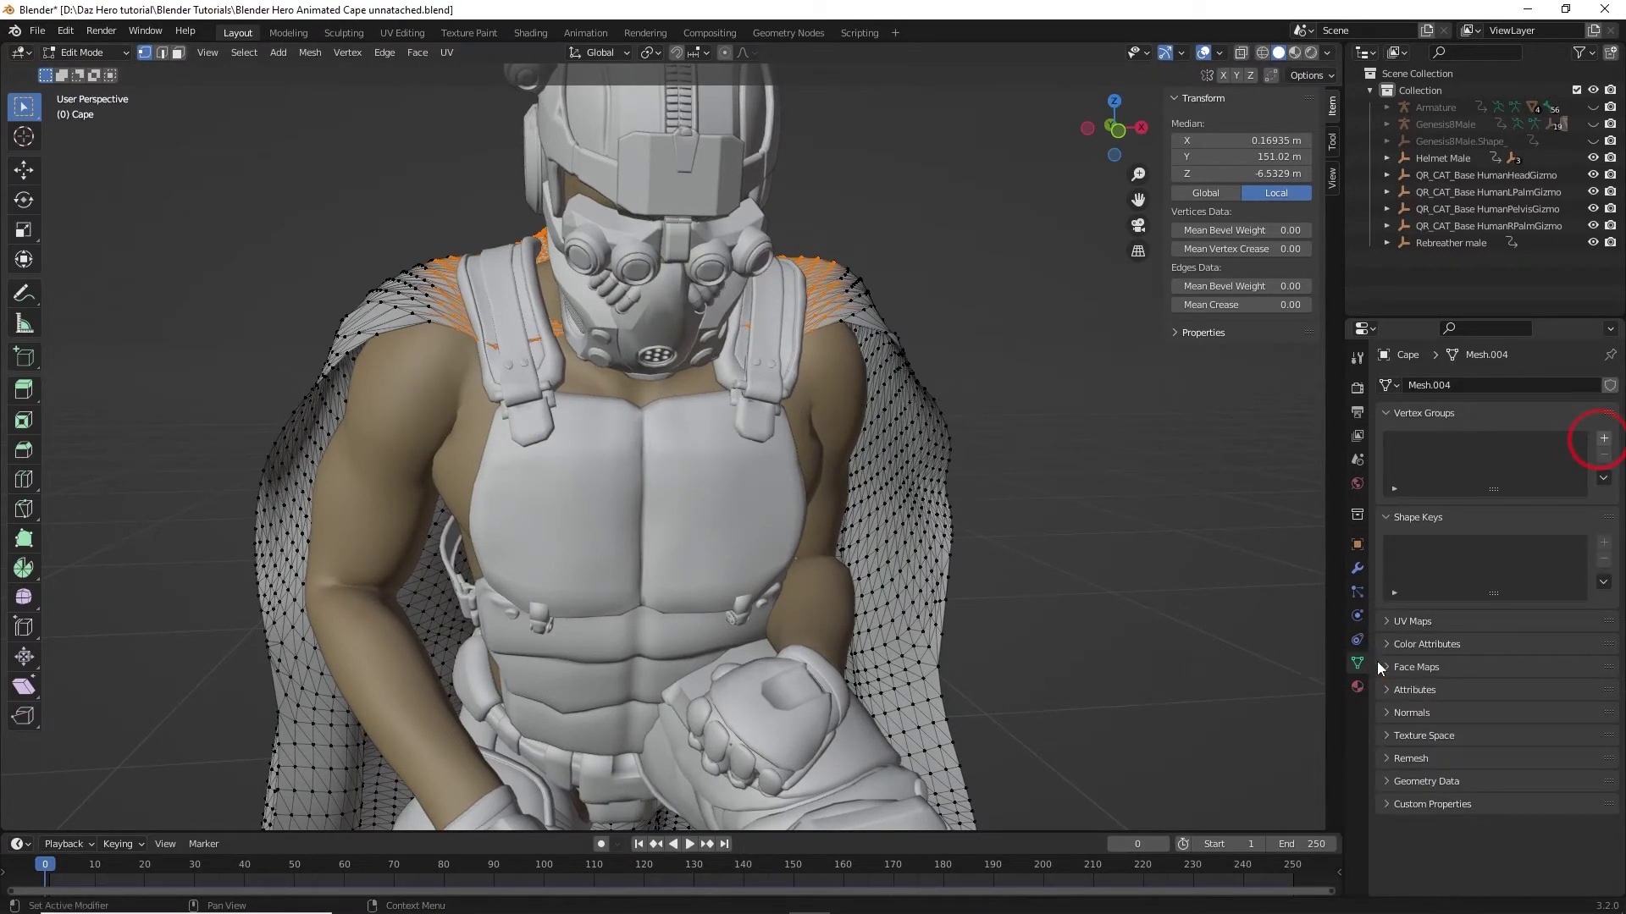
{"action": "left_click", "coordinate": [1604, 440]}
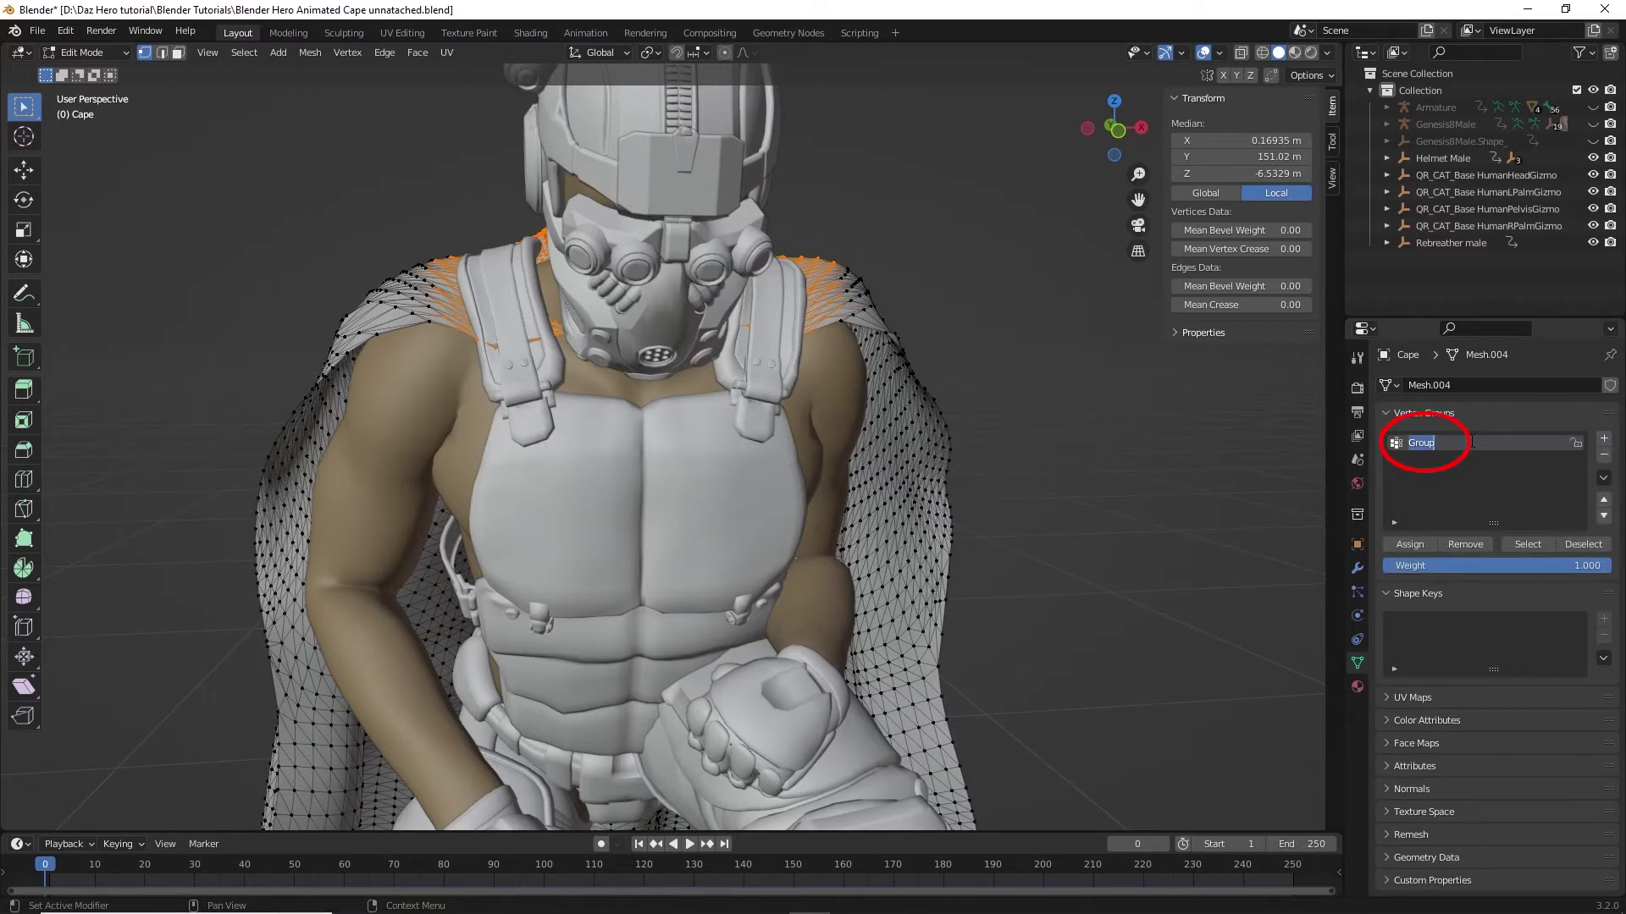
{"action": "type", "text": "Cape Pin"}
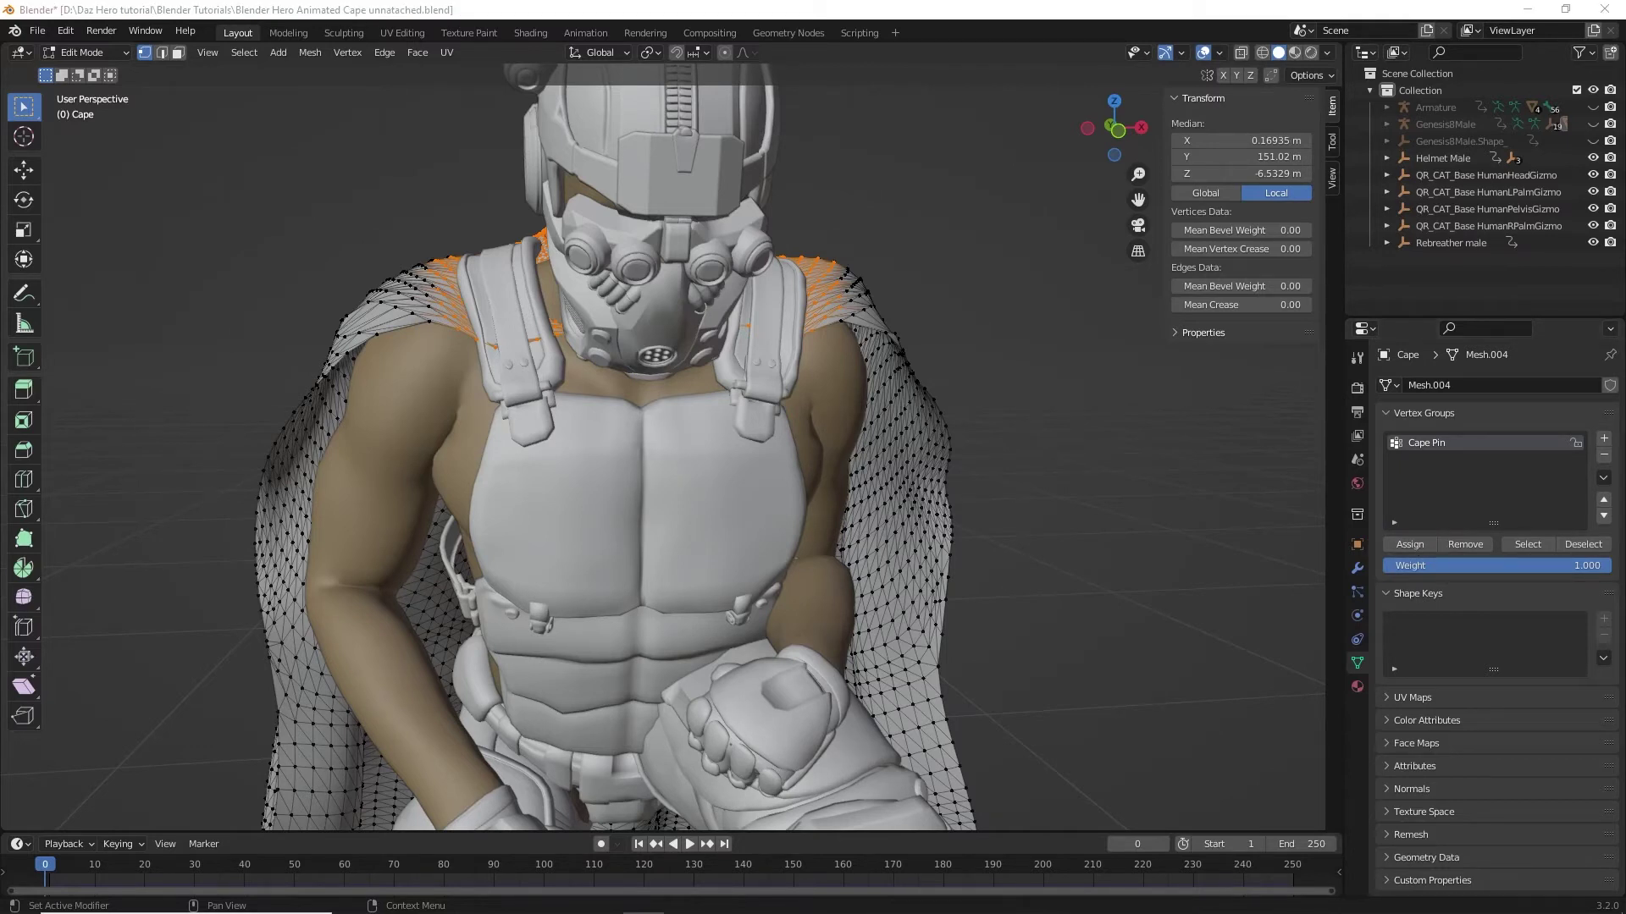
{"action": "left_click", "coordinate": [105, 51]}
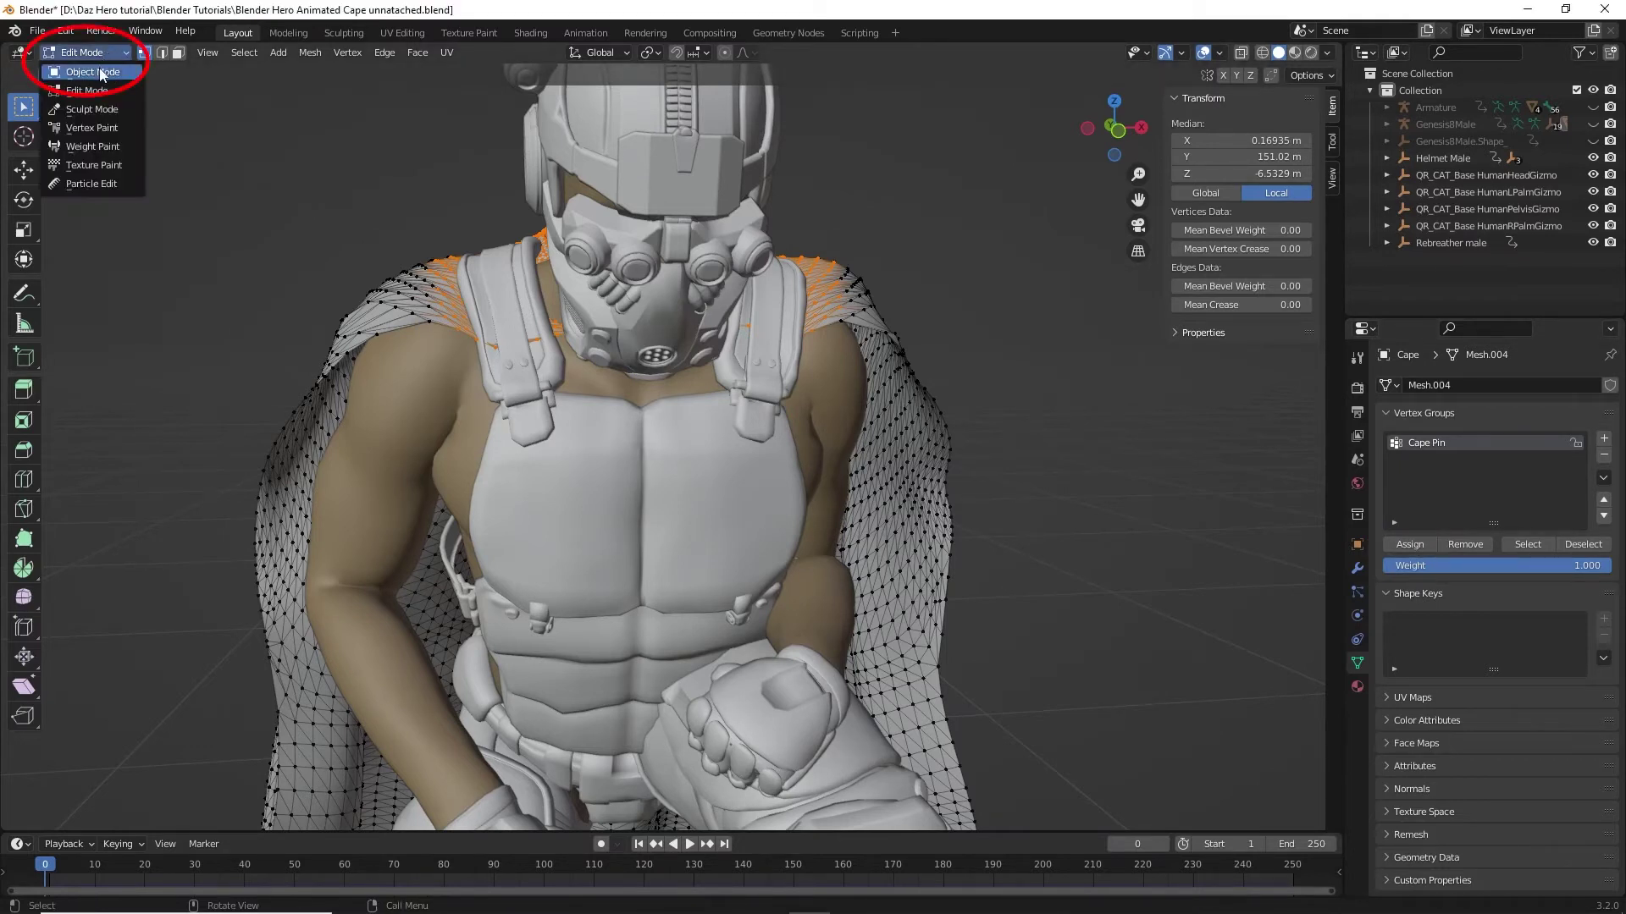
Step: Return to Object Mode and bring up the cape's Cloth Shape physics settings
{"action": "left_click", "coordinate": [93, 72]}
{"action": "middle_click_drag", "start_coordinate": [967, 325], "coordinate": [1044, 420]}
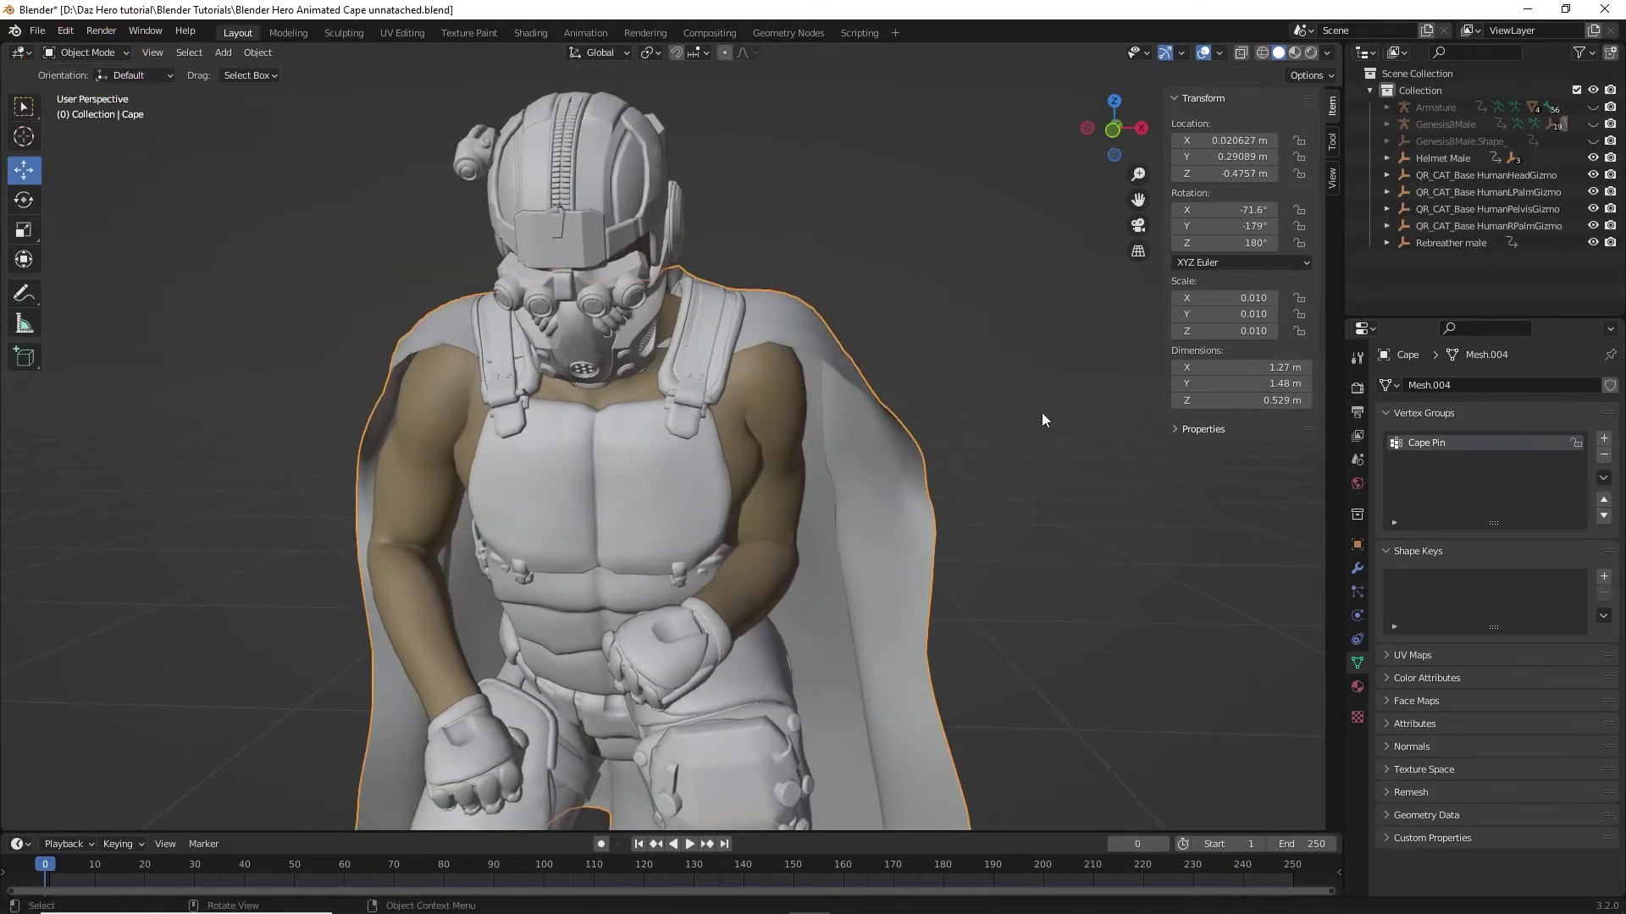
{"action": "left_click", "coordinate": [1359, 619]}
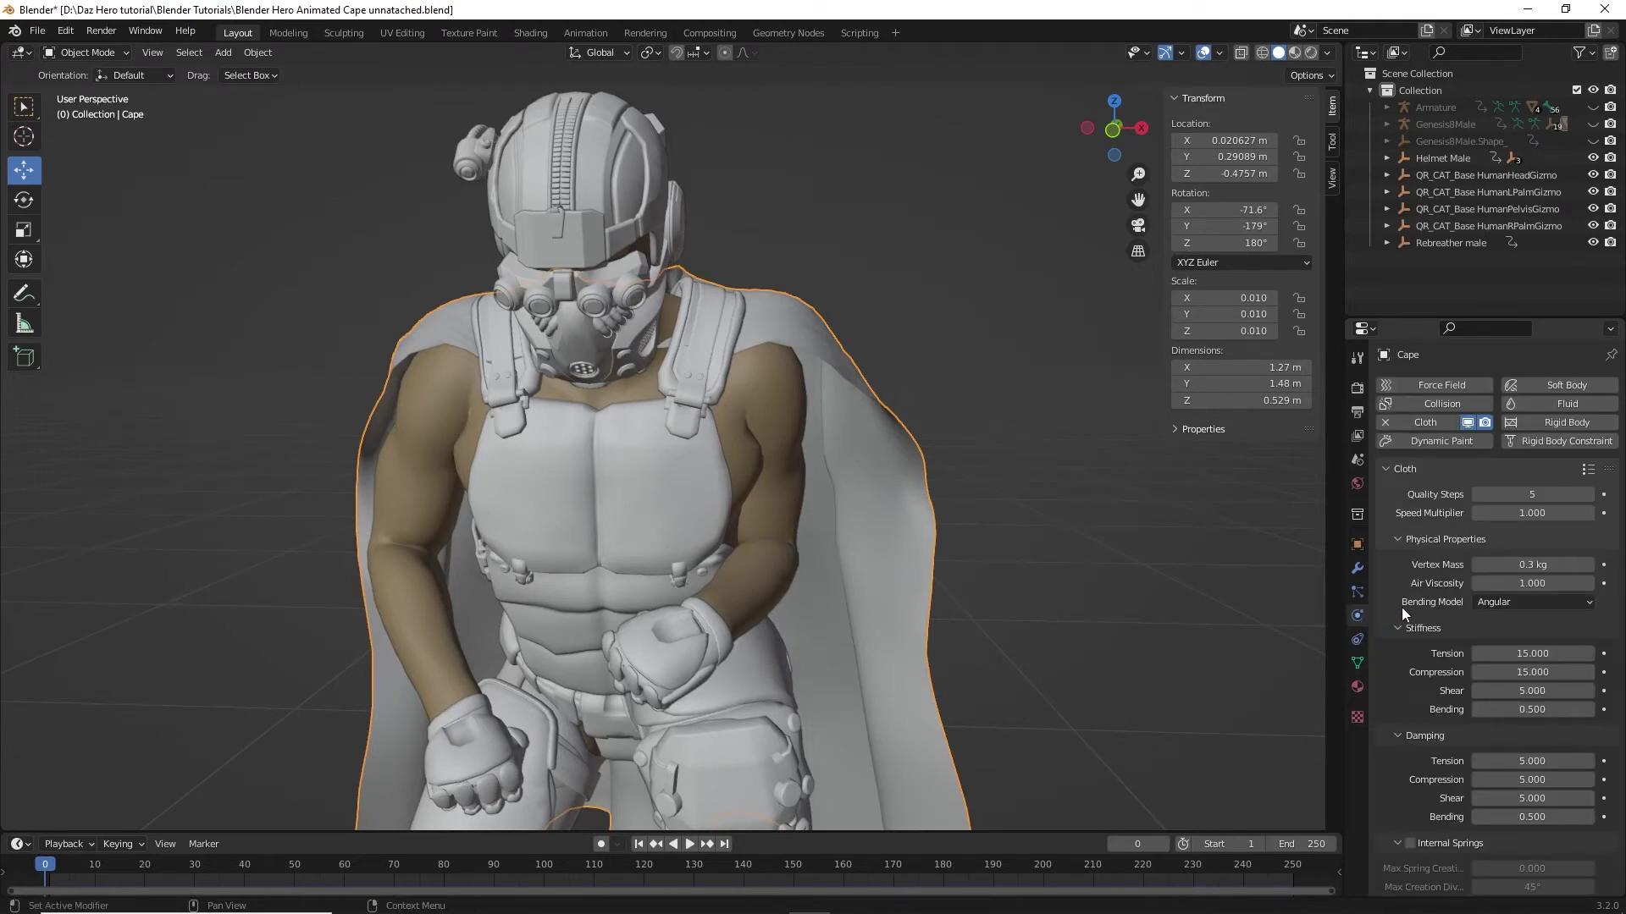
{"action": "scroll", "coordinate": [1404, 606], "scroll_direction": "down", "scroll_amount": 8}
{"action": "scroll", "coordinate": [1404, 606], "scroll_direction": "down", "scroll_amount": 2}
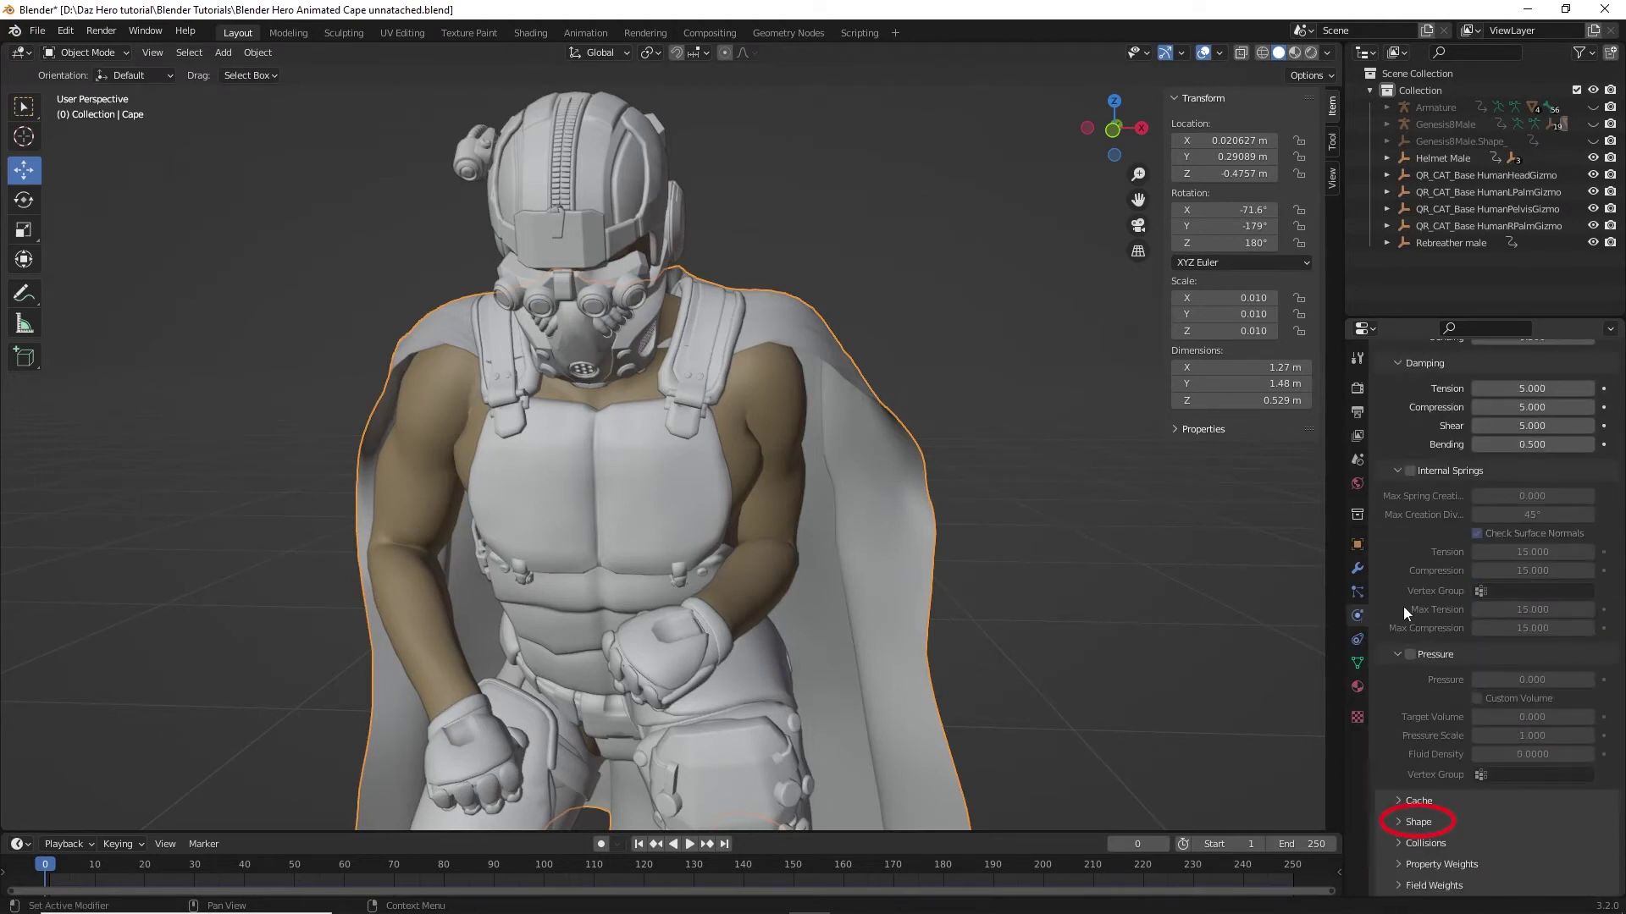
{"action": "left_click", "coordinate": [1403, 821]}
{"action": "scroll", "coordinate": [1405, 838], "scroll_direction": "down", "scroll_amount": 4}
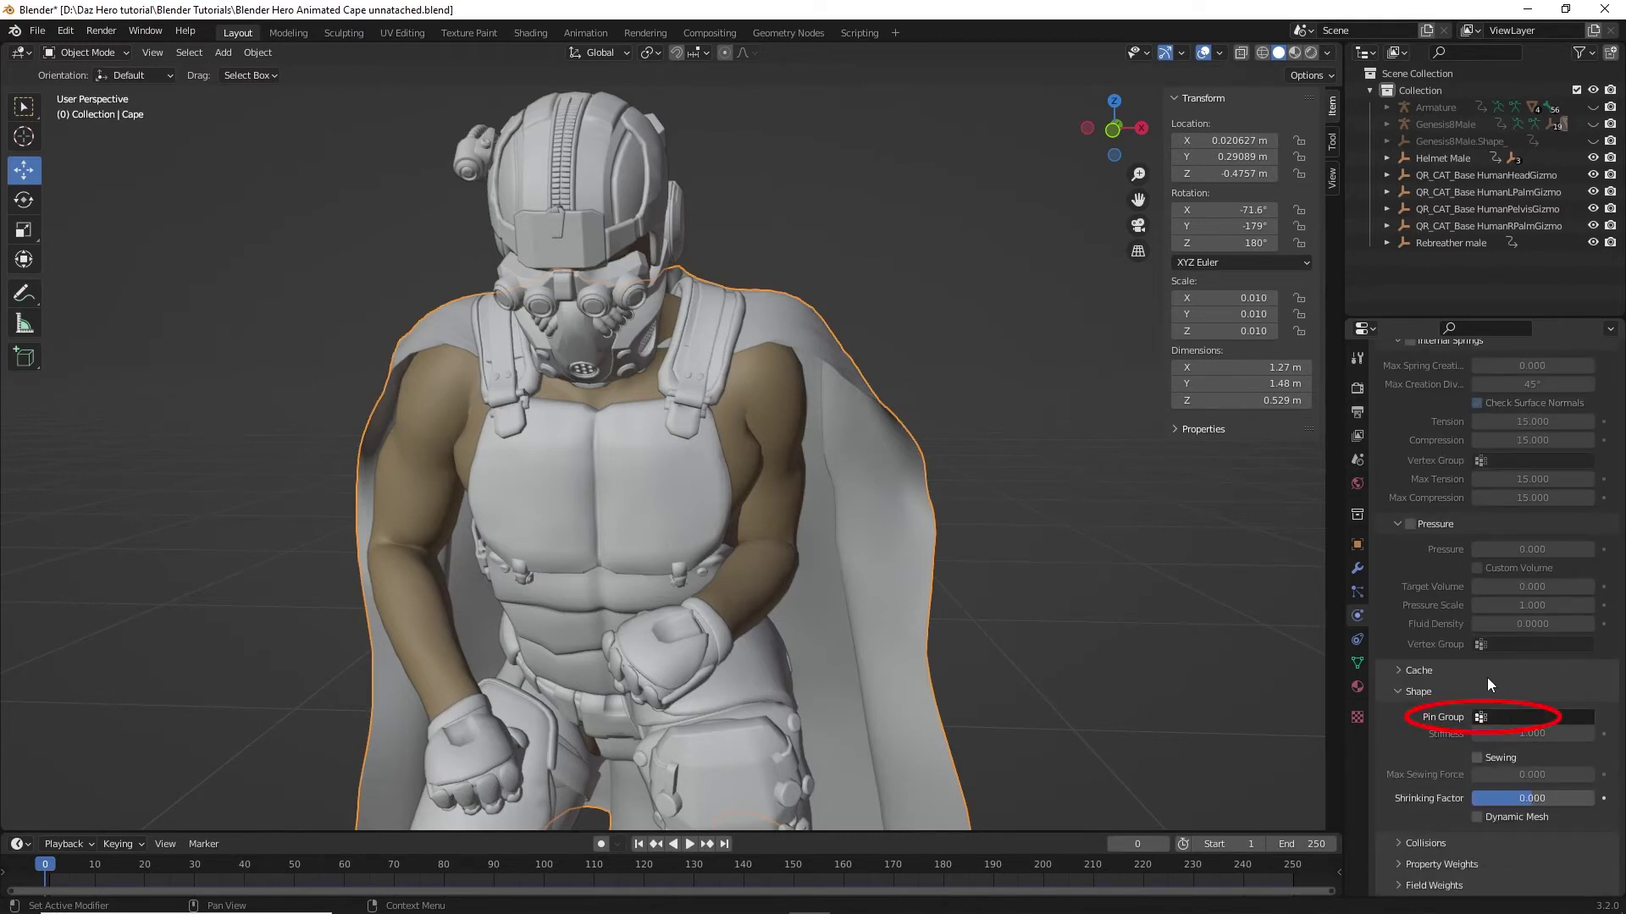
Step: Pin the cloth to the Cape Pin group with stiffness 0.5, then select the hero's body
{"action": "left_click", "coordinate": [1491, 716]}
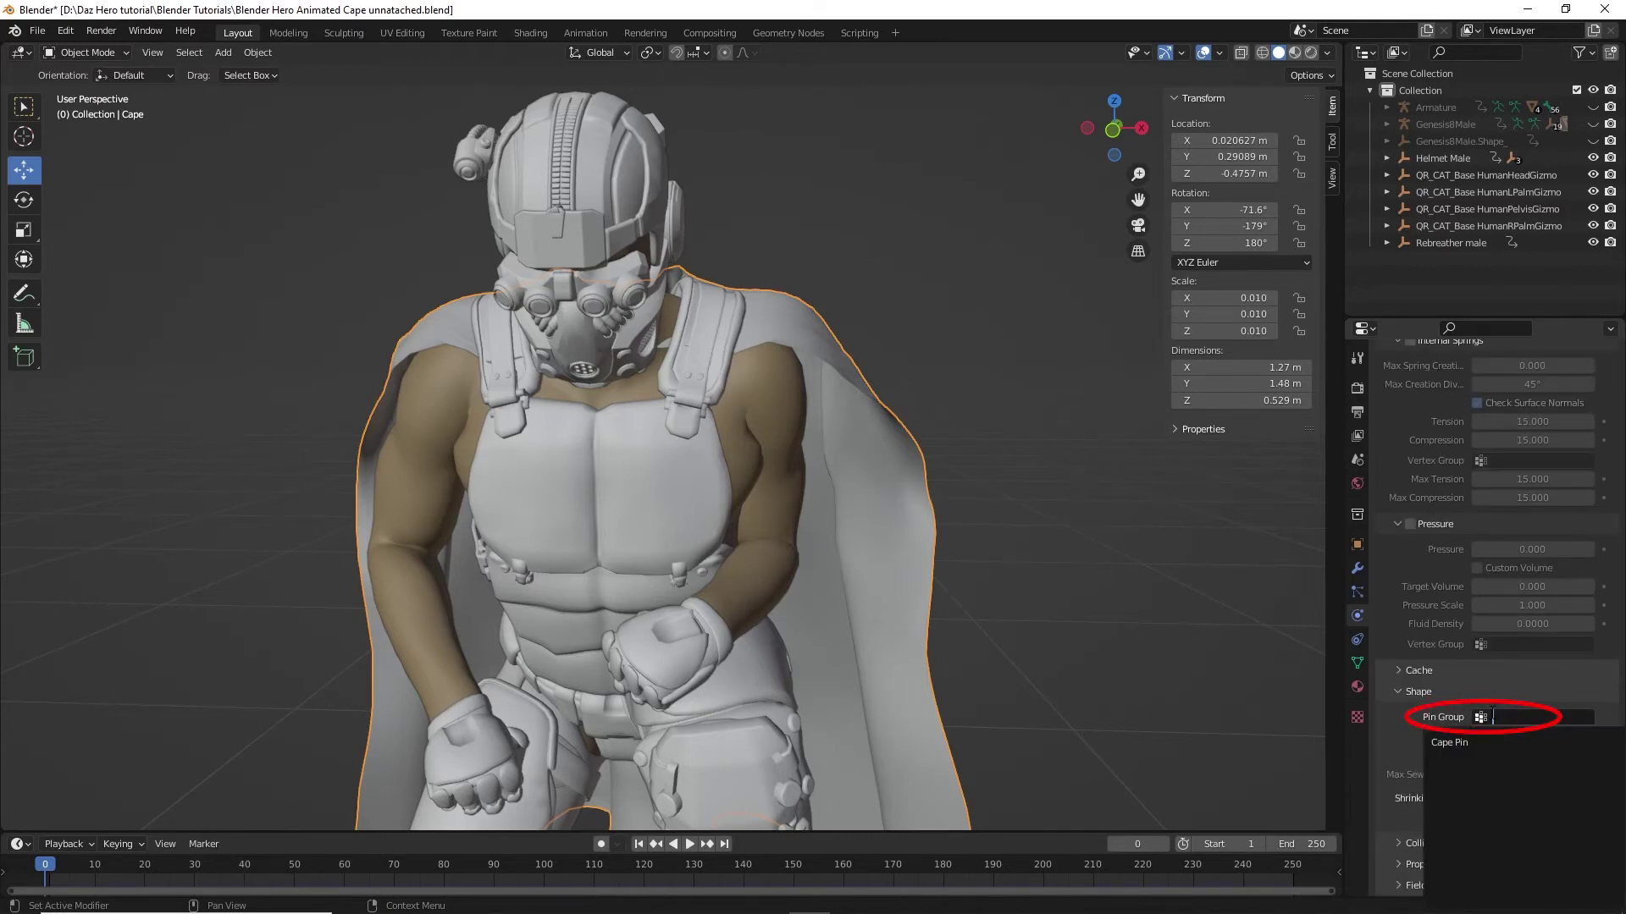
{"action": "left_click", "coordinate": [1474, 741]}
{"action": "left_click", "coordinate": [1522, 735]}
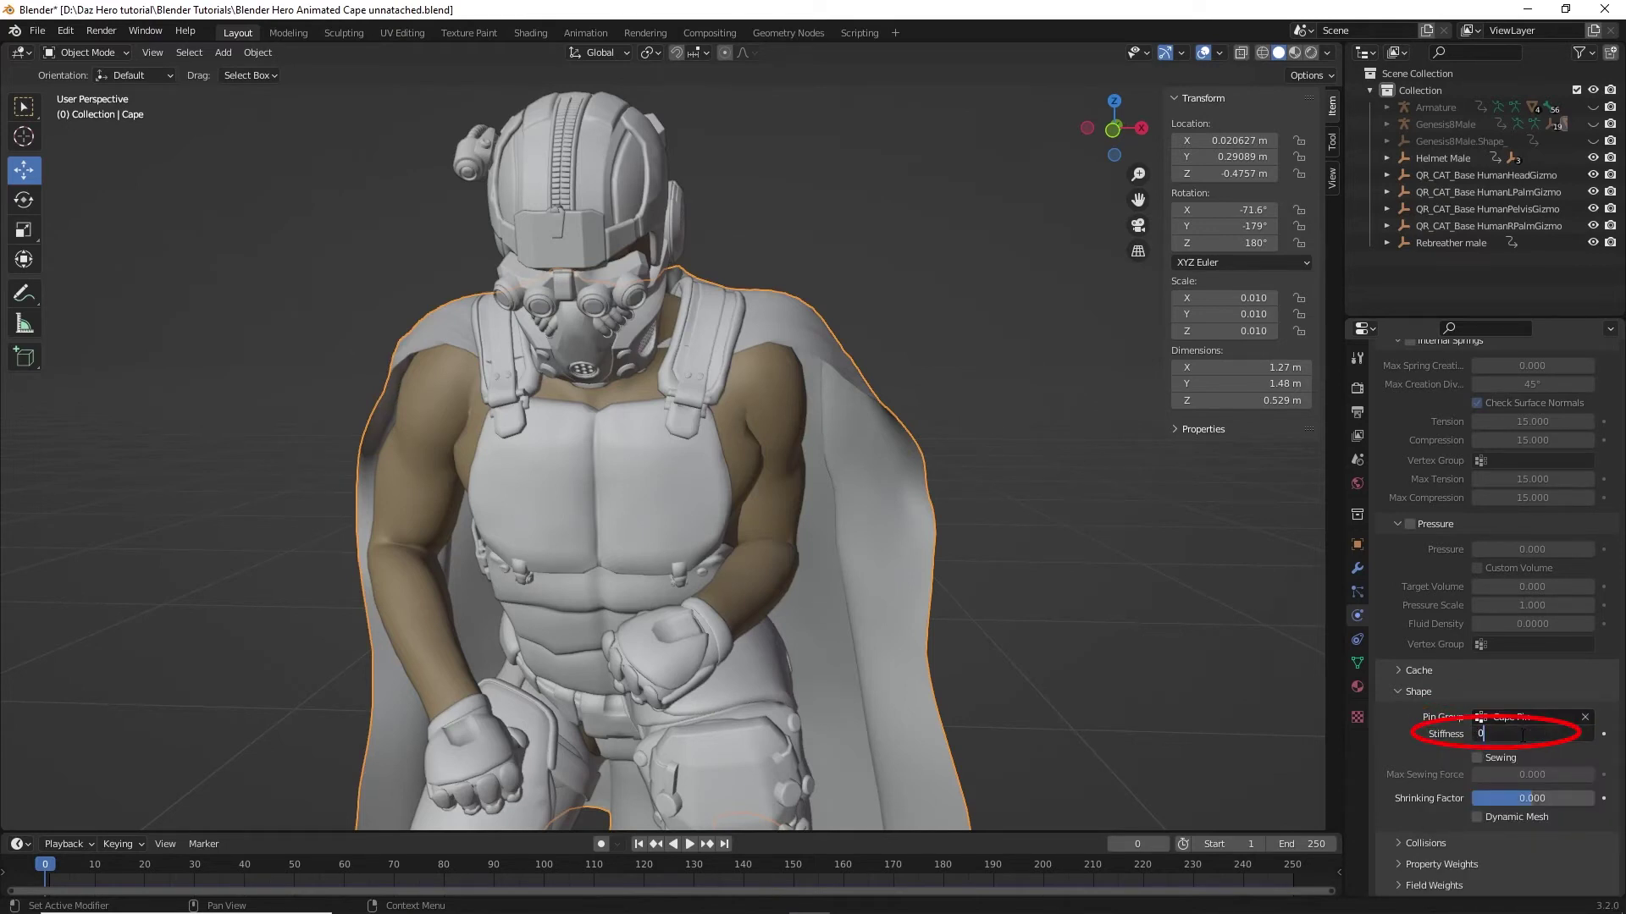
{"action": "key", "text": "Return"}
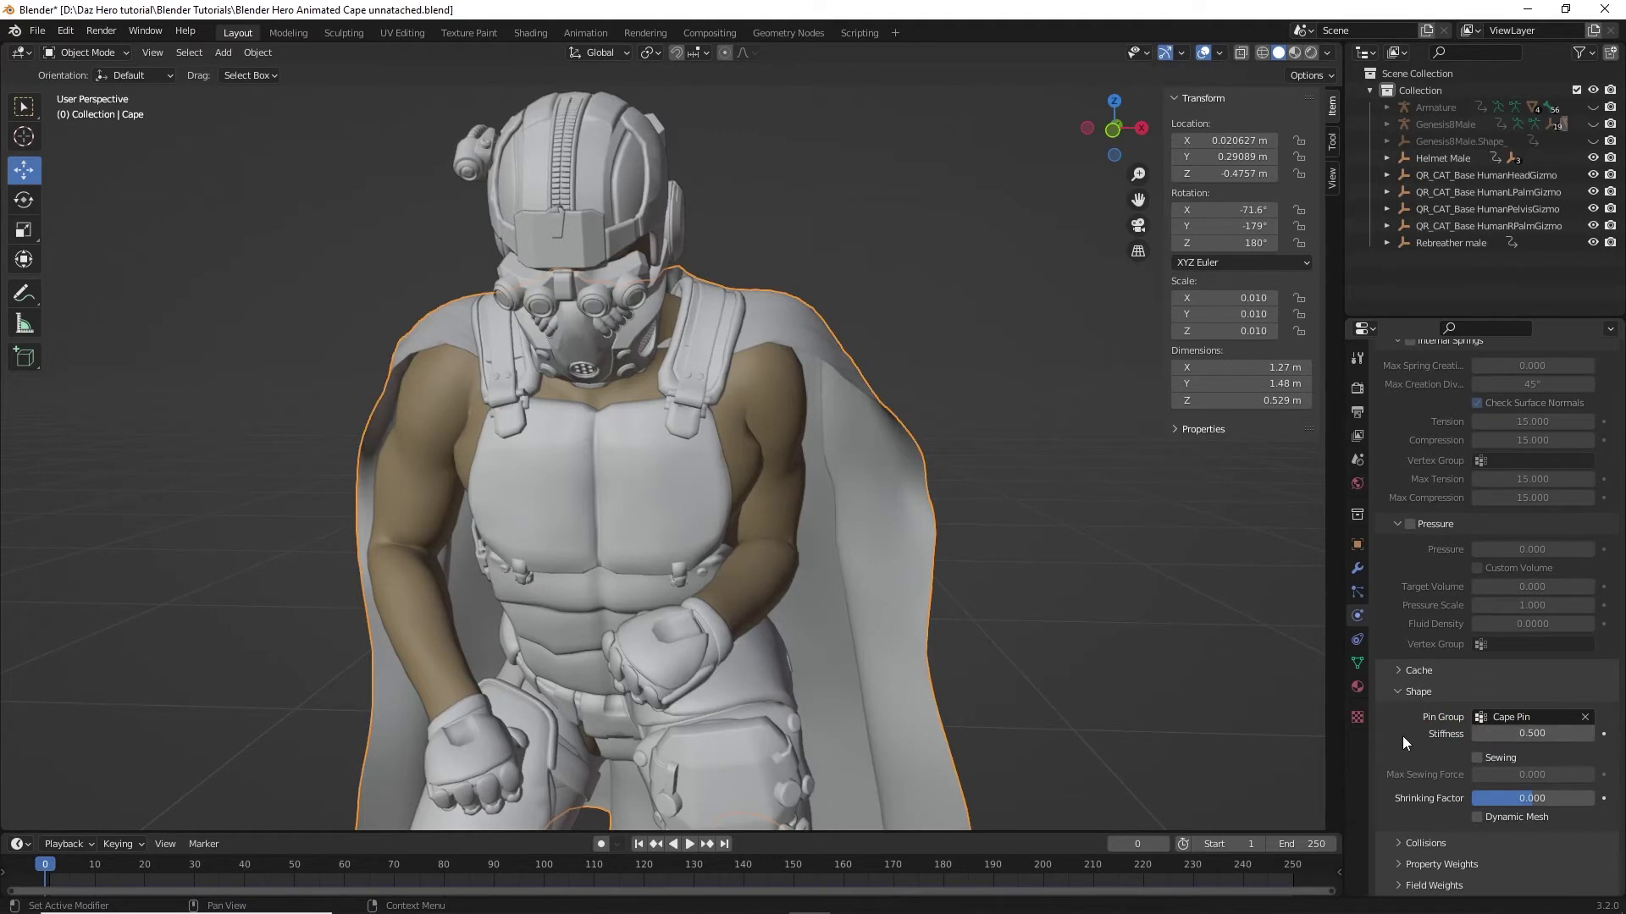
{"action": "left_click", "coordinate": [773, 417]}
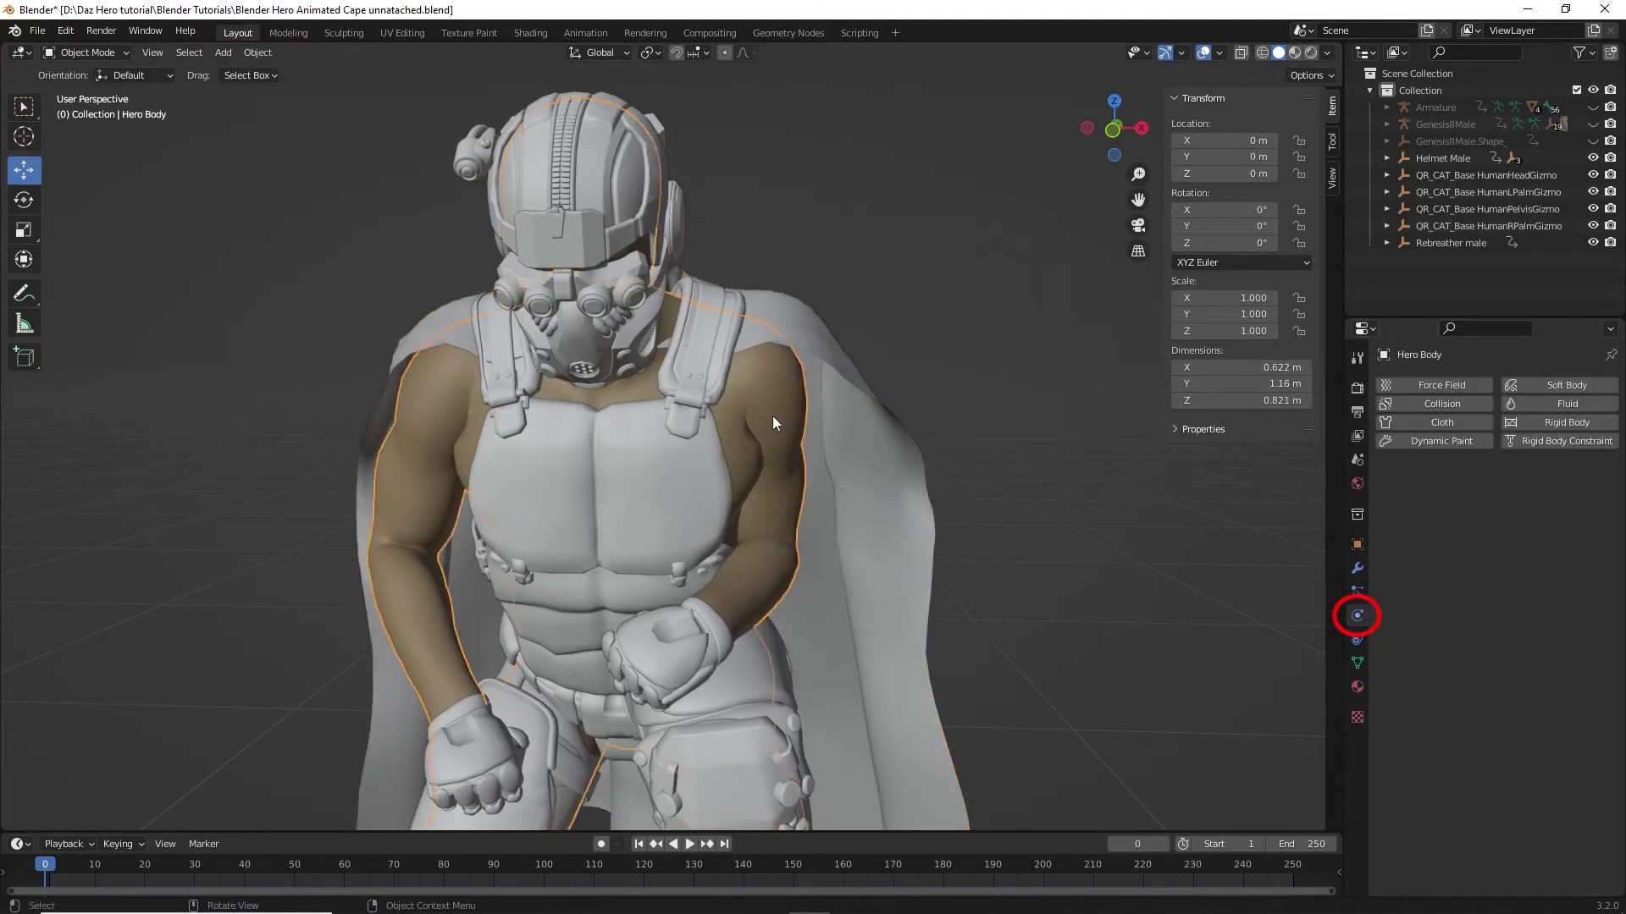
Step: Add Collision physics to the hero's body and play the animation to watch the cape drape
{"action": "left_click", "coordinate": [1478, 404]}
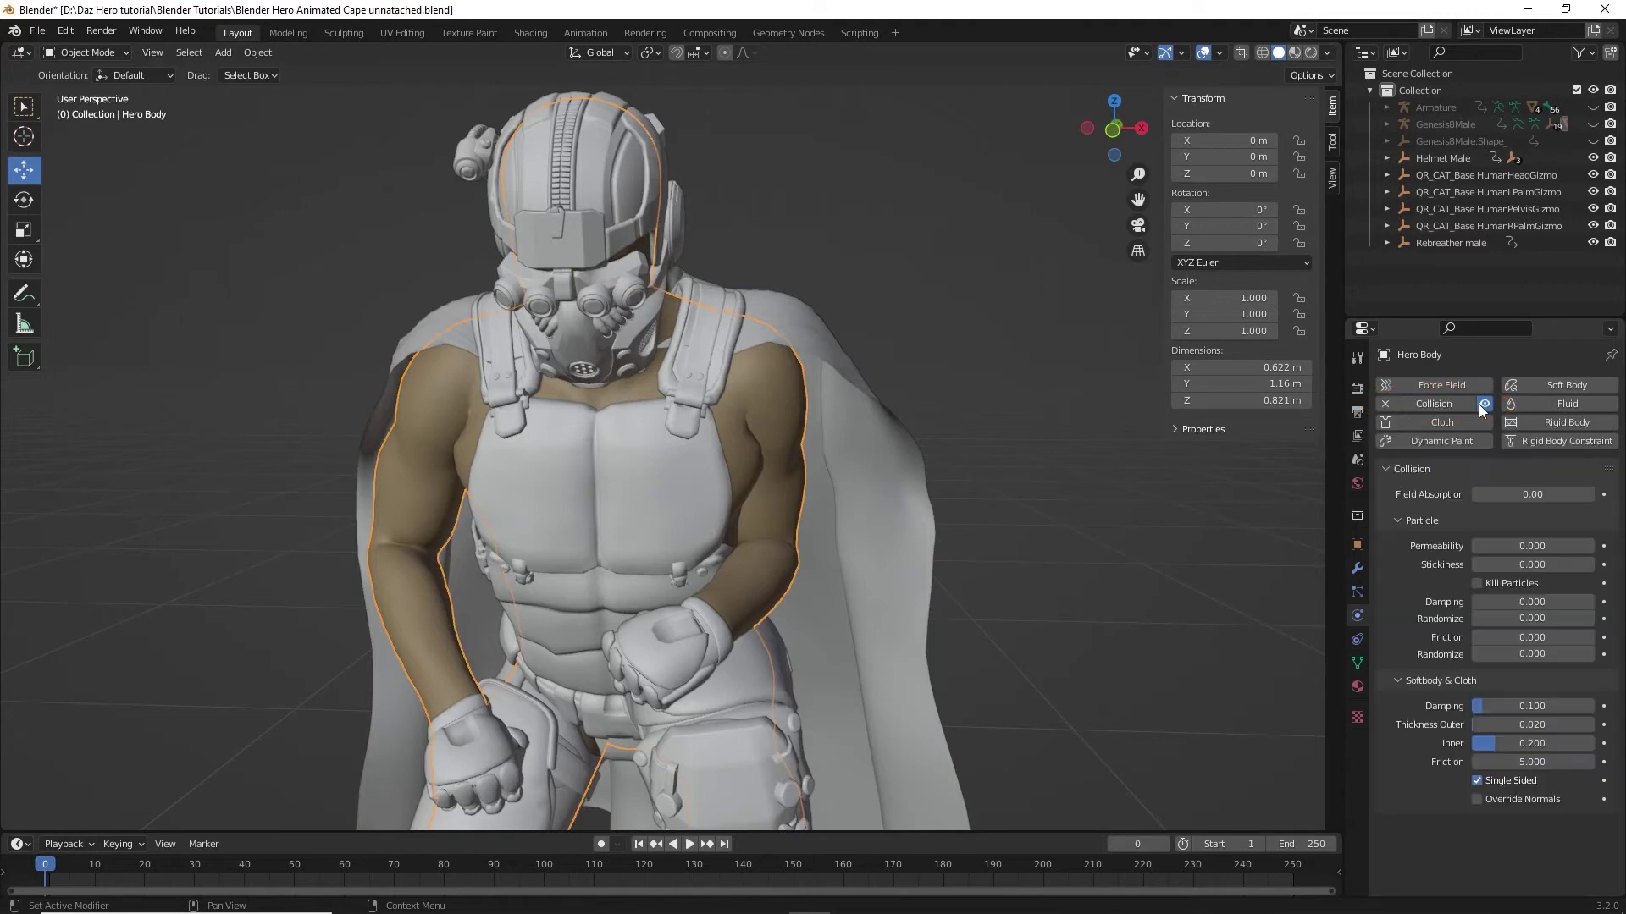
{"action": "left_click", "coordinate": [693, 845]}
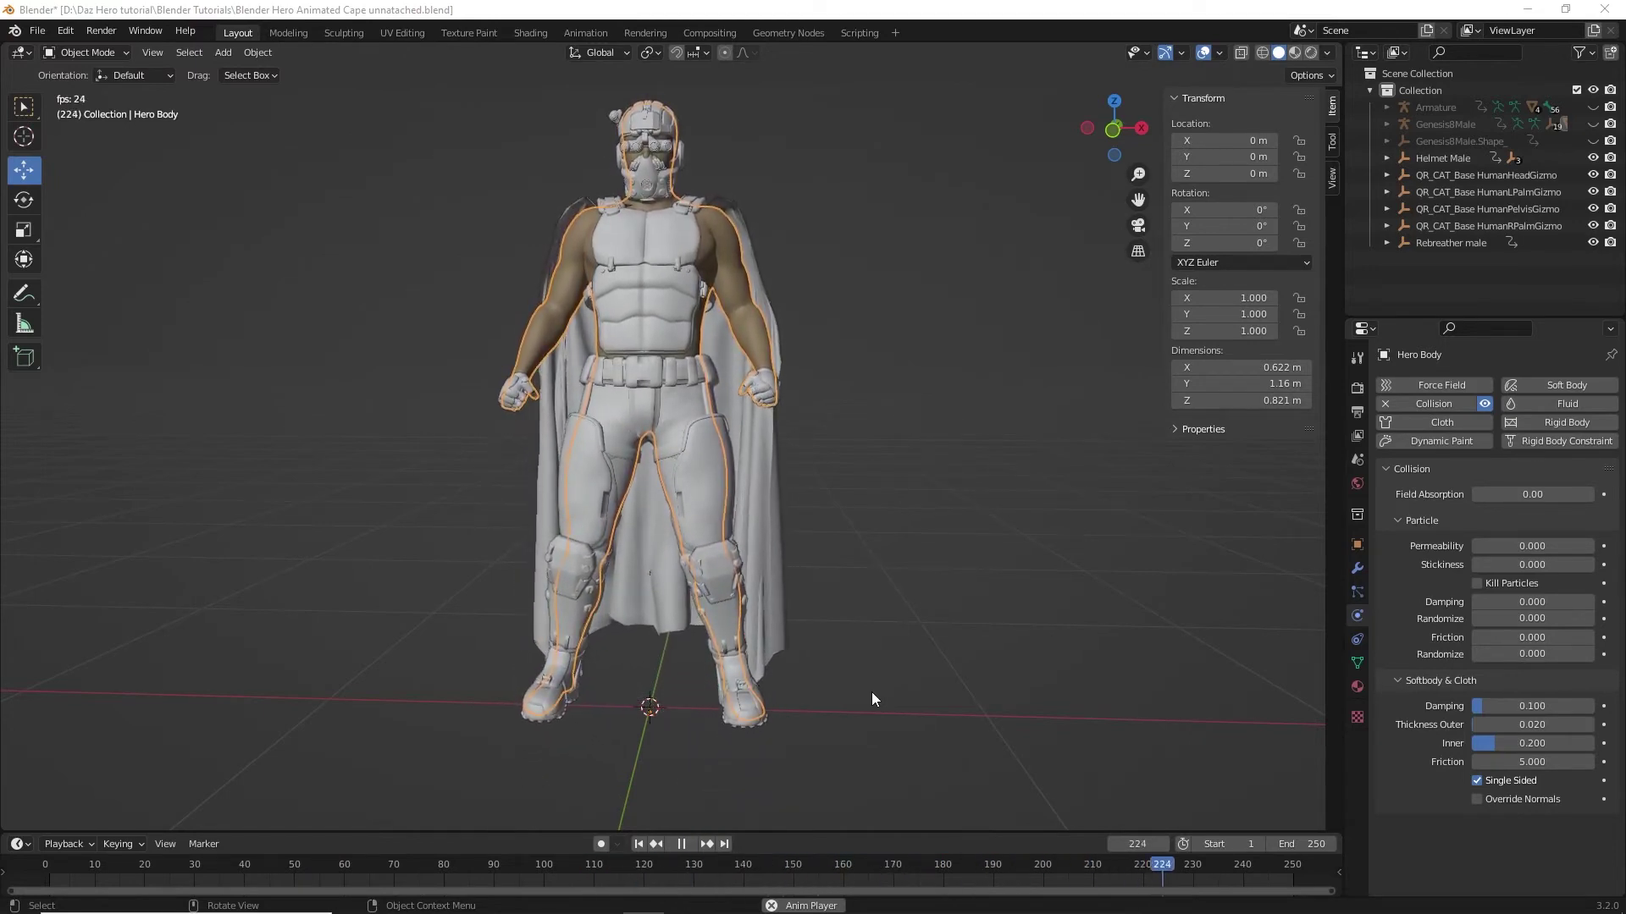
Step: Add a Wind force field and move it away from the hero along Y to -1.9488 m
{"action": "left_click", "coordinate": [222, 54]}
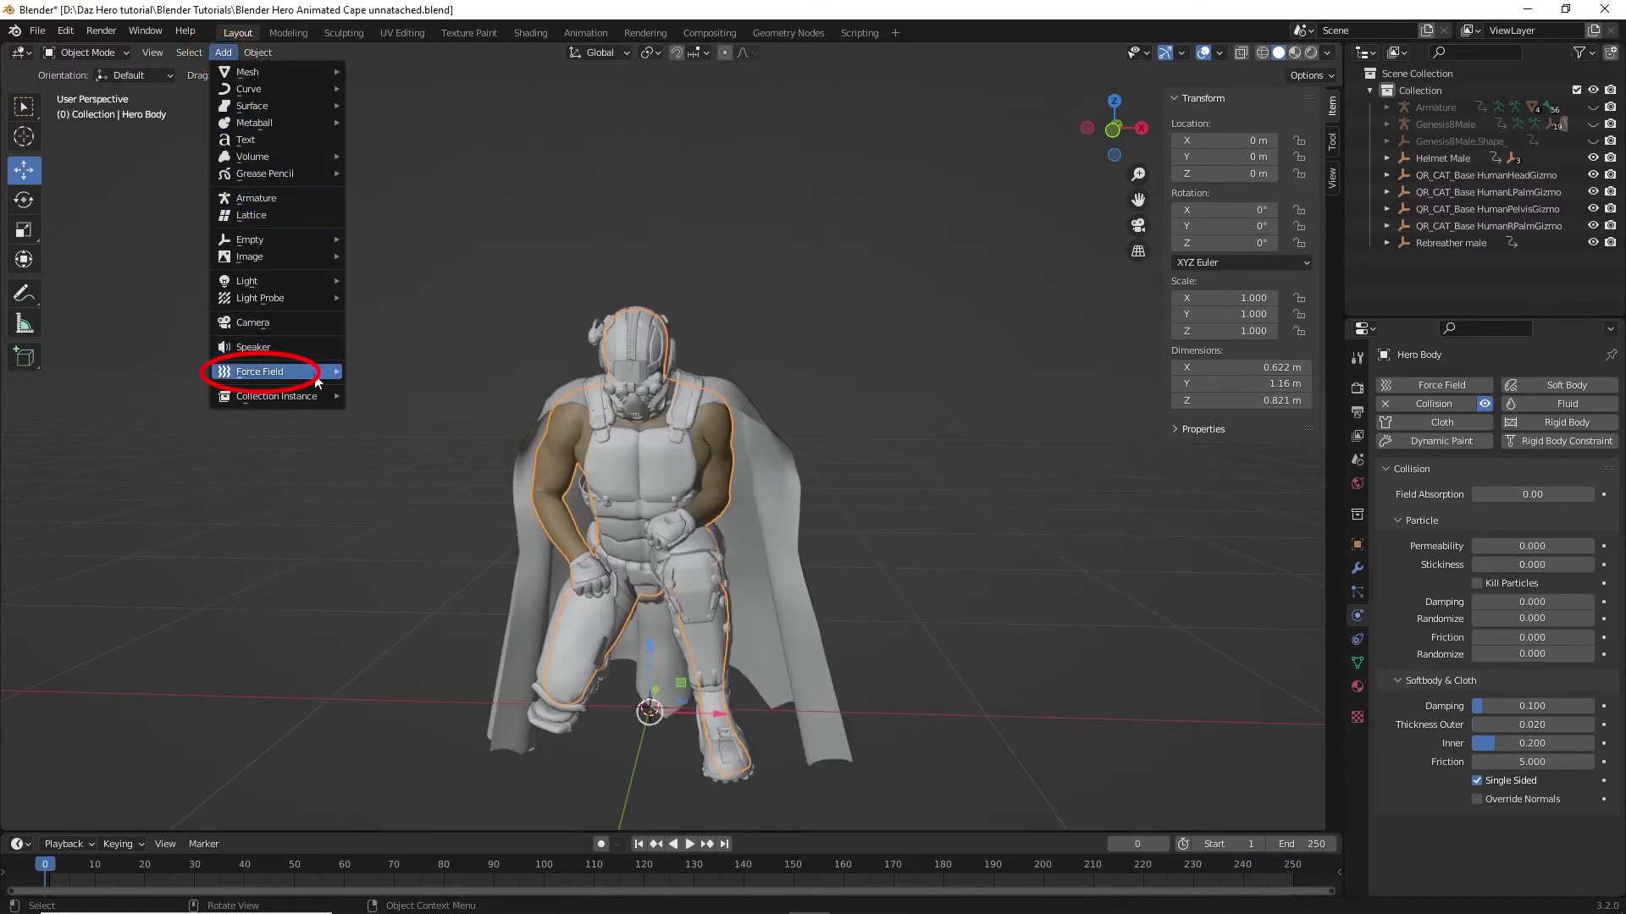
{"action": "mouse_move", "coordinate": [317, 383]}
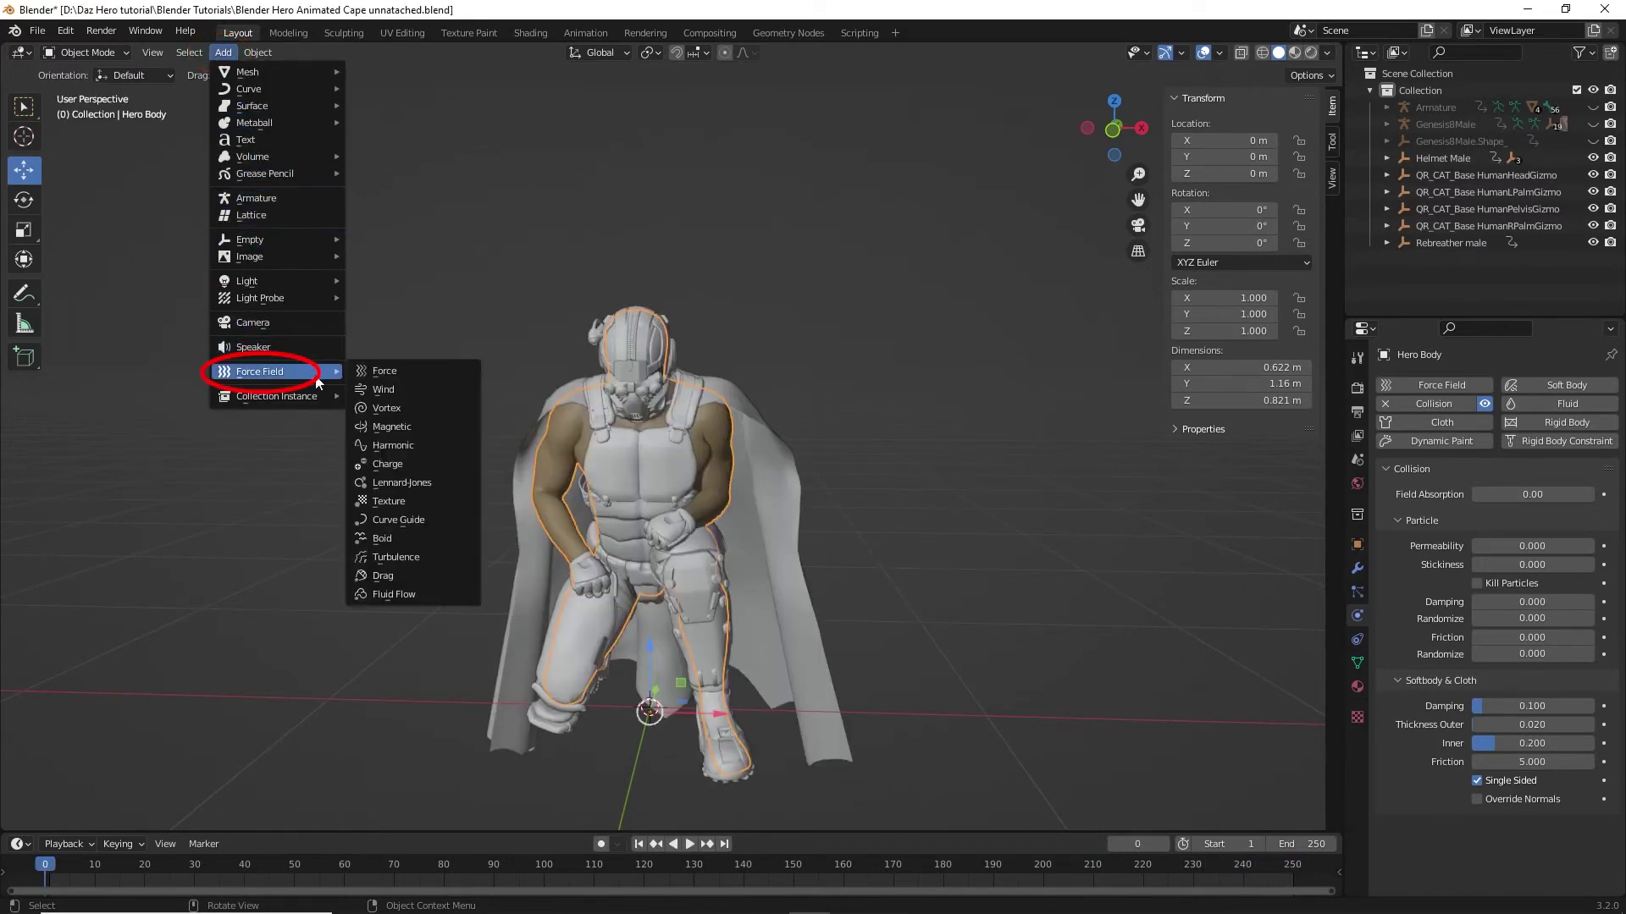
{"action": "left_click", "coordinate": [430, 392]}
{"action": "scroll", "coordinate": [917, 550], "scroll_direction": "down", "scroll_amount": 3}
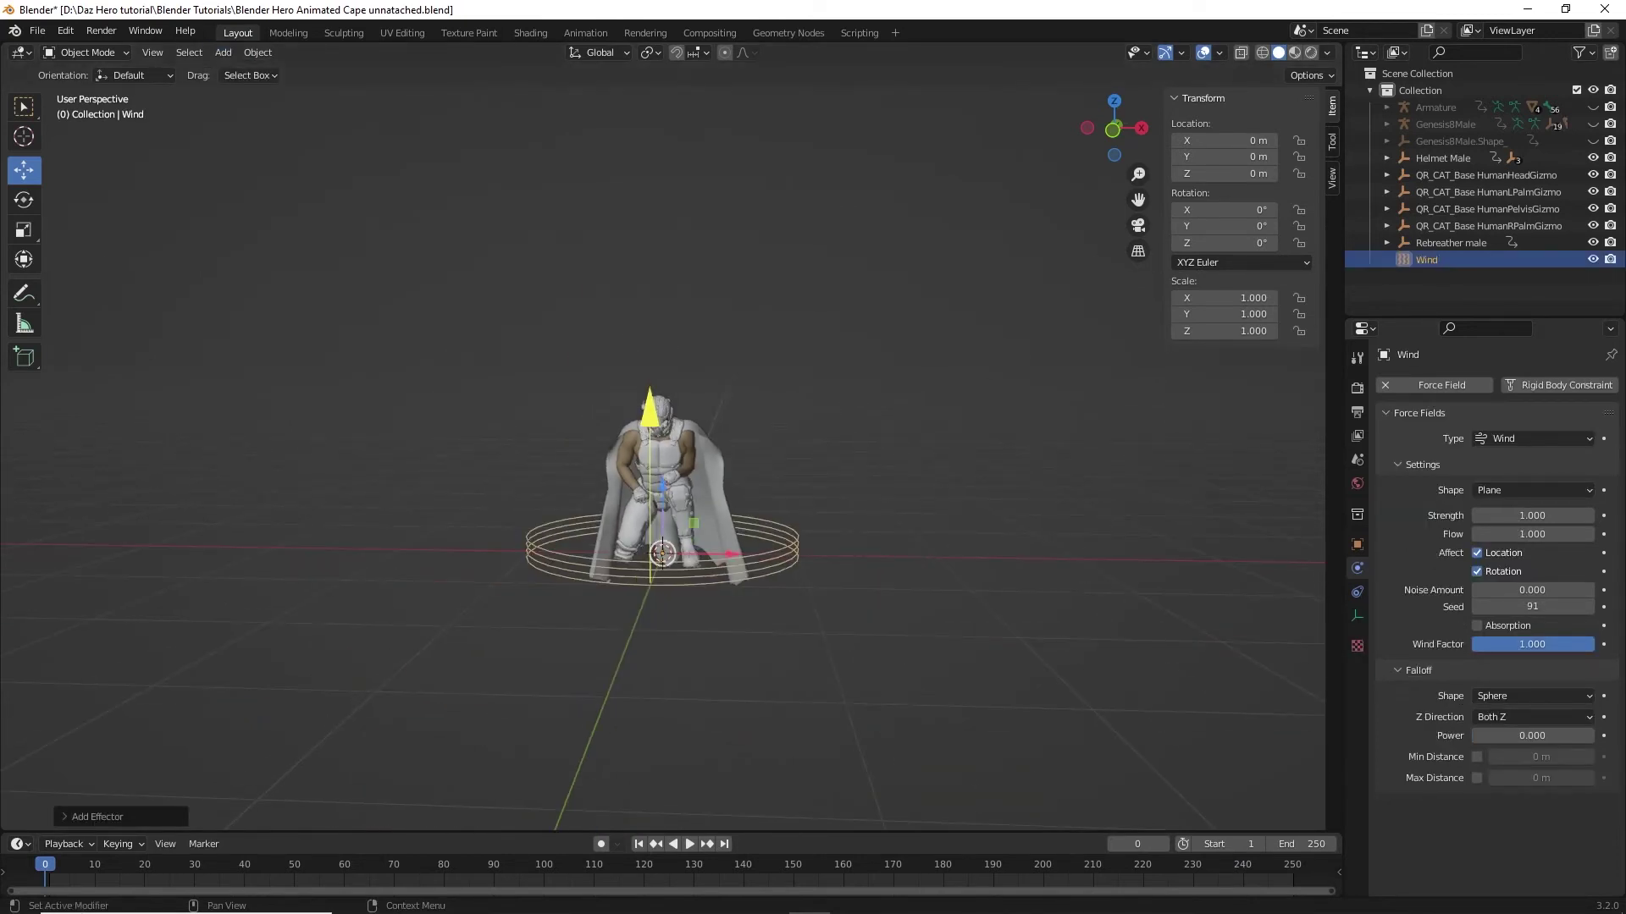
{"action": "left_click_drag", "start_coordinate": [1119, 134], "coordinate": [1099, 147]}
{"action": "left_click_drag", "start_coordinate": [641, 521], "coordinate": [3, 230]}
Step: Rotate the wind -83.5° on X and 25.1° on Z, then shift it to X 1.0224 m
{"action": "left_click", "coordinate": [23, 200]}
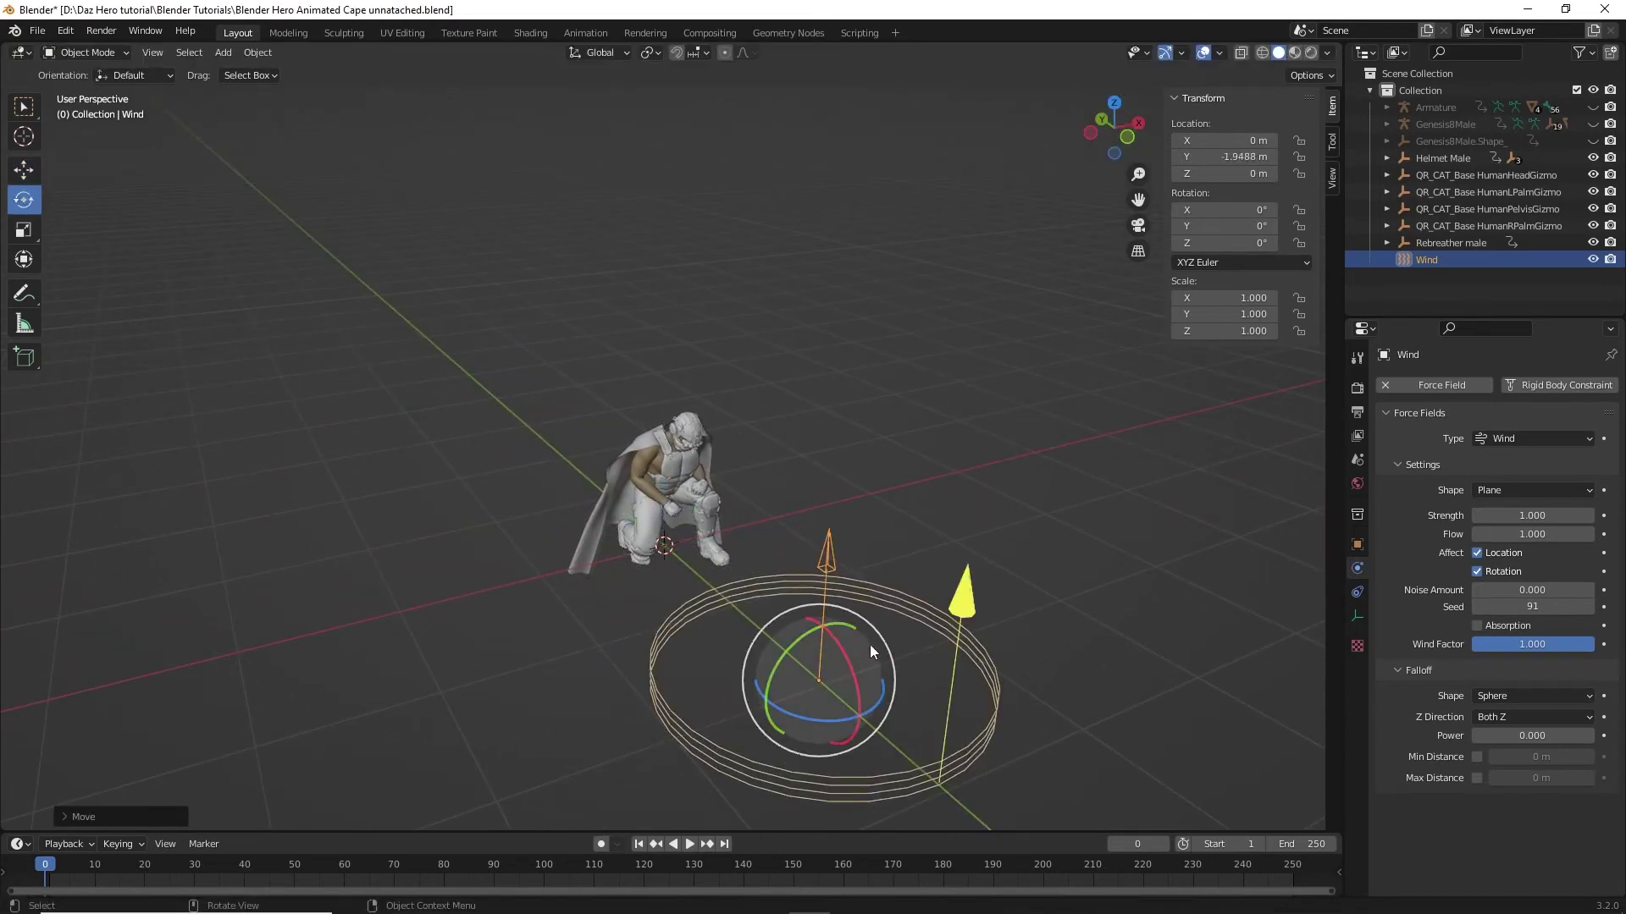
{"action": "left_click_drag", "start_coordinate": [848, 658], "coordinate": [777, 611]}
{"action": "left_click_drag", "start_coordinate": [801, 716], "coordinate": [820, 712]}
{"action": "left_click", "coordinate": [30, 171]}
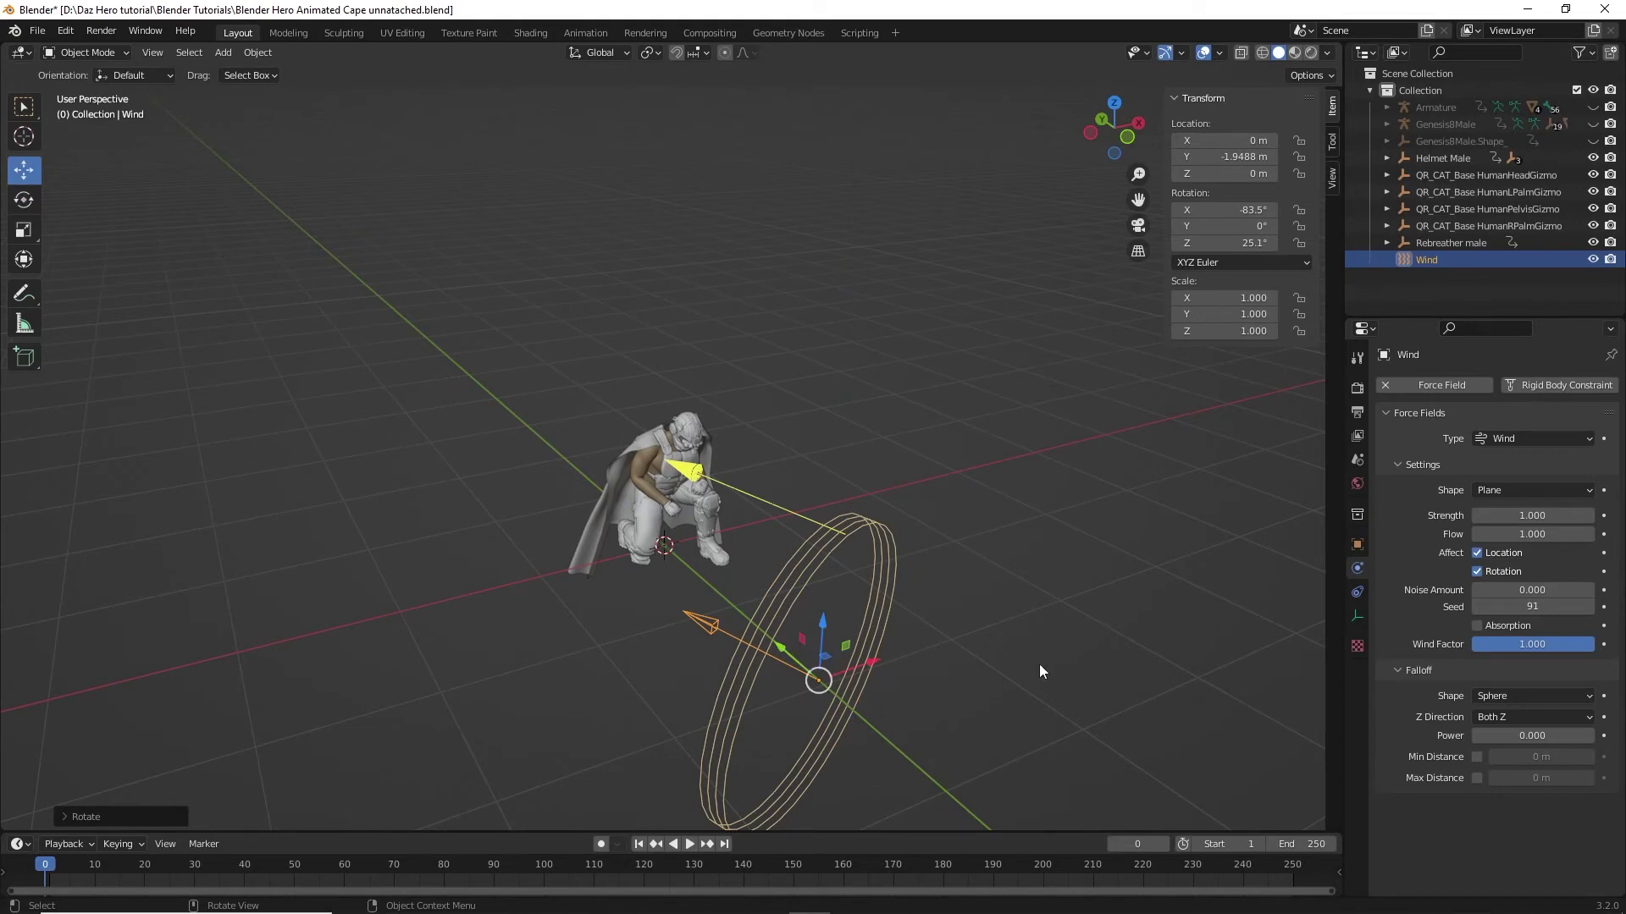
{"action": "left_click_drag", "start_coordinate": [851, 663], "coordinate": [985, 616]}
{"action": "left_click_drag", "start_coordinate": [1110, 138], "coordinate": [1101, 134]}
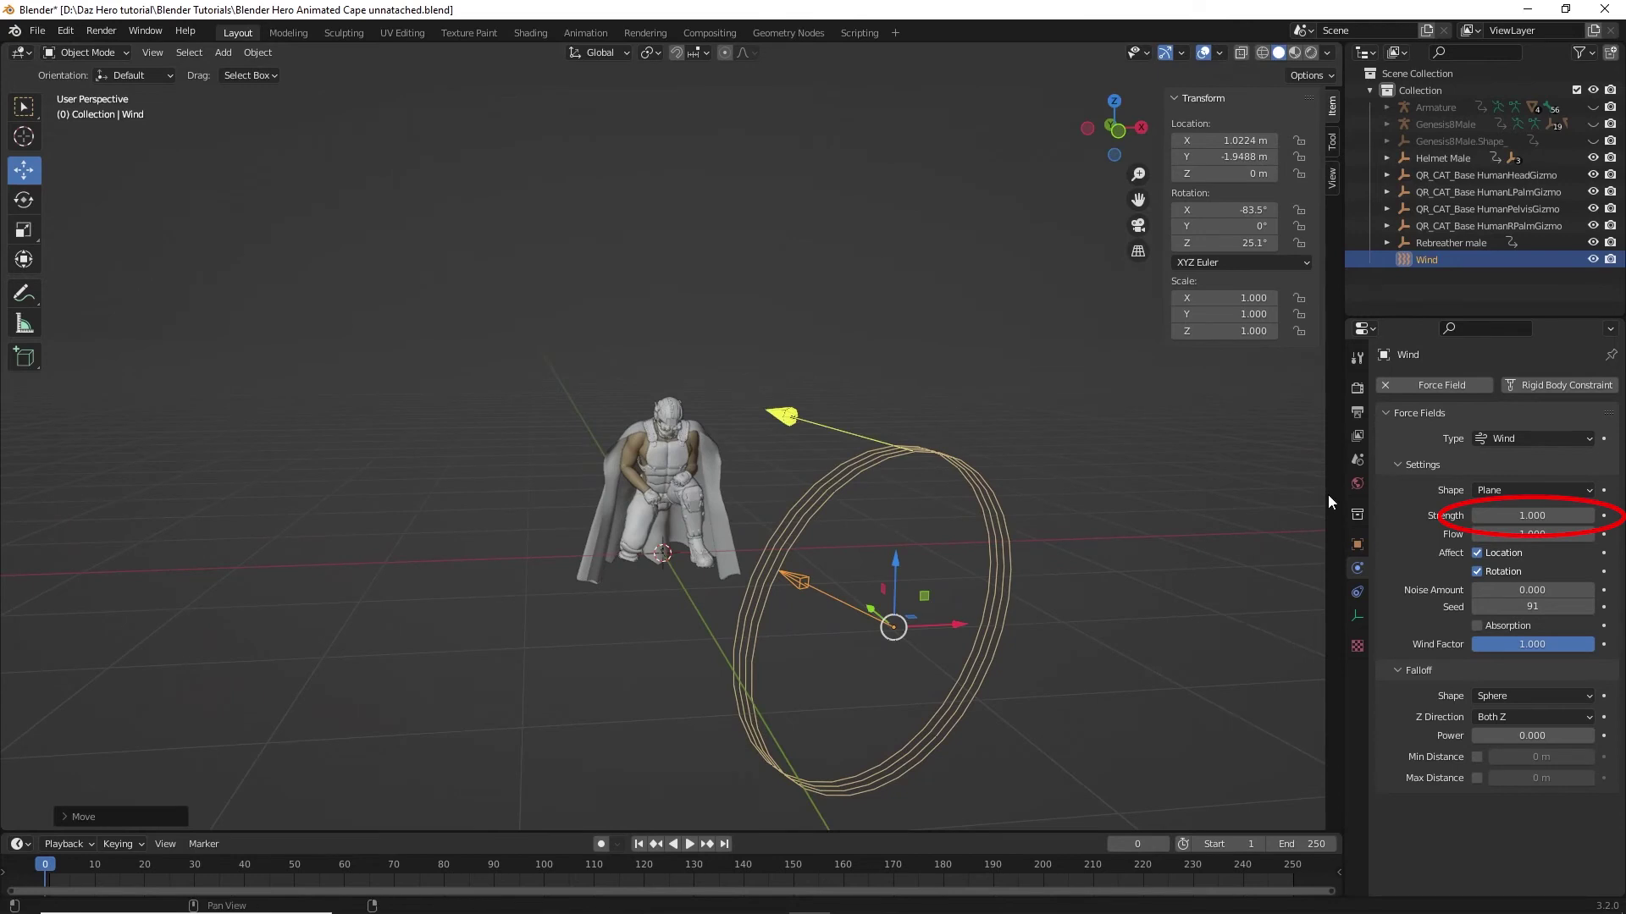
Step: Set the wind strength to 25000, play the animation, then stop and select the cape
{"action": "double_click", "coordinate": [1550, 511]}
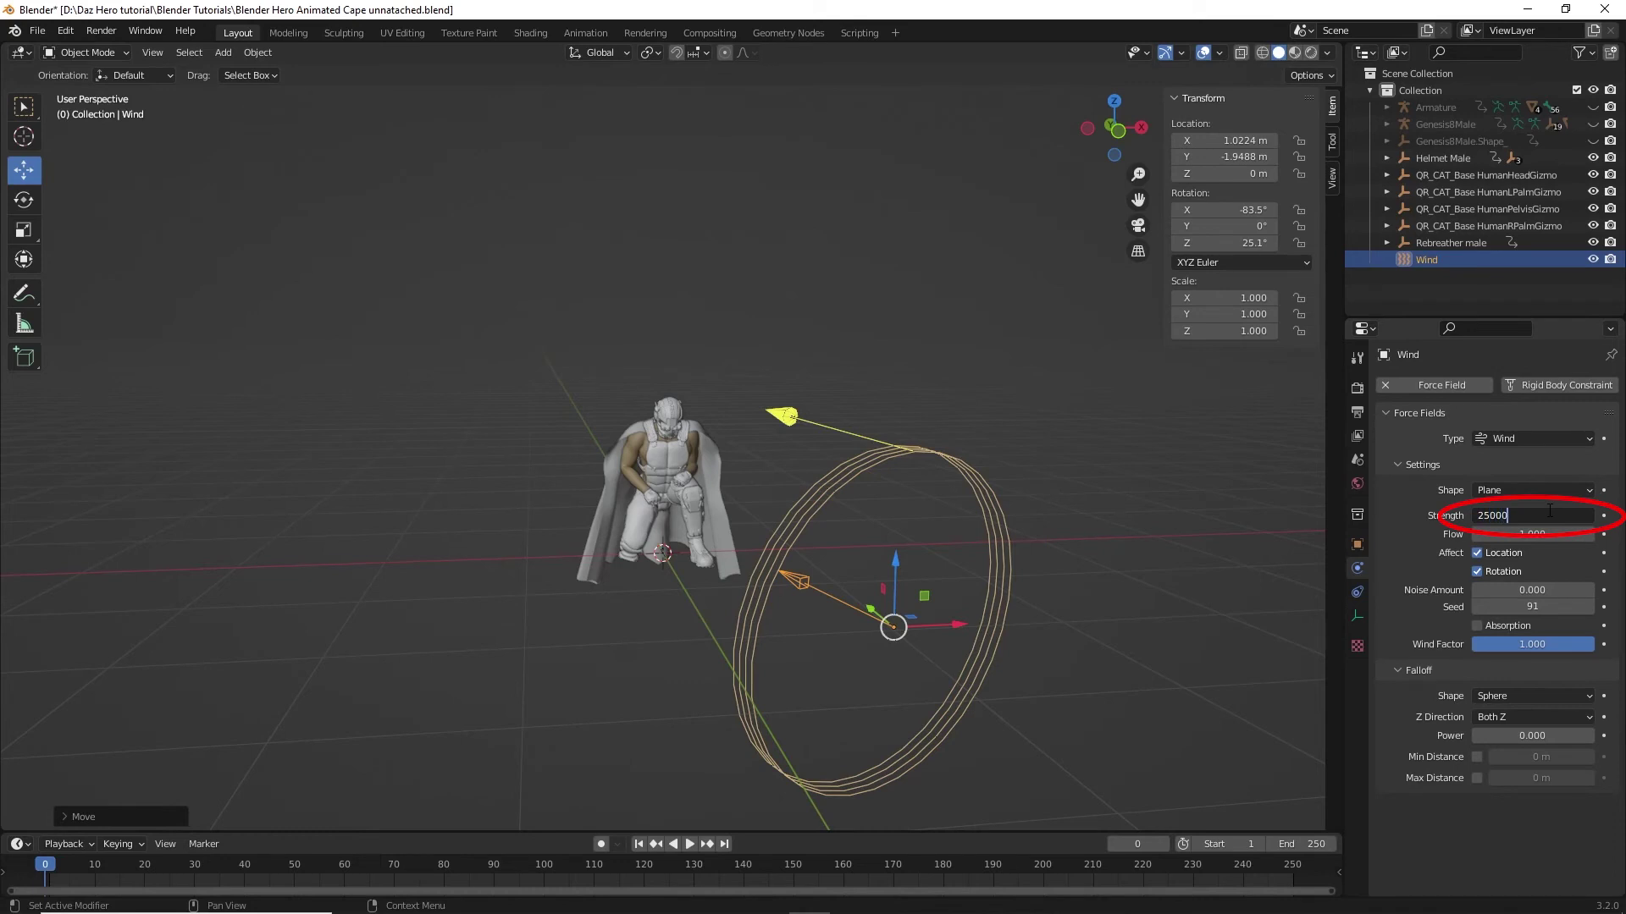
{"action": "type", "text": "25000"}
{"action": "key", "text": "Return"}
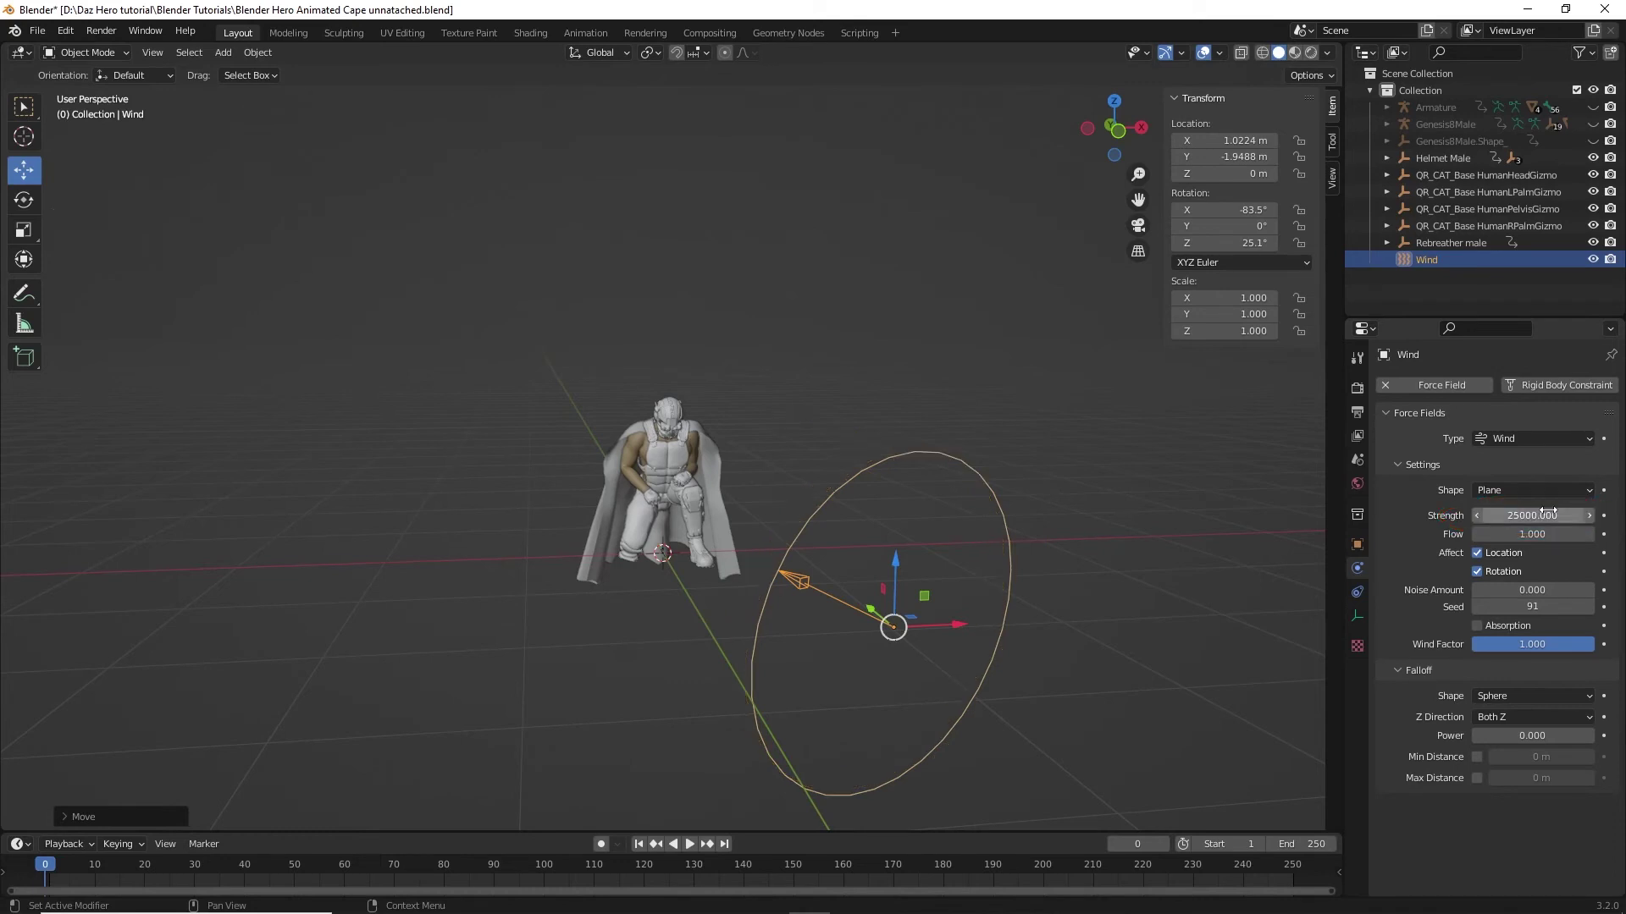
{"action": "left_click", "coordinate": [688, 844]}
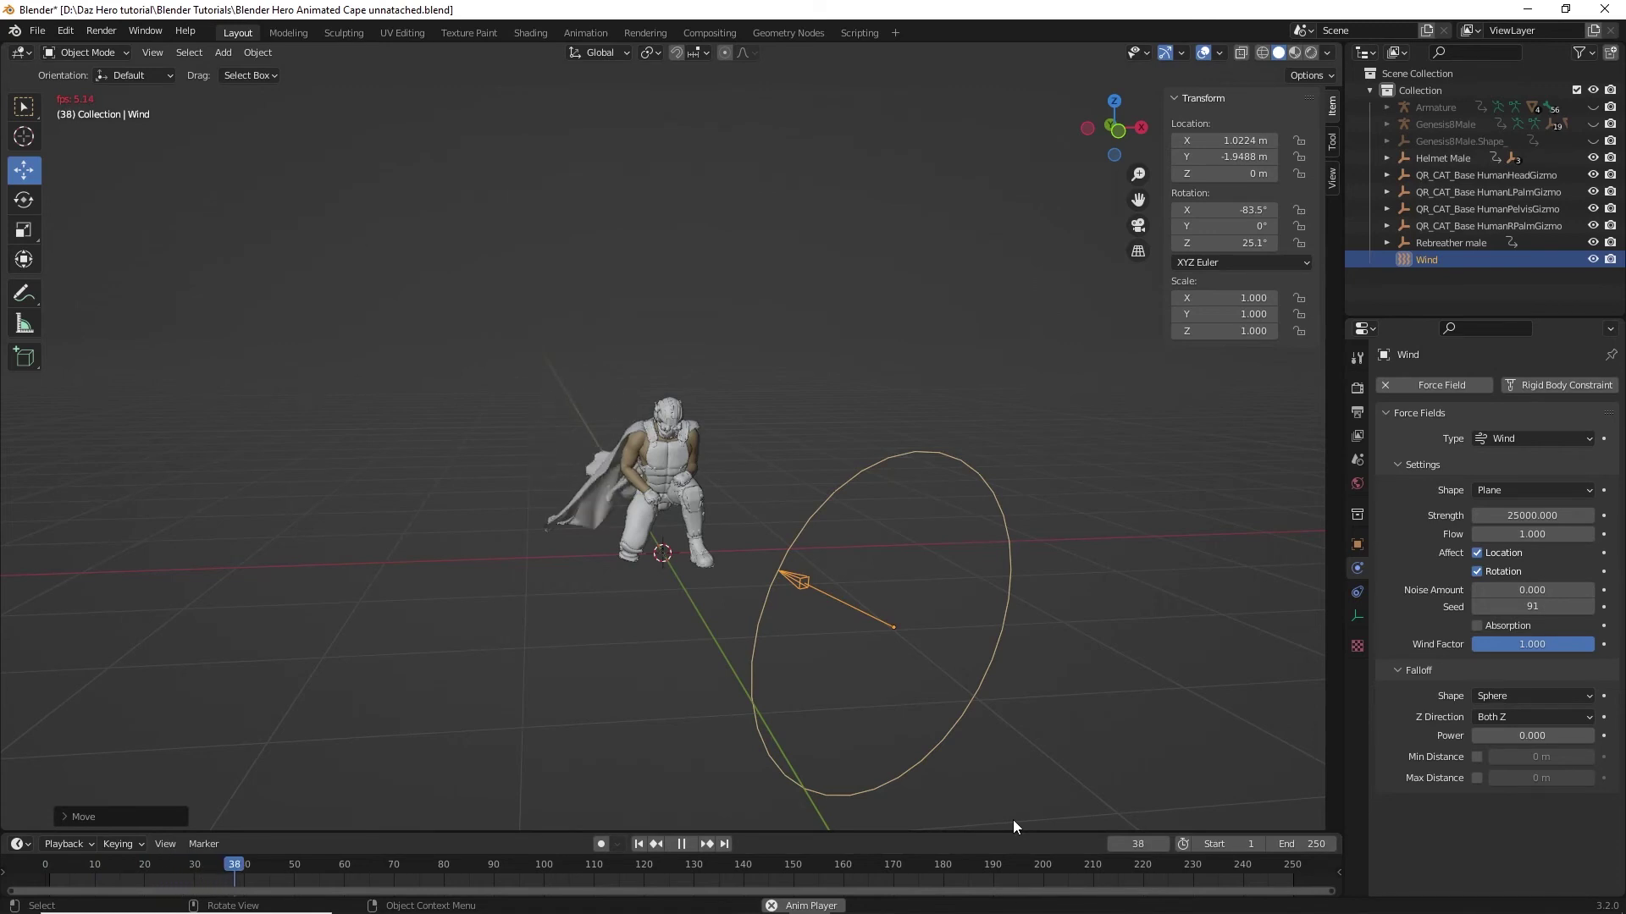
{"action": "left_click", "coordinate": [583, 466]}
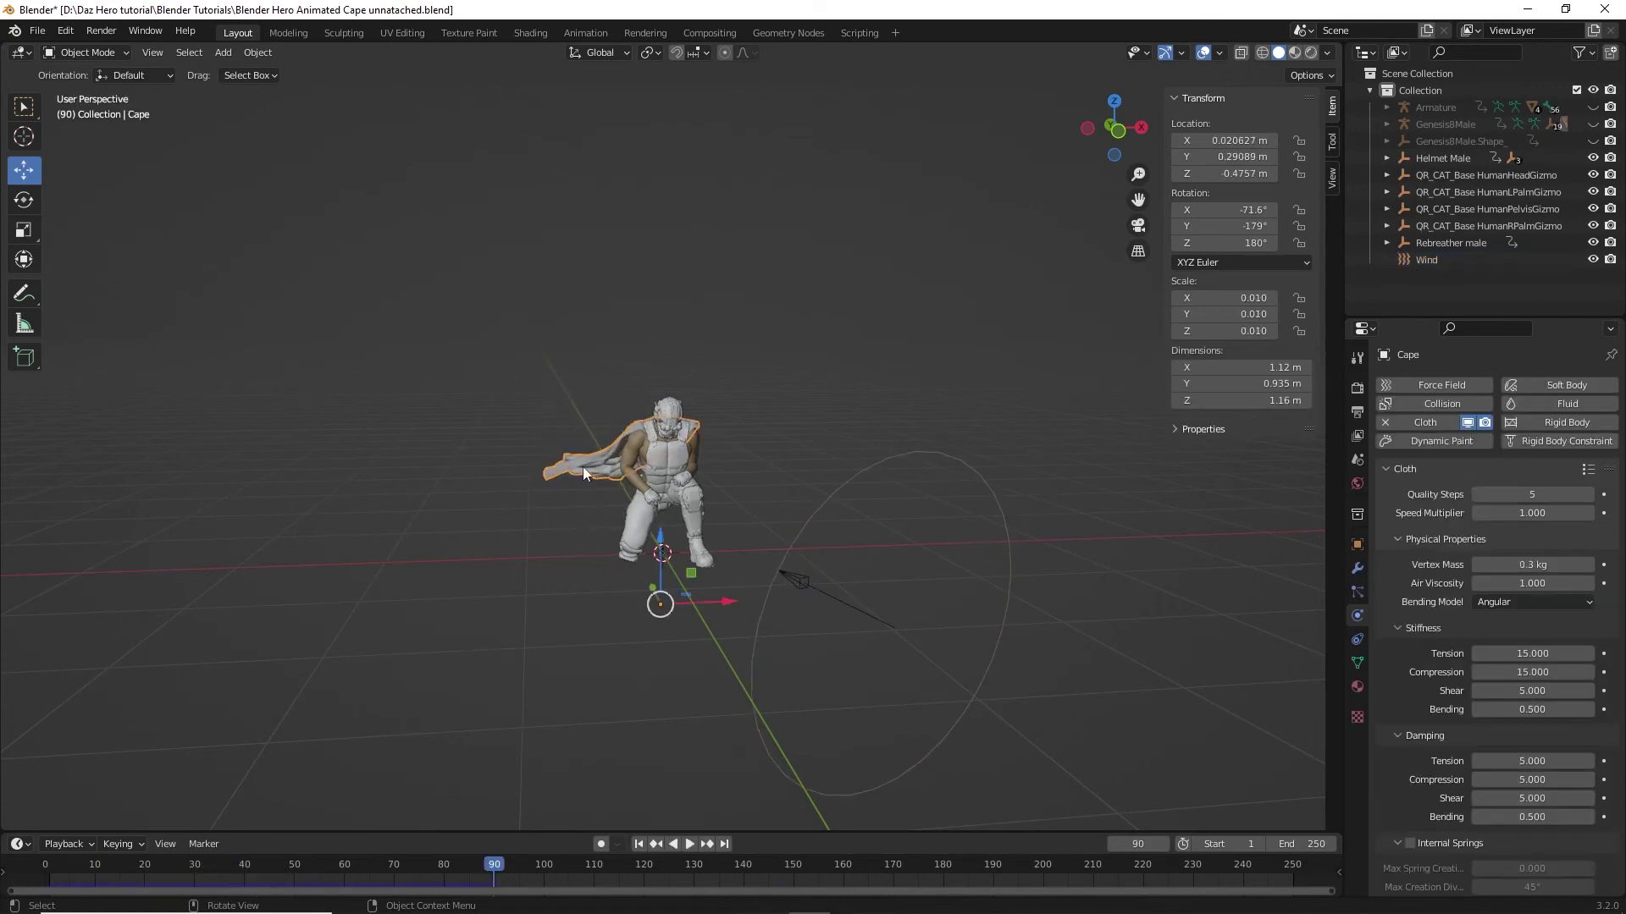
Step: Add a Subdivision Surface modifier (viewport 1, render 2) to the cape and scrub the timeline back
{"action": "left_click", "coordinate": [1357, 568]}
{"action": "left_click", "coordinate": [1607, 386]}
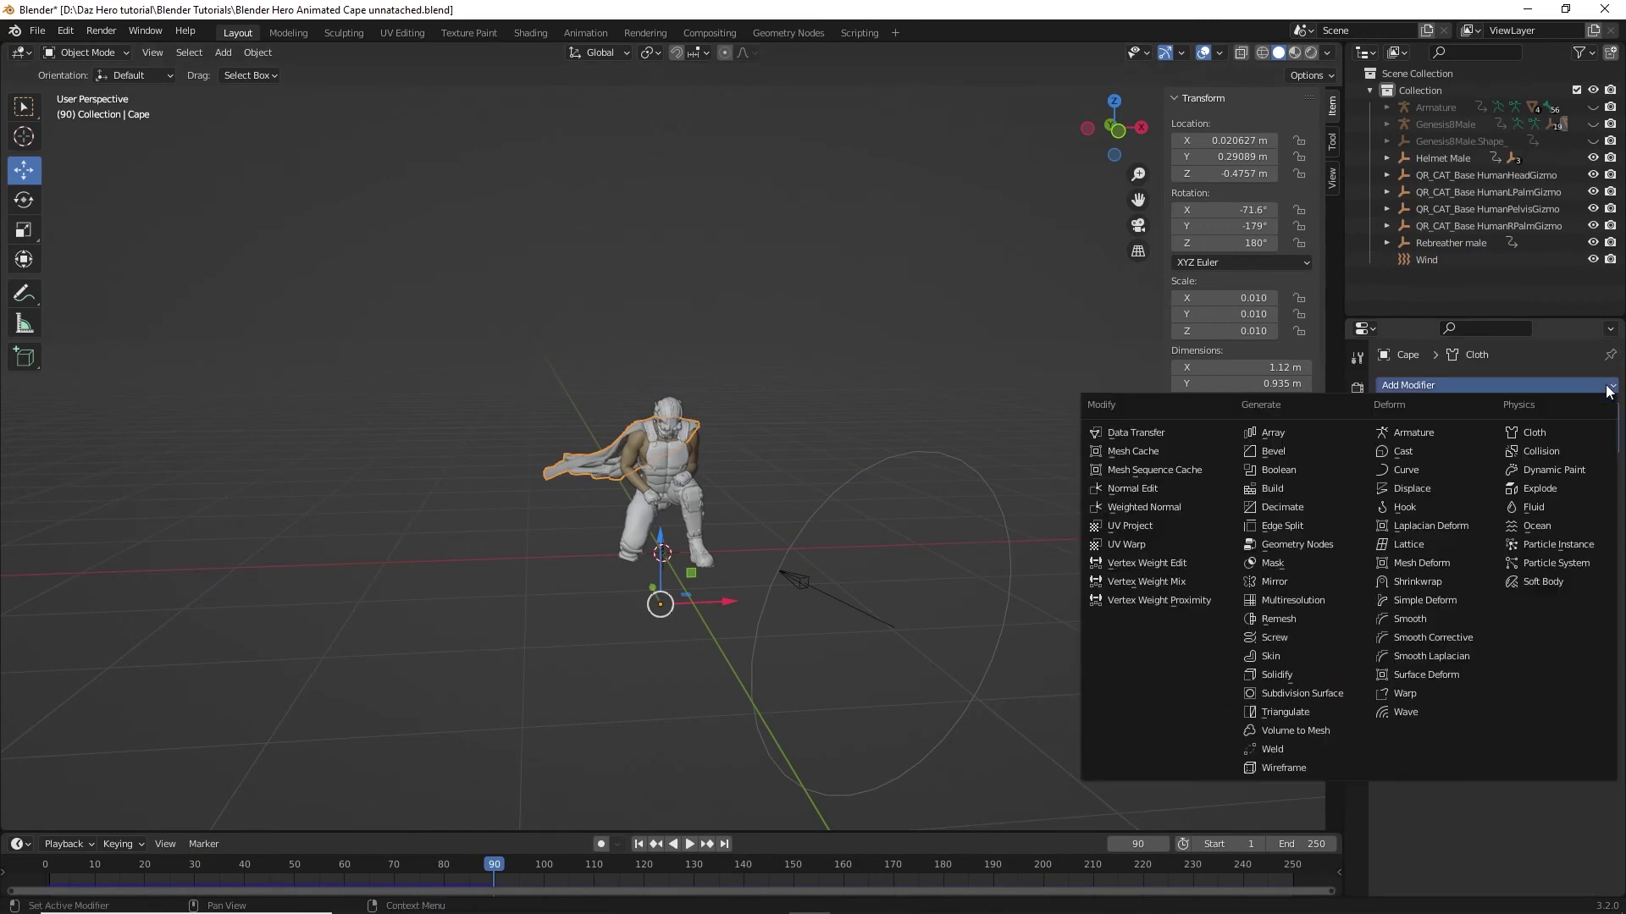
{"action": "left_click", "coordinate": [1304, 694]}
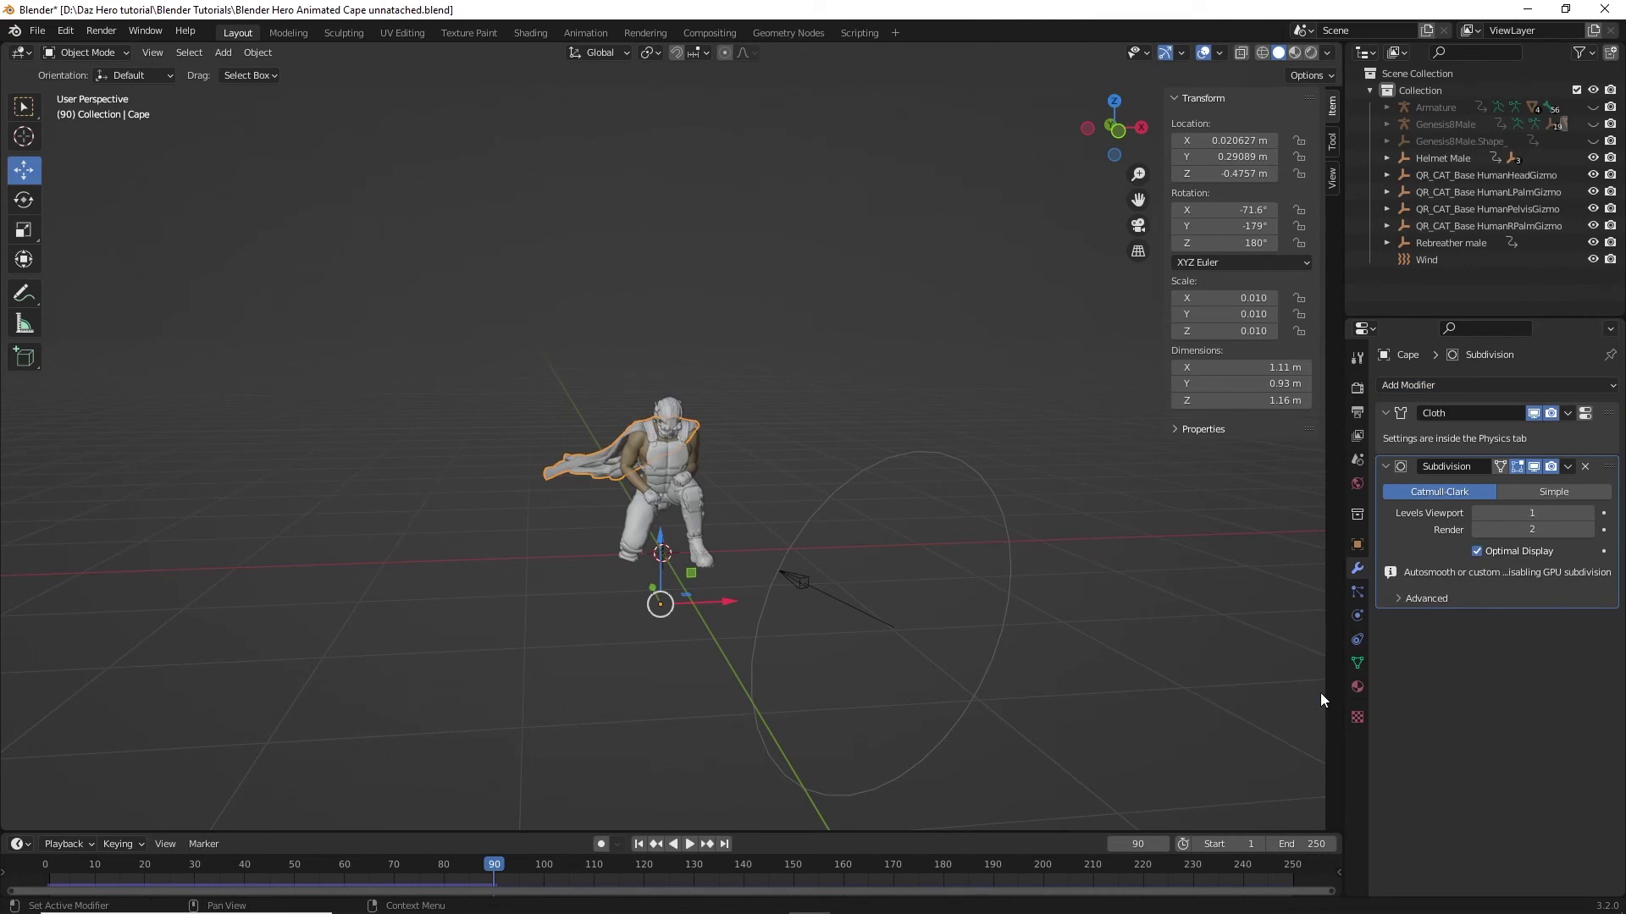
{"action": "left_click_drag", "start_coordinate": [452, 864], "coordinate": [43, 864]}
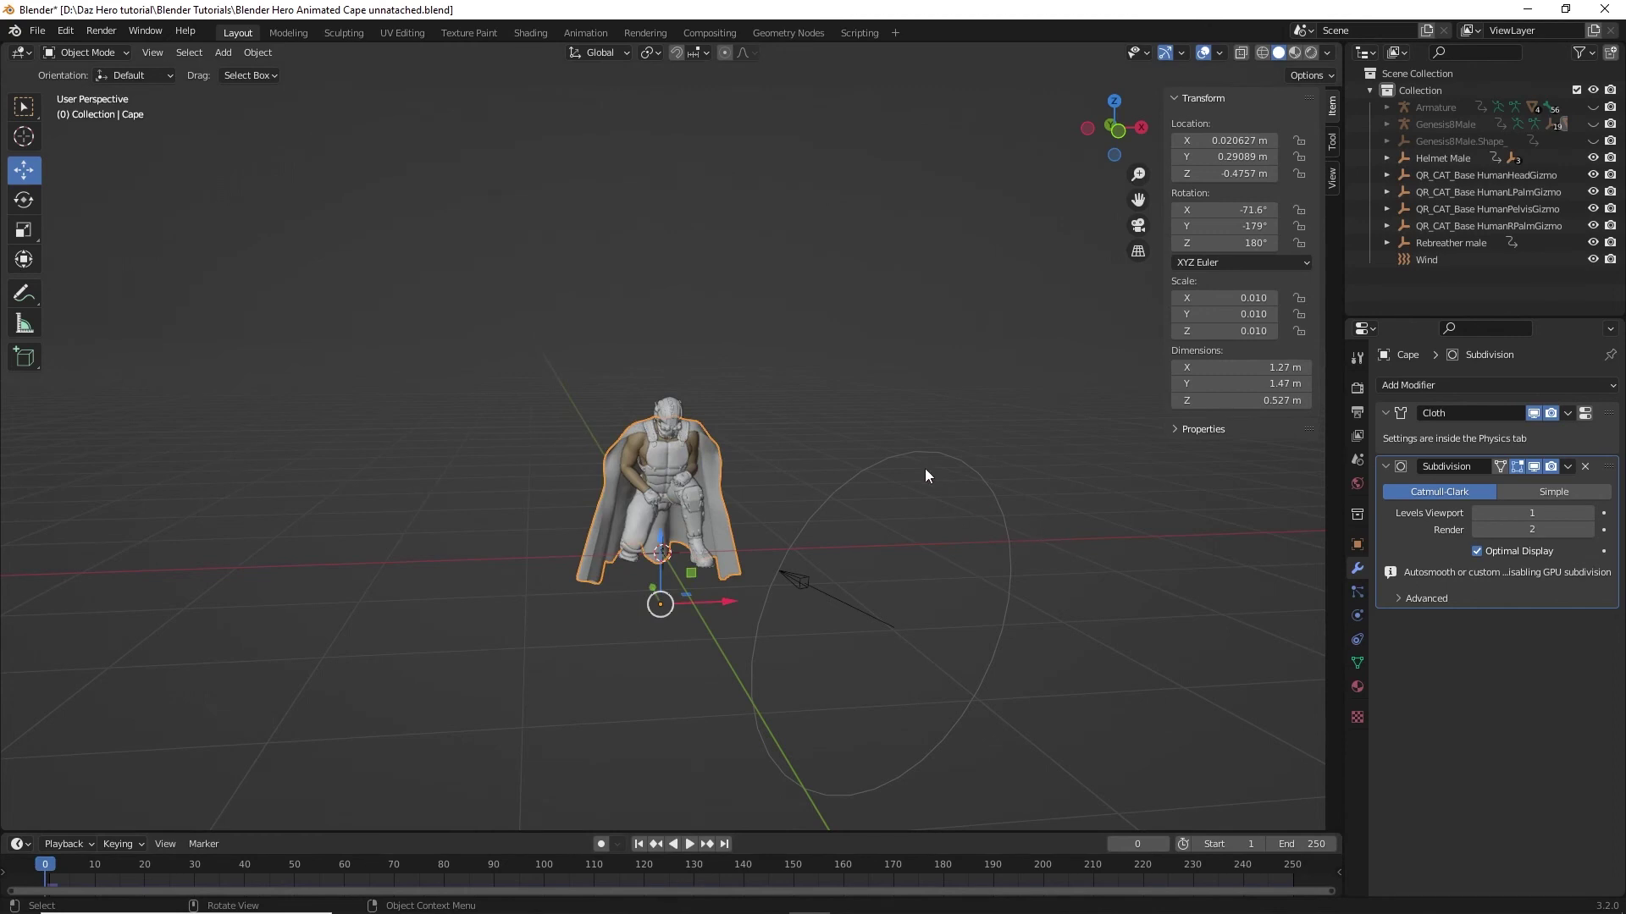
{"action": "scroll", "coordinate": [760, 453], "scroll_direction": "up", "scroll_amount": 3}
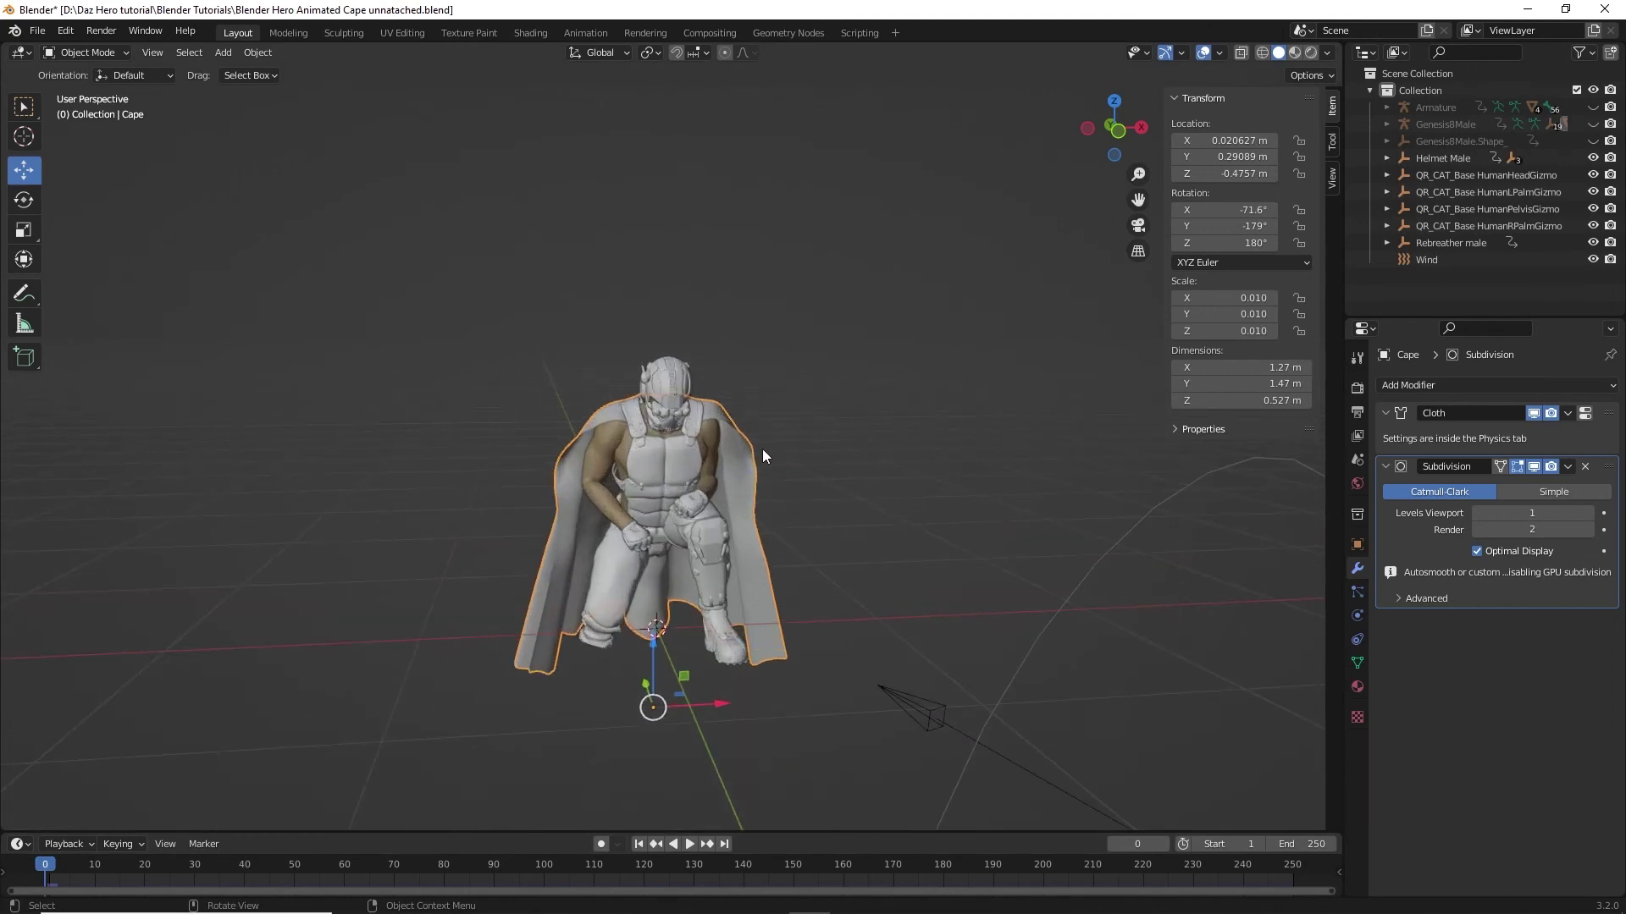
Step: Bake the cape's cloth simulation cache for frames 1–250
{"action": "left_click", "coordinate": [1355, 616]}
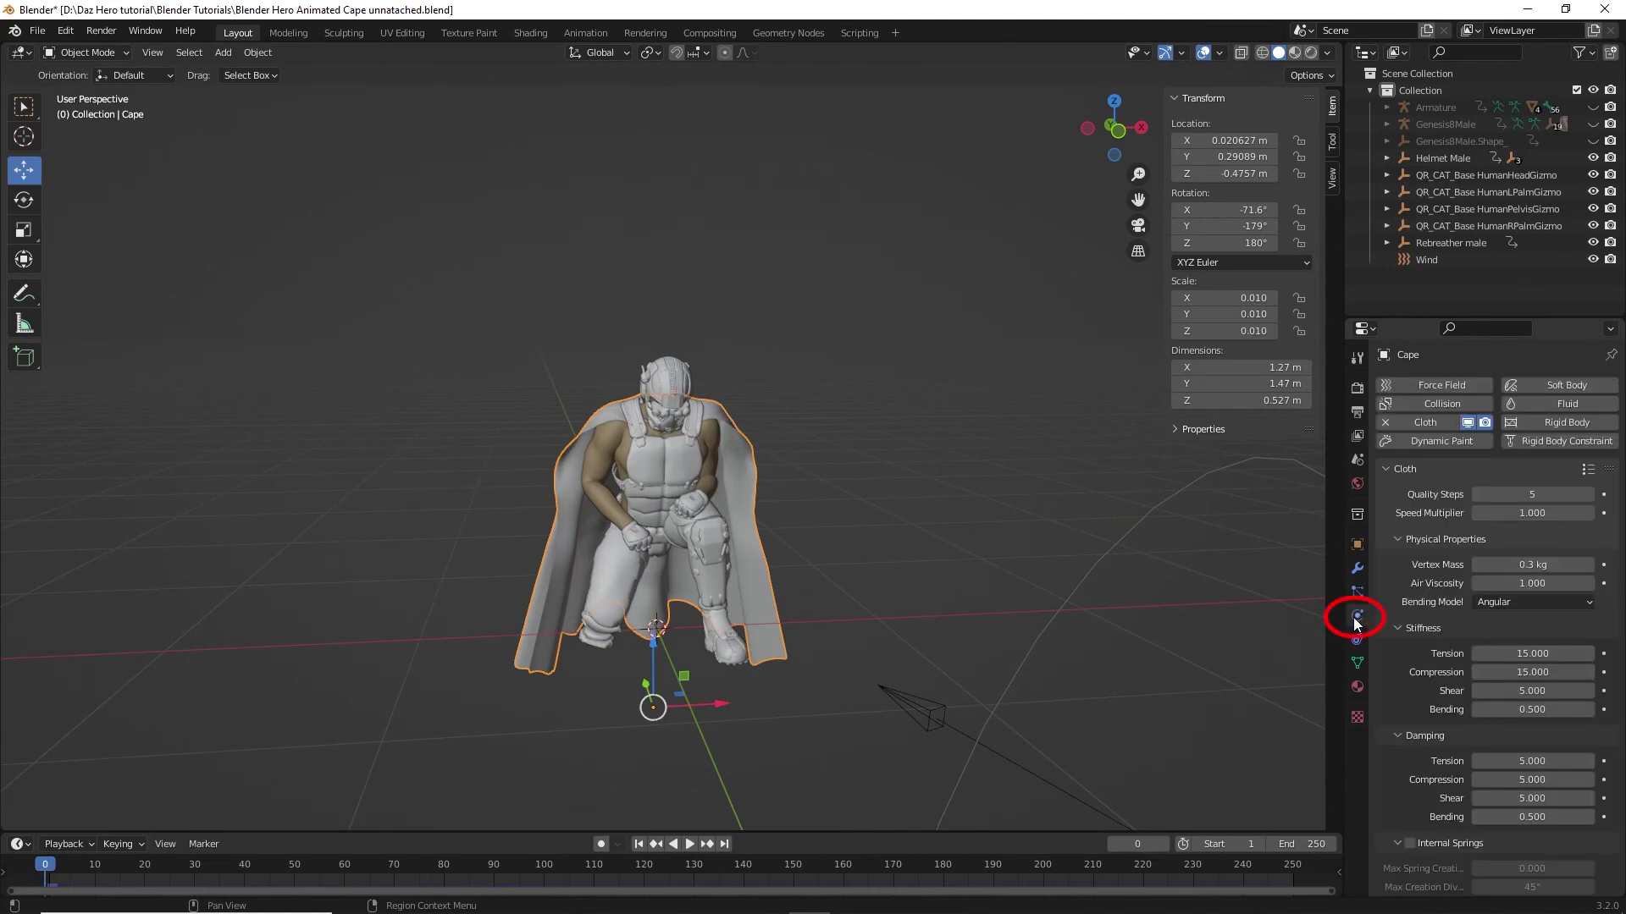
{"action": "scroll", "coordinate": [1450, 613], "scroll_direction": "down", "scroll_amount": 6}
{"action": "scroll", "coordinate": [1446, 615], "scroll_direction": "down", "scroll_amount": 4}
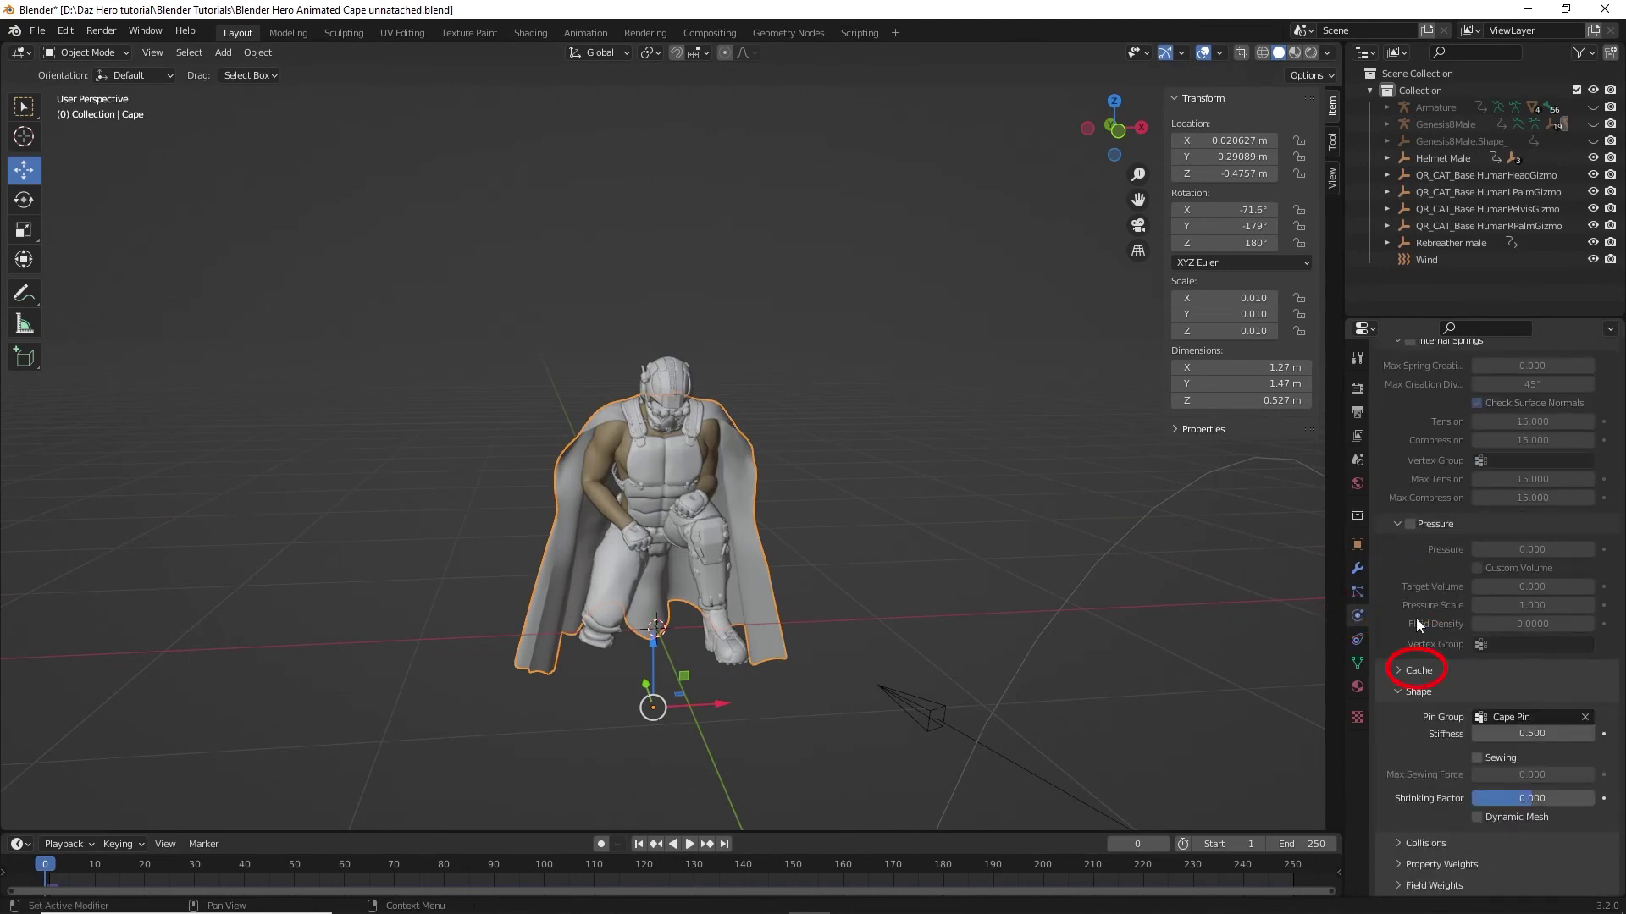
{"action": "left_click", "coordinate": [1399, 671]}
{"action": "scroll", "coordinate": [1441, 617], "scroll_direction": "down", "scroll_amount": 4}
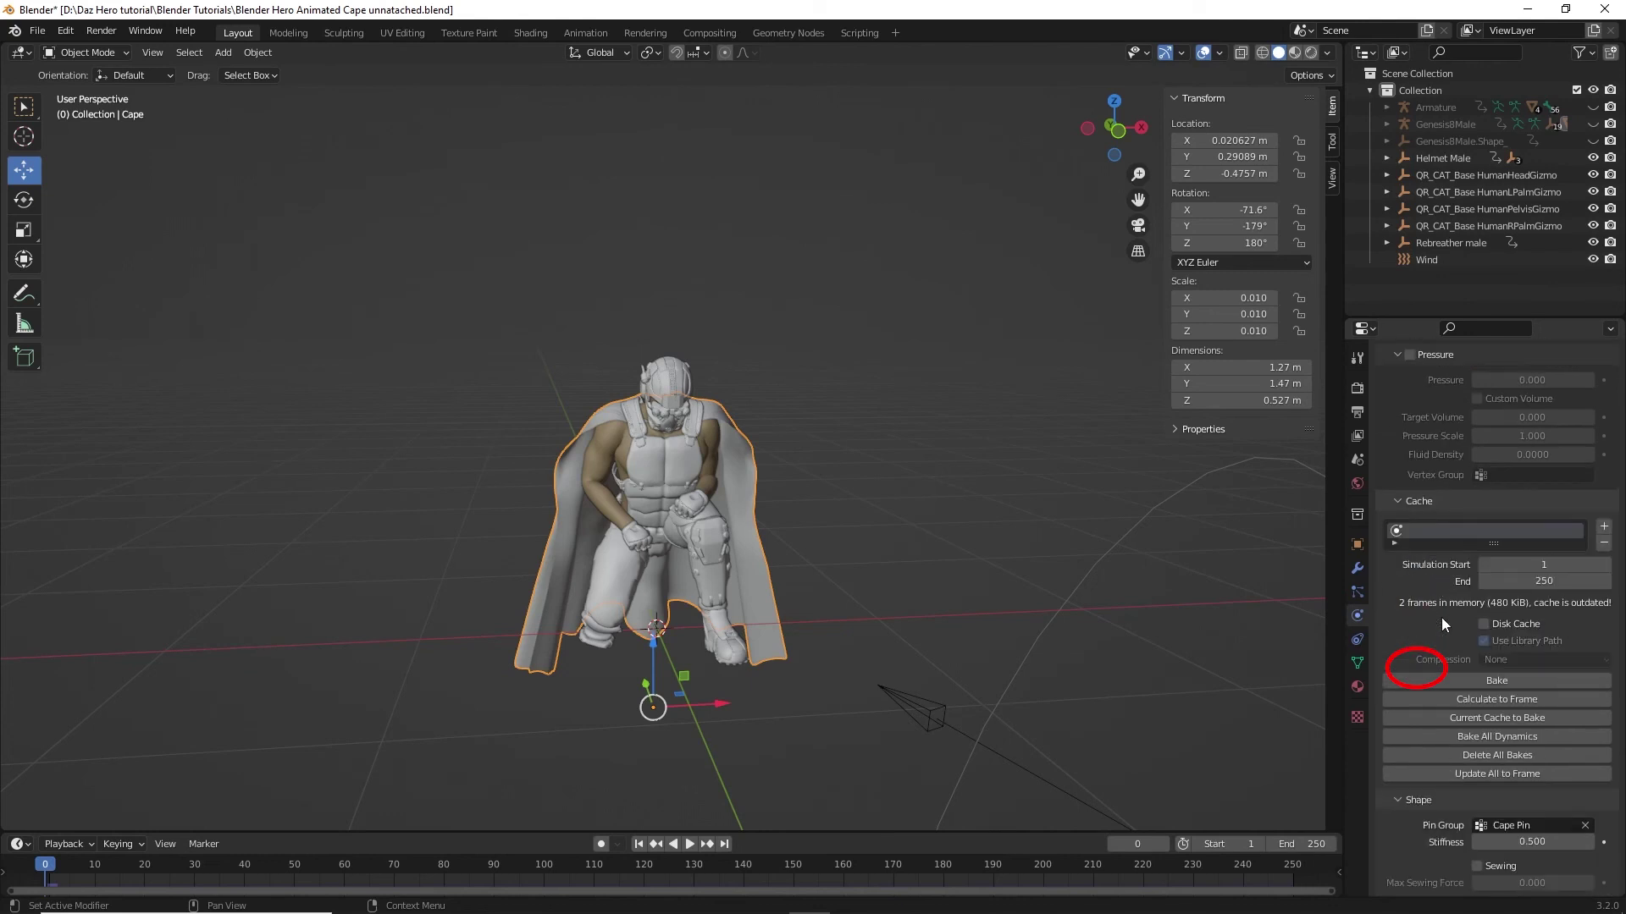
{"action": "scroll", "coordinate": [1442, 618], "scroll_direction": "down", "scroll_amount": 1}
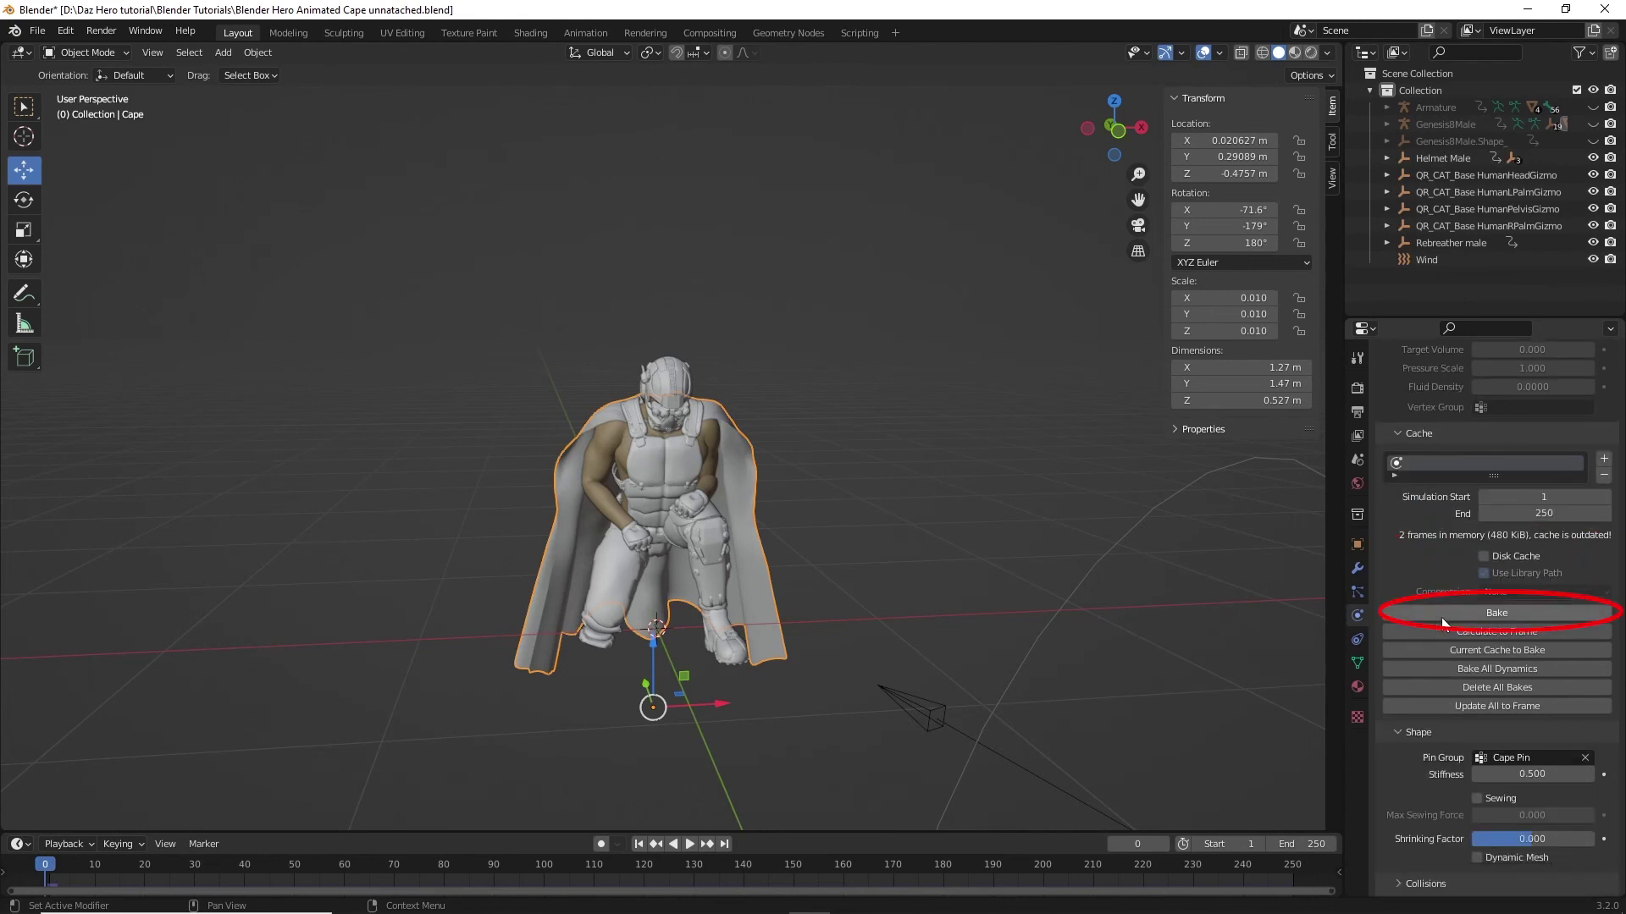
{"action": "left_click", "coordinate": [1578, 611]}
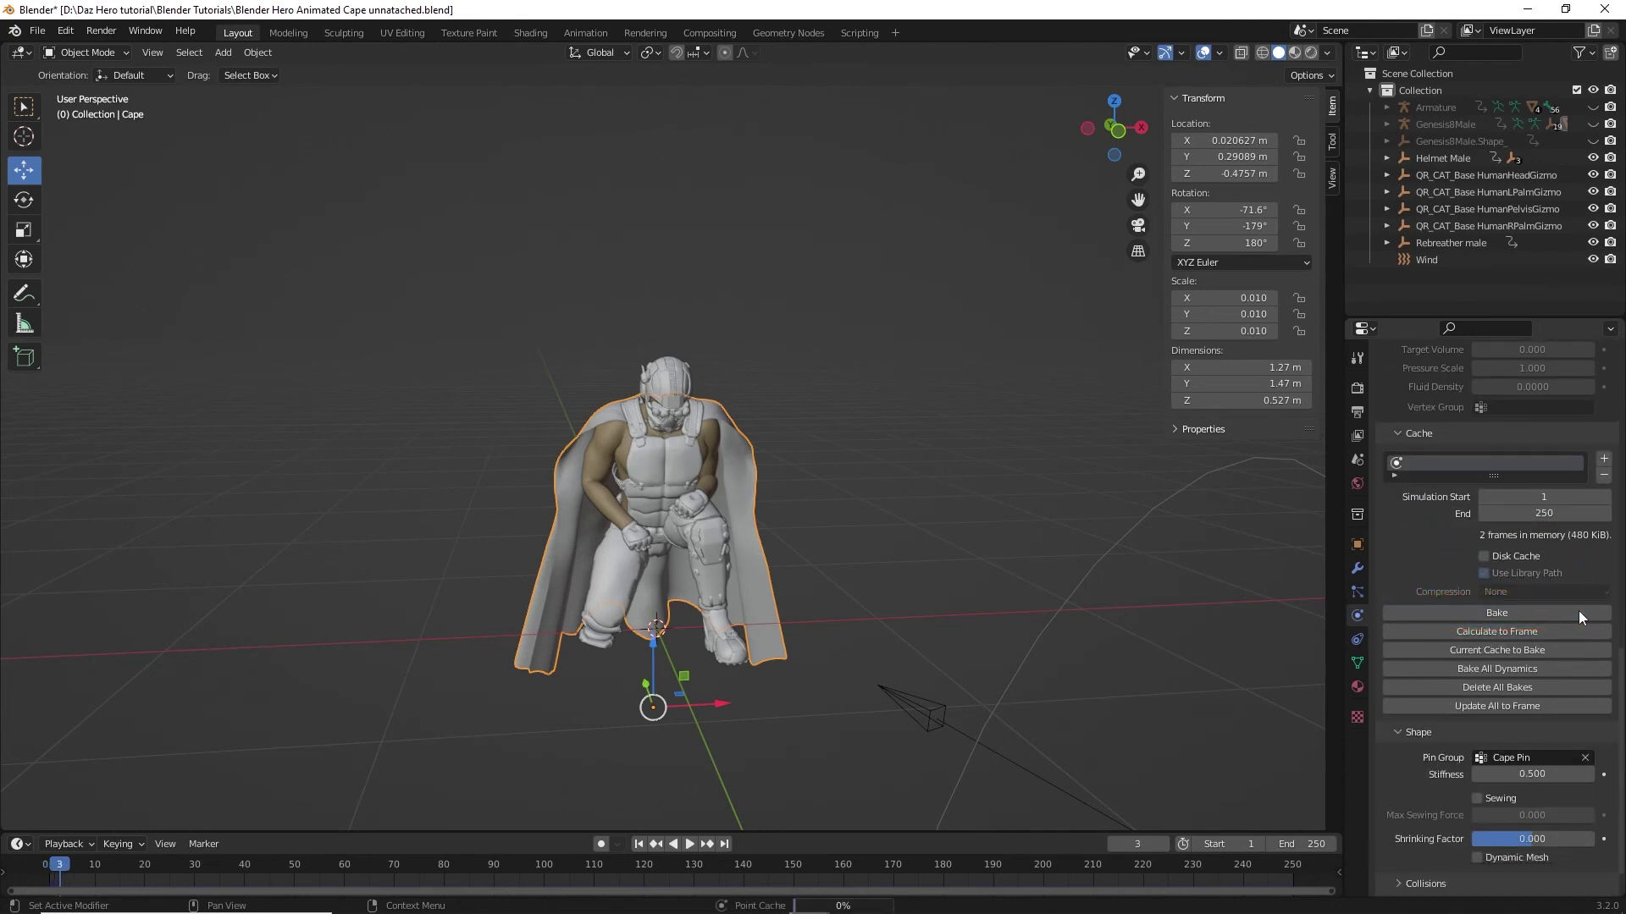